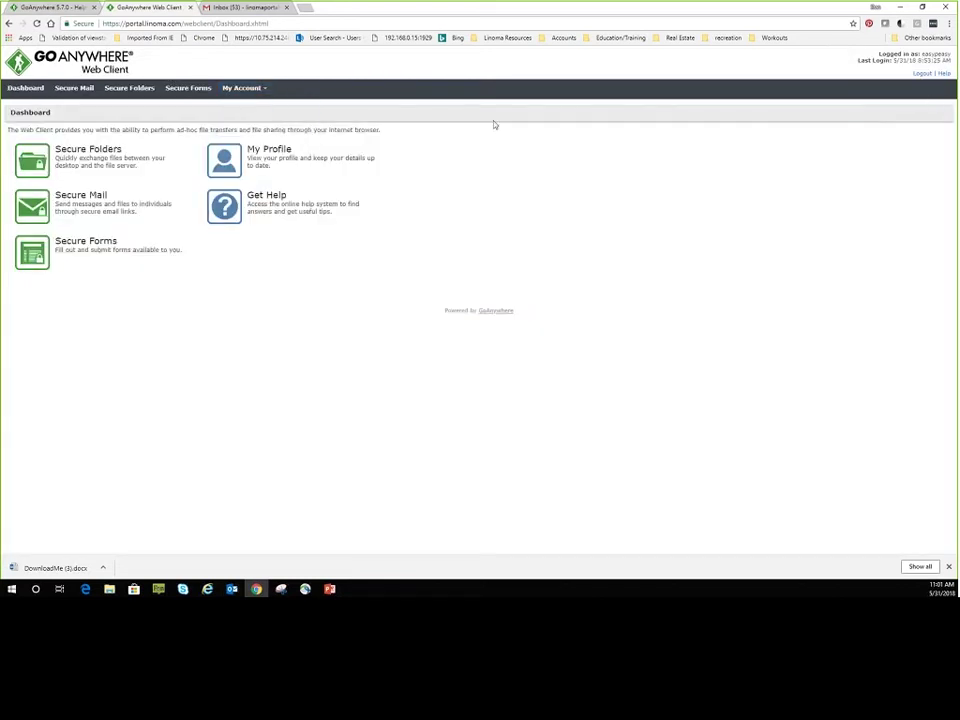
# Log out of the web client and attempt to sign in with the demo user's credentials.
pyautogui.click(190, 88)
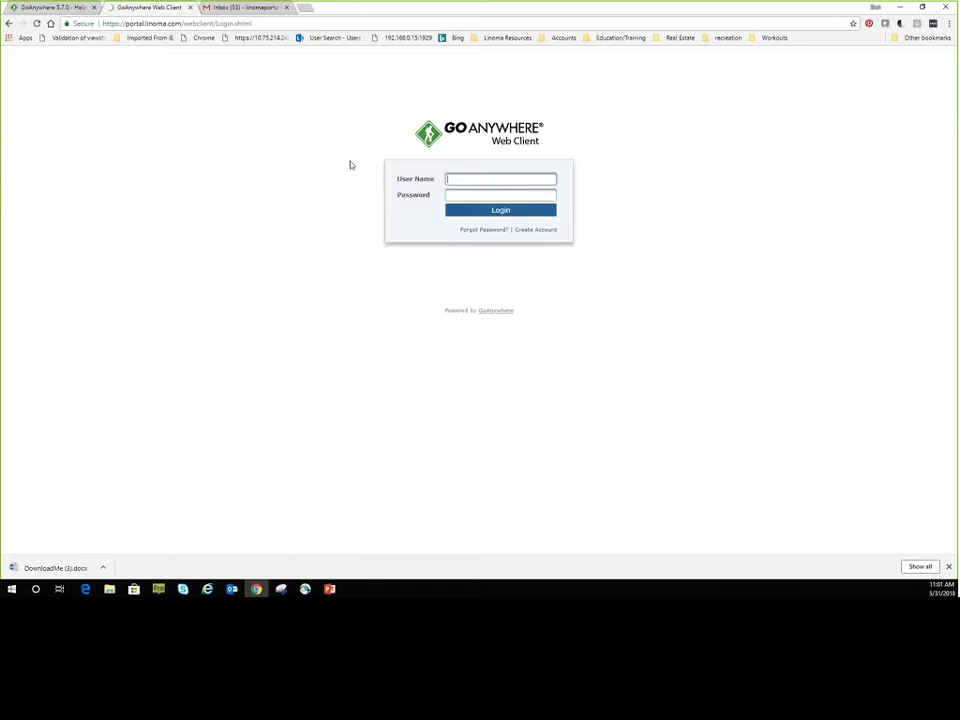
pyautogui.write('u')
pyautogui.write('asypeasy')
pyautogui.press('Tab')
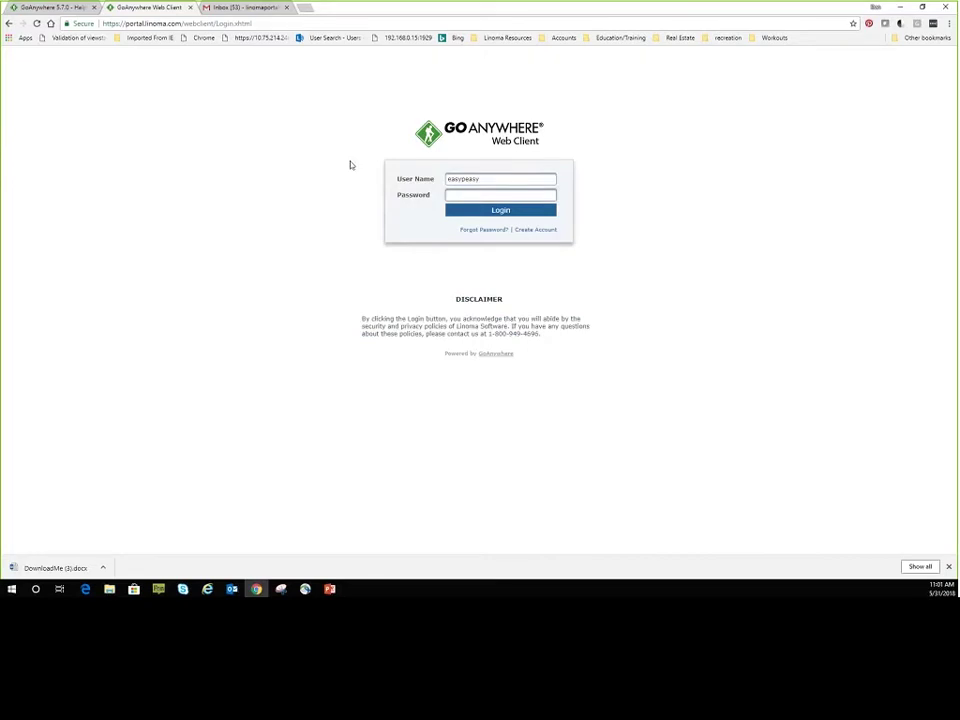
pyautogui.press('Return')
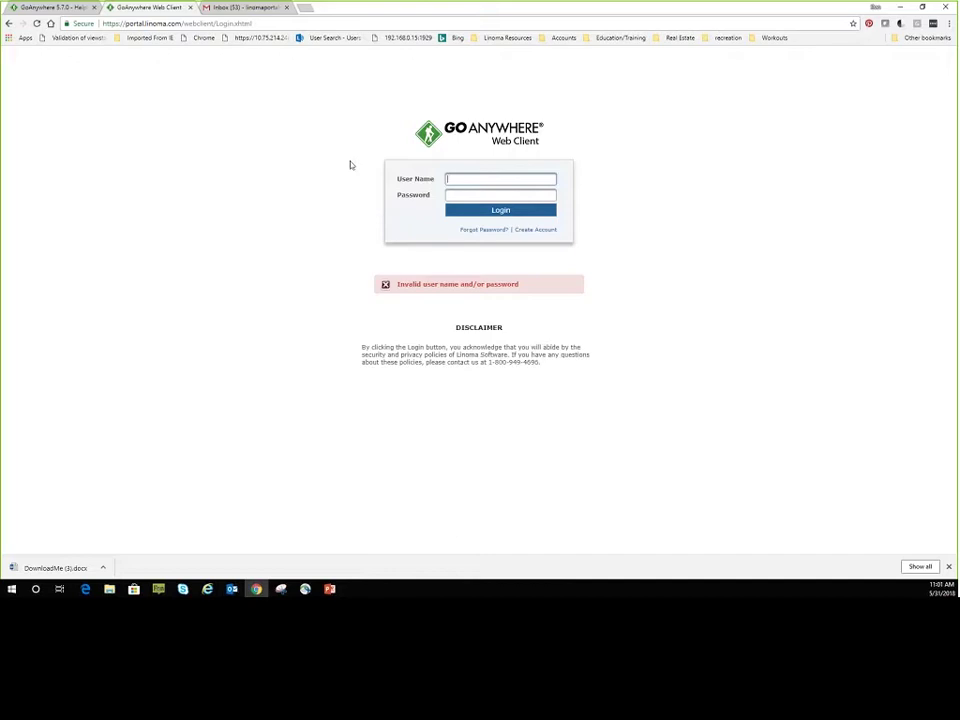
pyautogui.write('easypeasy')
pyautogui.press('Tab')
pyautogui.write('p')
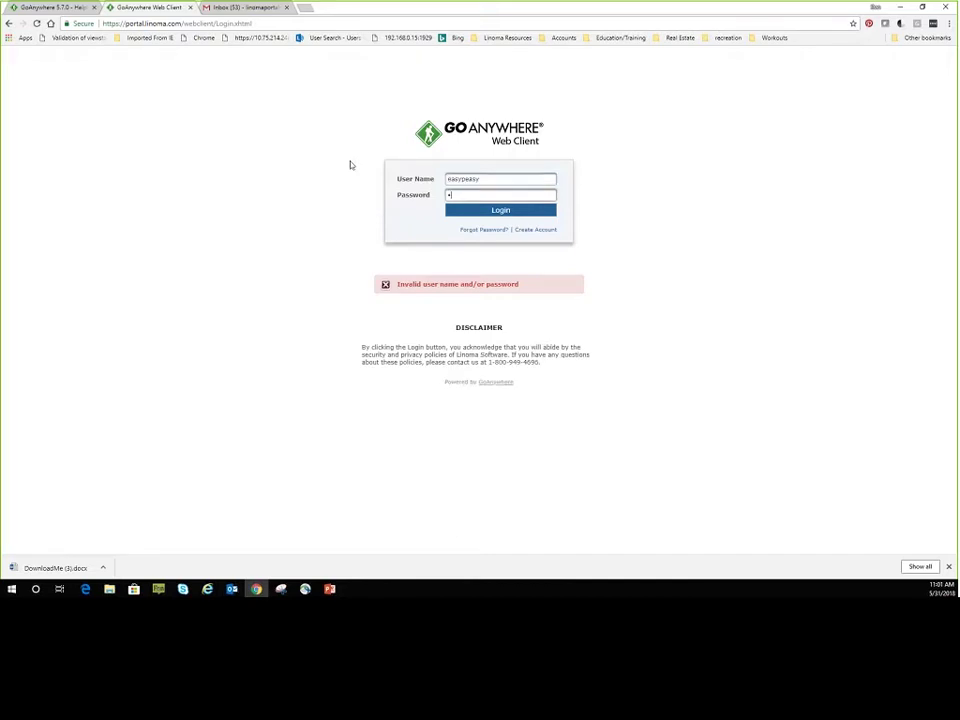
pyautogui.press('Return')
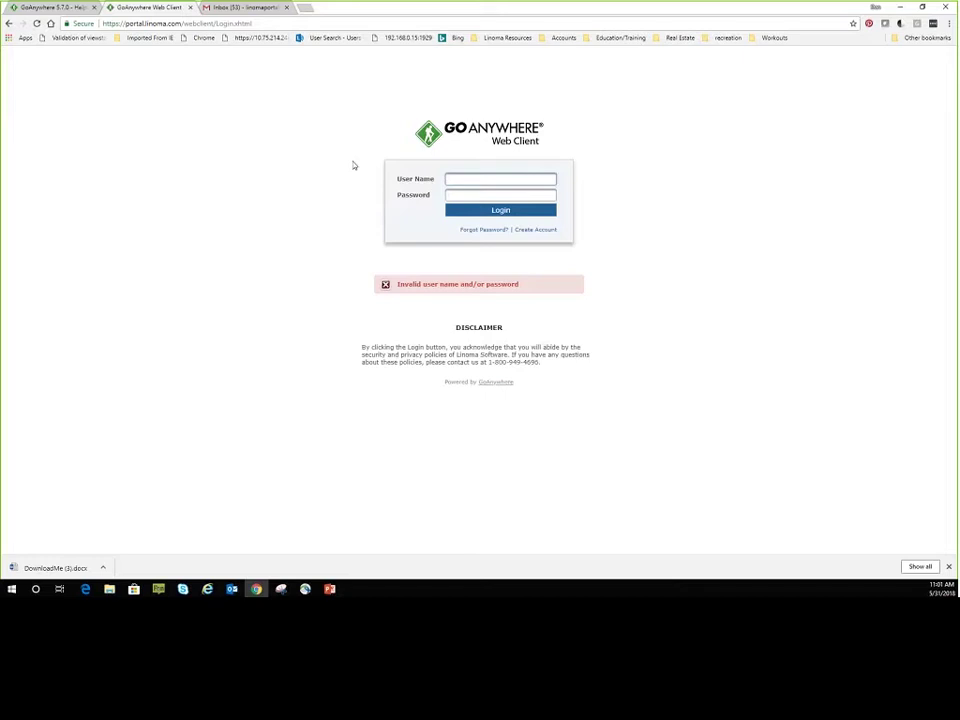
# Sign in with the demo user name and password to reach the Dashboard.
pyautogui.write('easypeasy')
pyautogui.press('Tab')
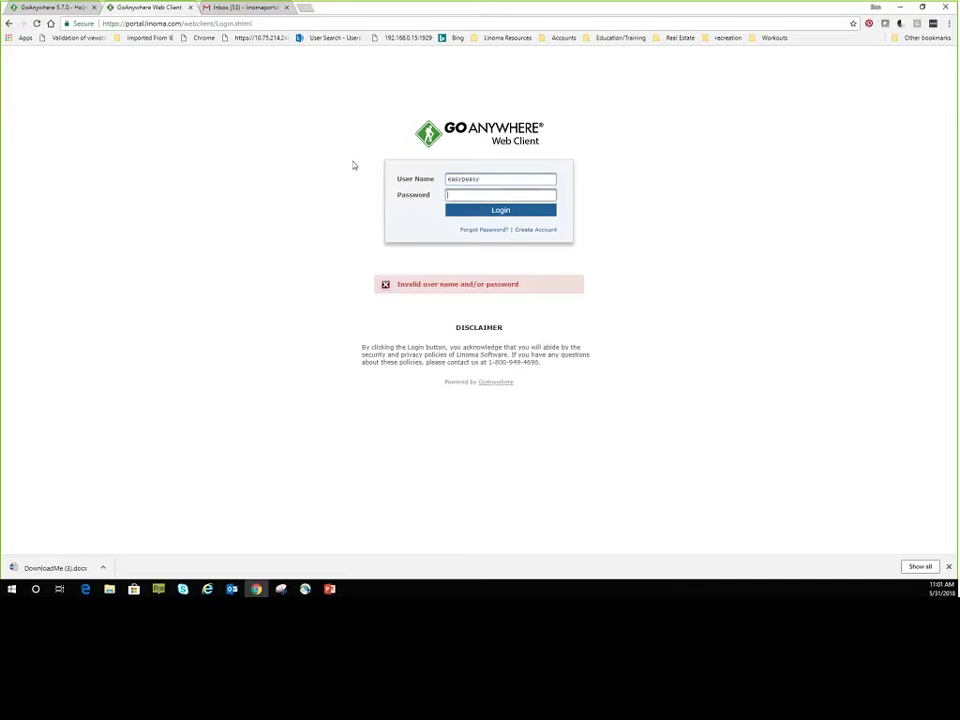
pyautogui.write('••••••••')
pyautogui.press('Return')
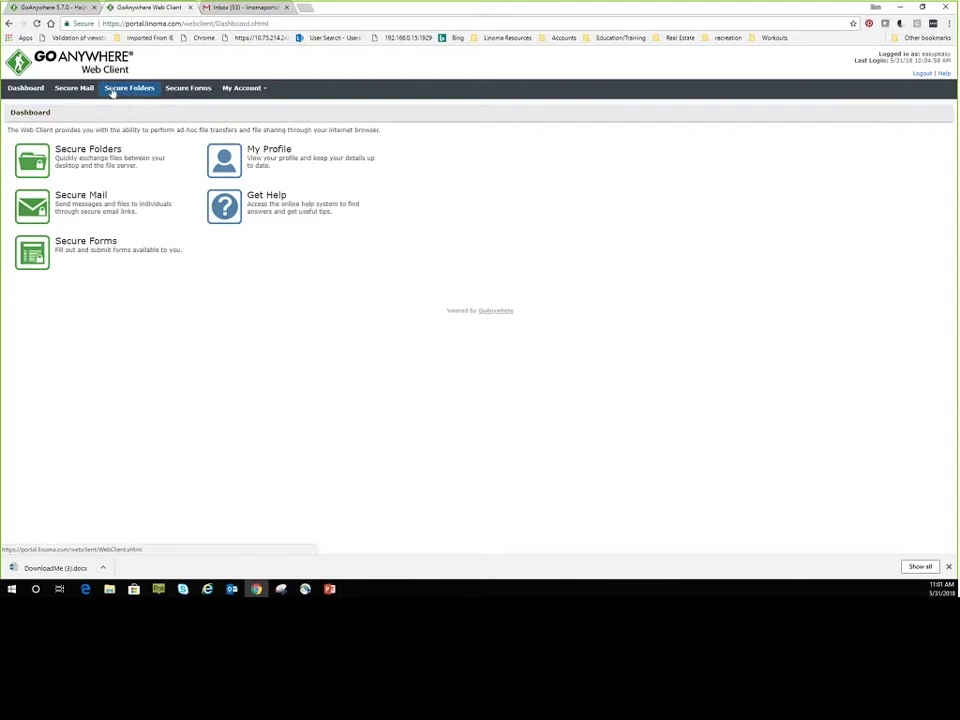
# Drag UploadMe.txt from File Explorer into Secure Folders > inbound, then go back up to the root.
pyautogui.click(138, 92)
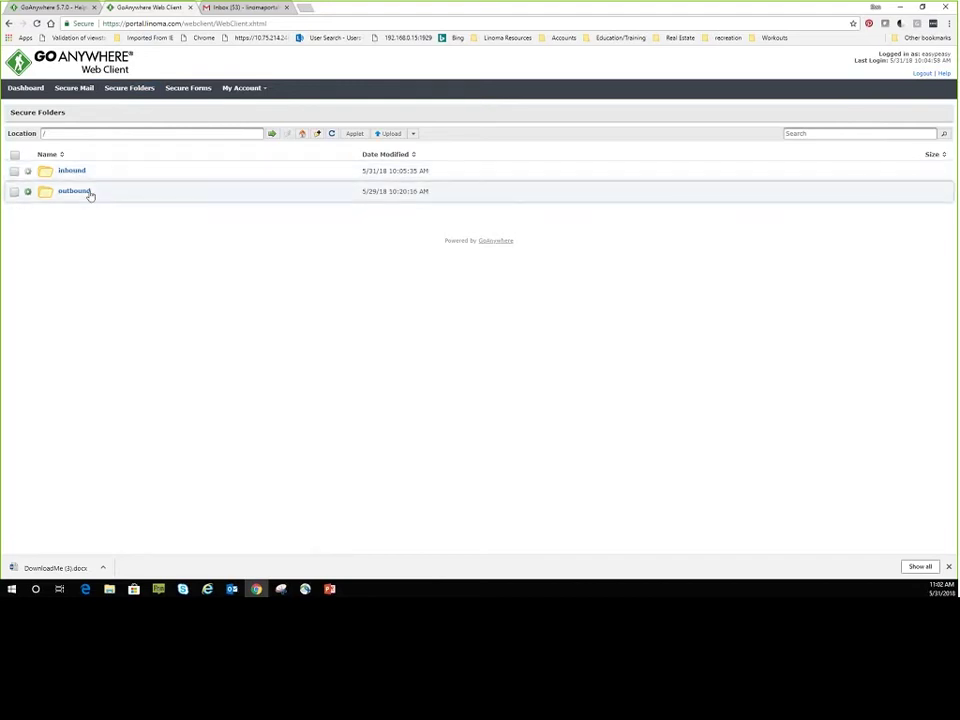
pyautogui.click(72, 172)
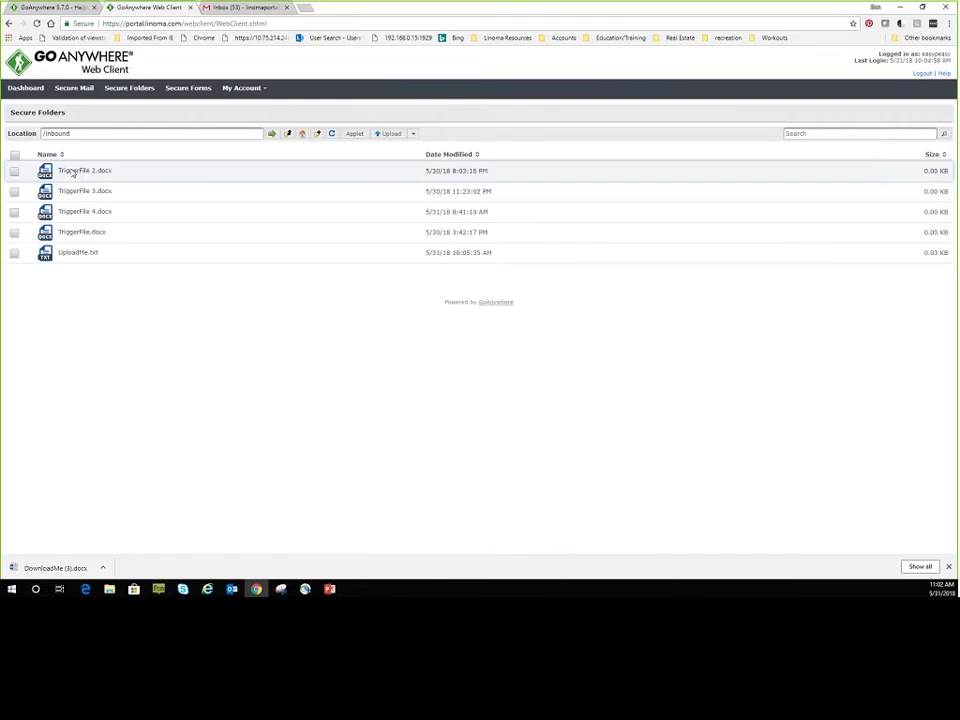
pyautogui.click(112, 589)
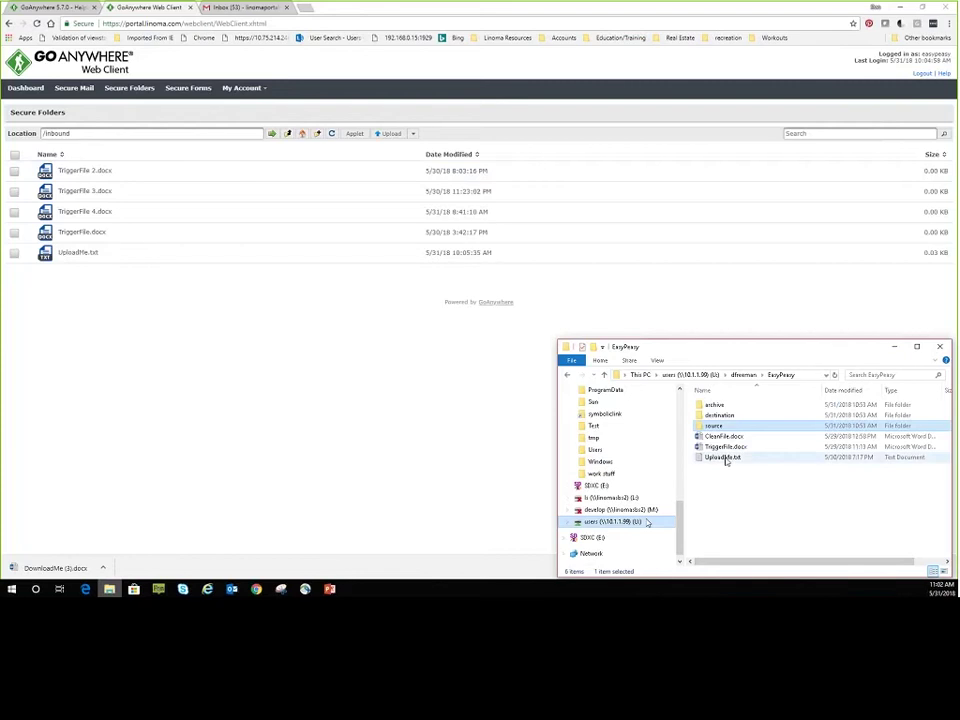
pyautogui.moveTo(724, 457); pyautogui.dragTo(252, 330)
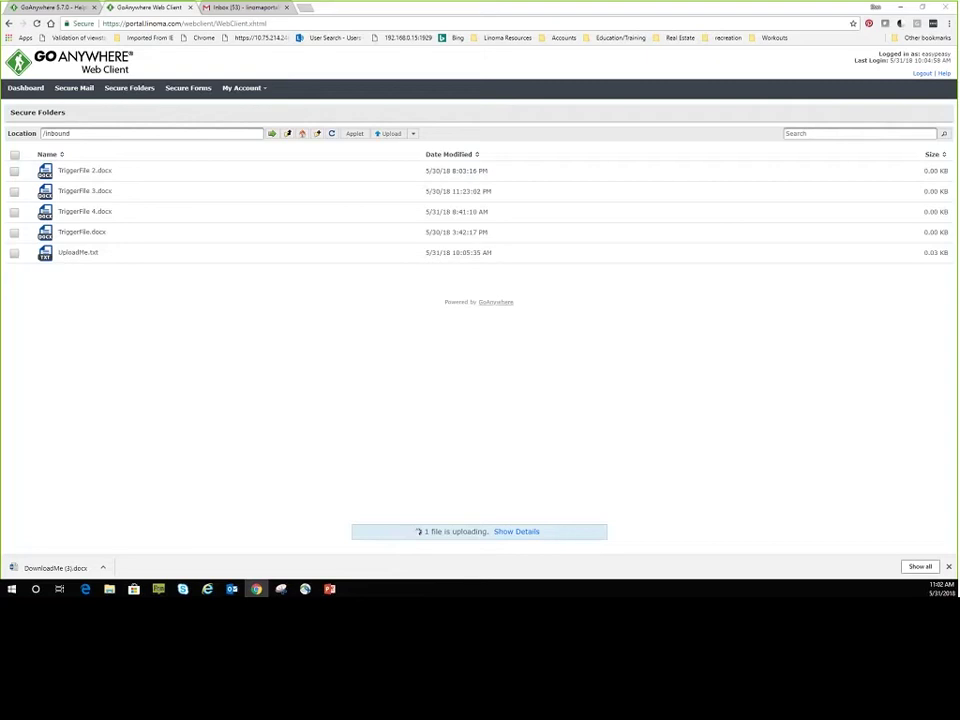
pyautogui.click(288, 135)
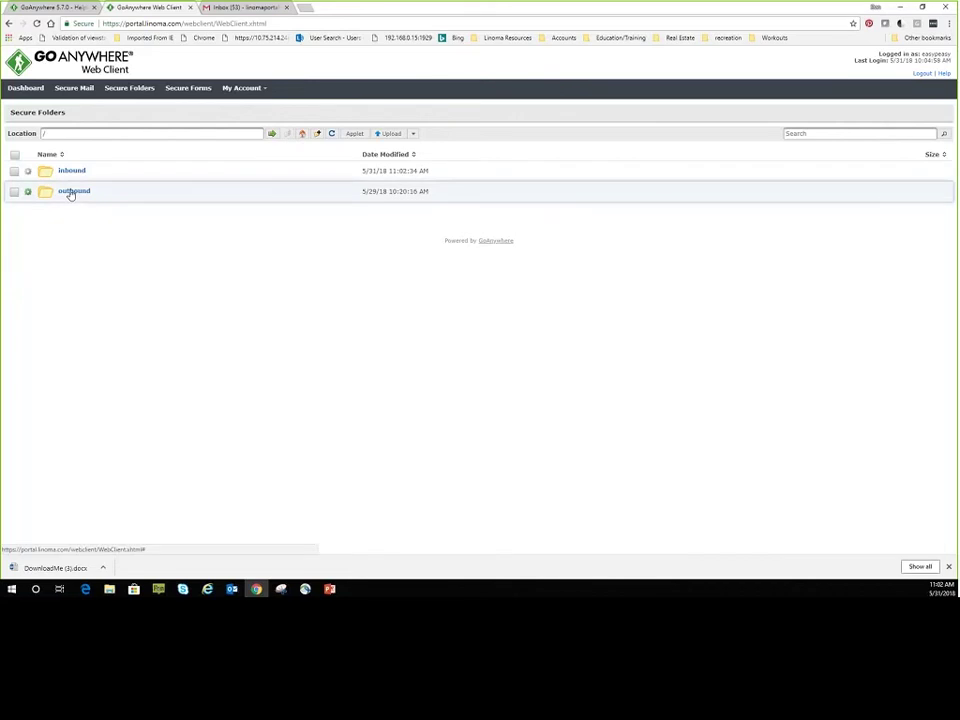
# Open the outbound folder and try dropping UploadMe.txt onto it from File Explorer.
pyautogui.click(71, 193)
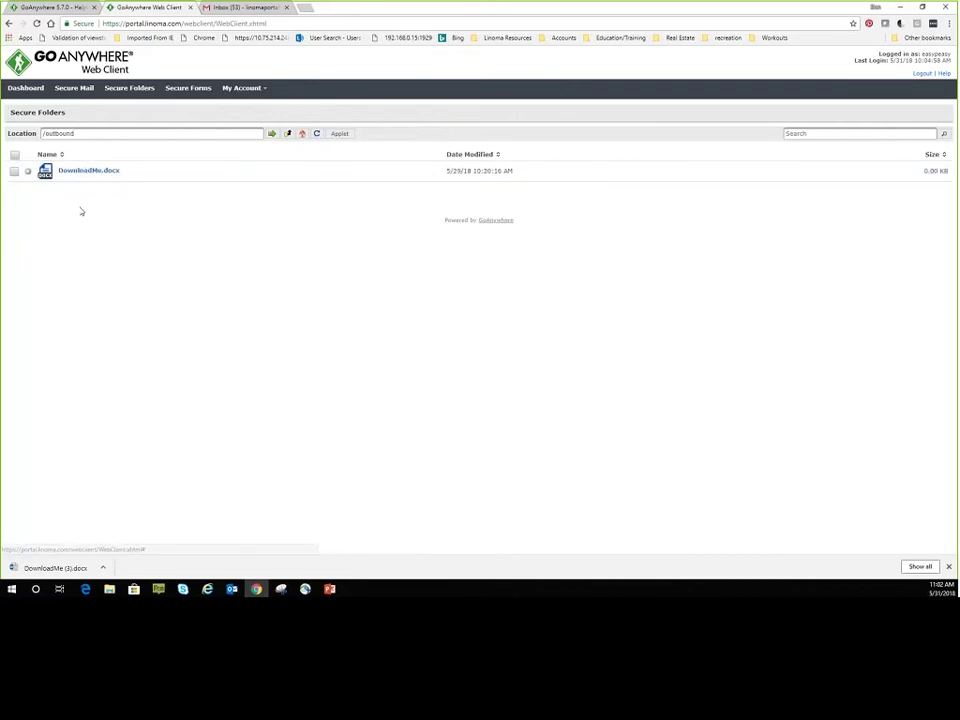
pyautogui.click(109, 589)
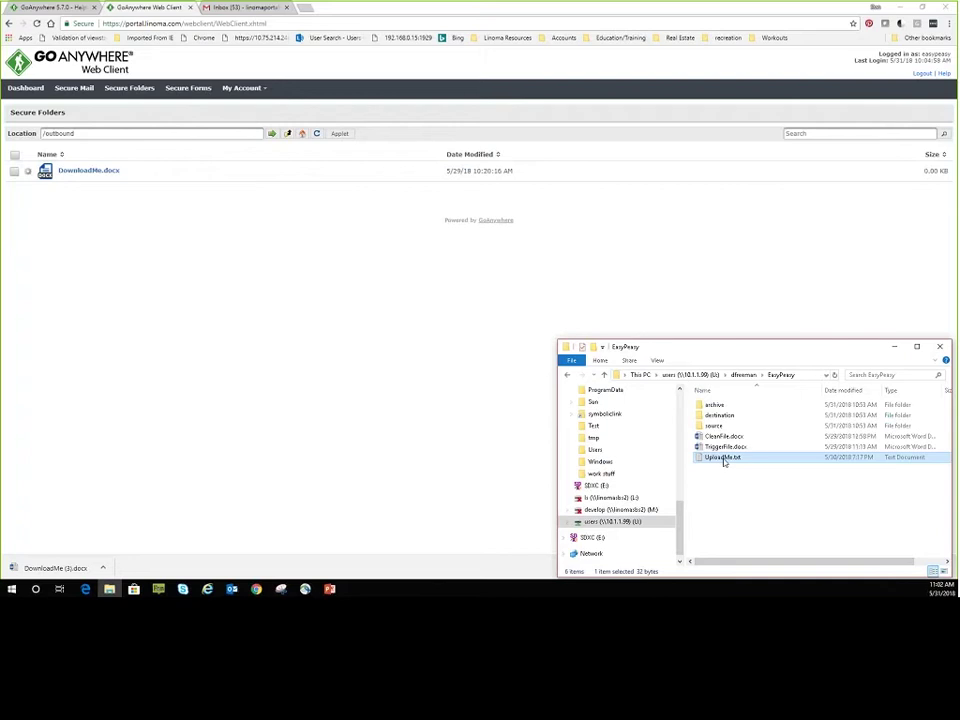
pyautogui.moveTo(724, 461); pyautogui.dragTo(263, 340)
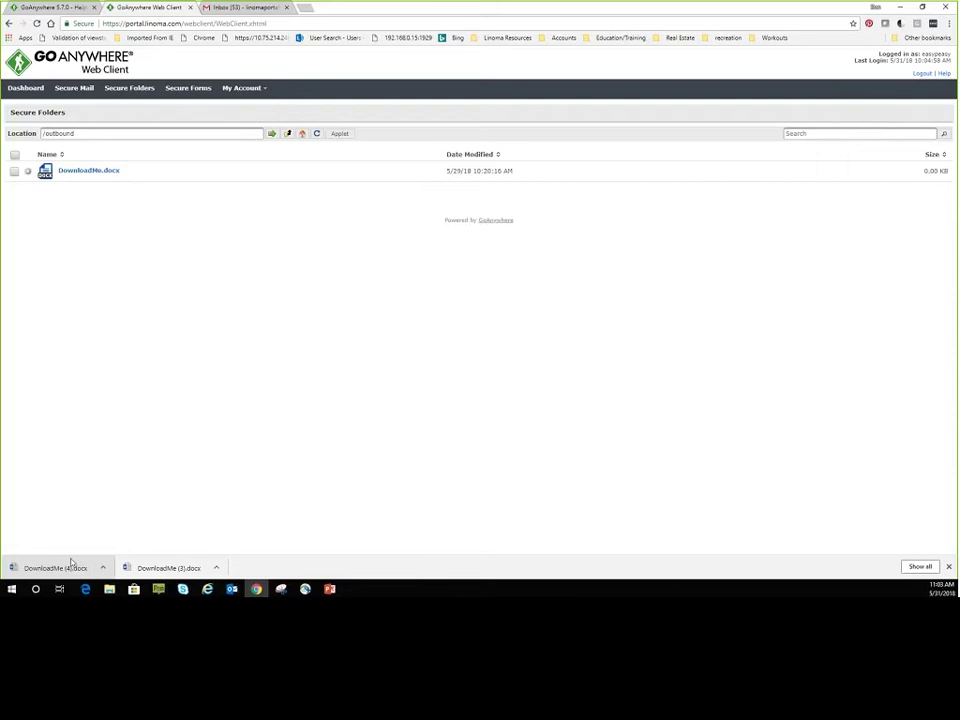
pyautogui.click(158, 589)
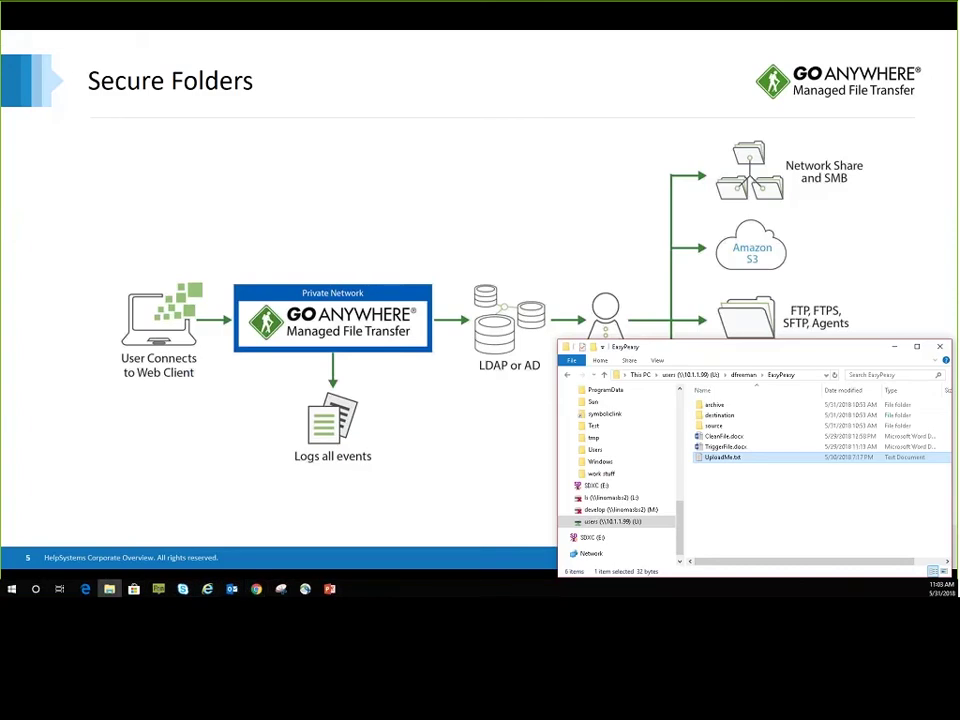
pyautogui.hotkey('alt', 'Tab')
pyautogui.press('Right')
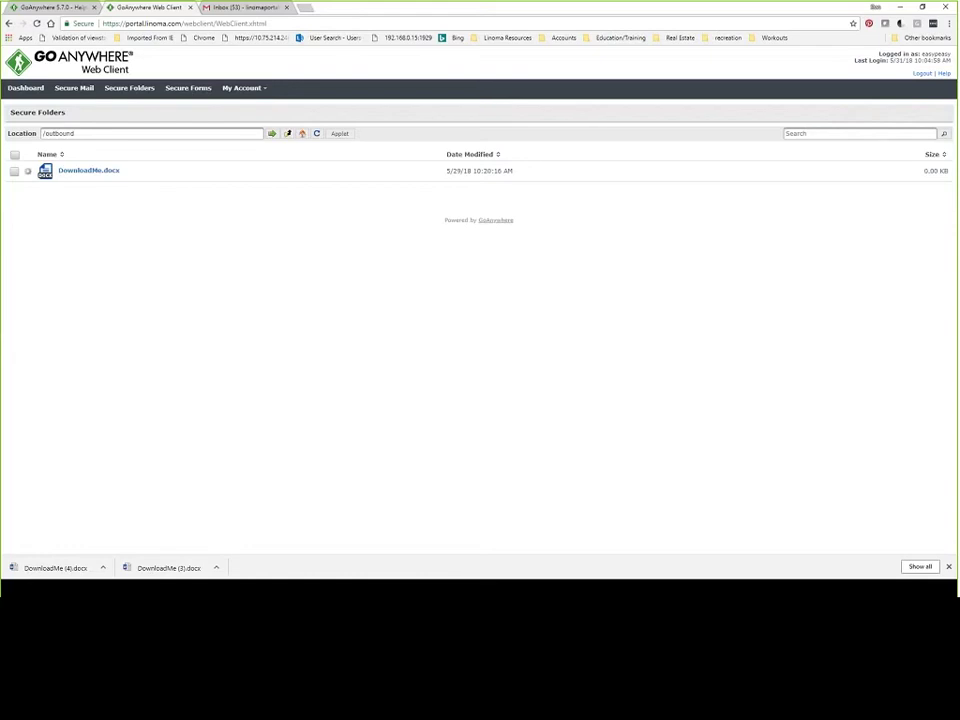
# In the admin console's Workflows > Monitors list, open 'EasyPeasy PGP then SFTP put' for editing.
pyautogui.click(50, 7)
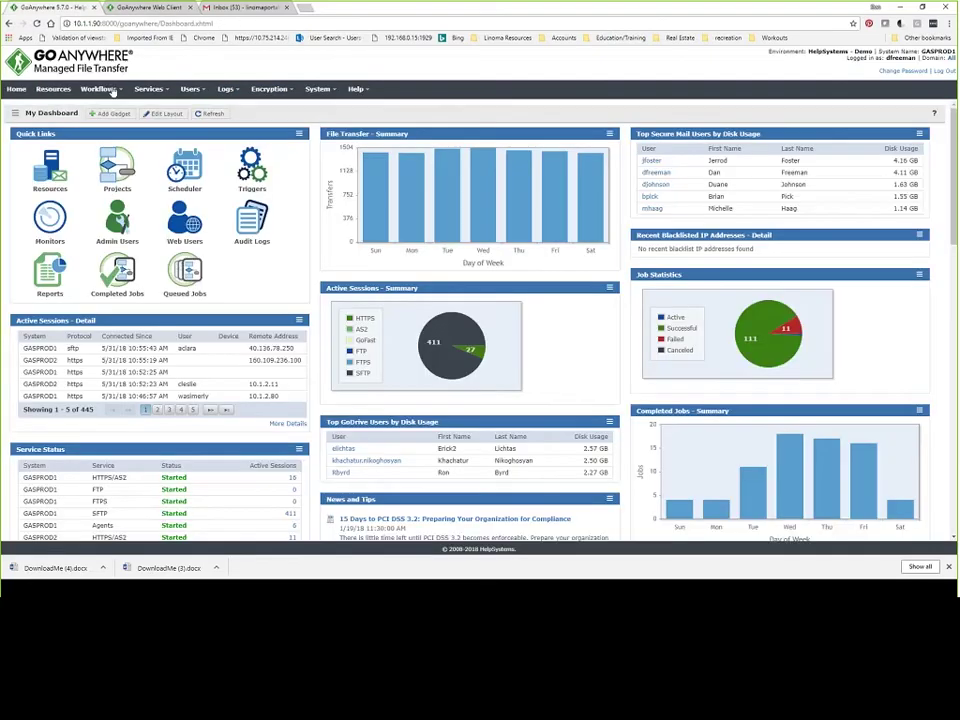
pyautogui.moveTo(113, 91)
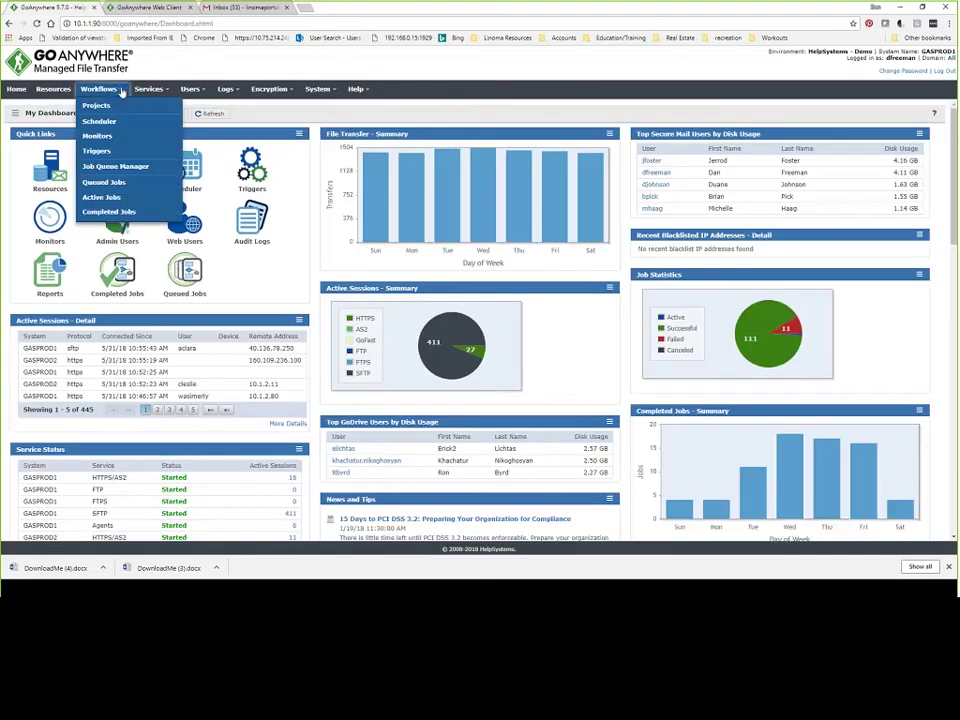
pyautogui.click(111, 138)
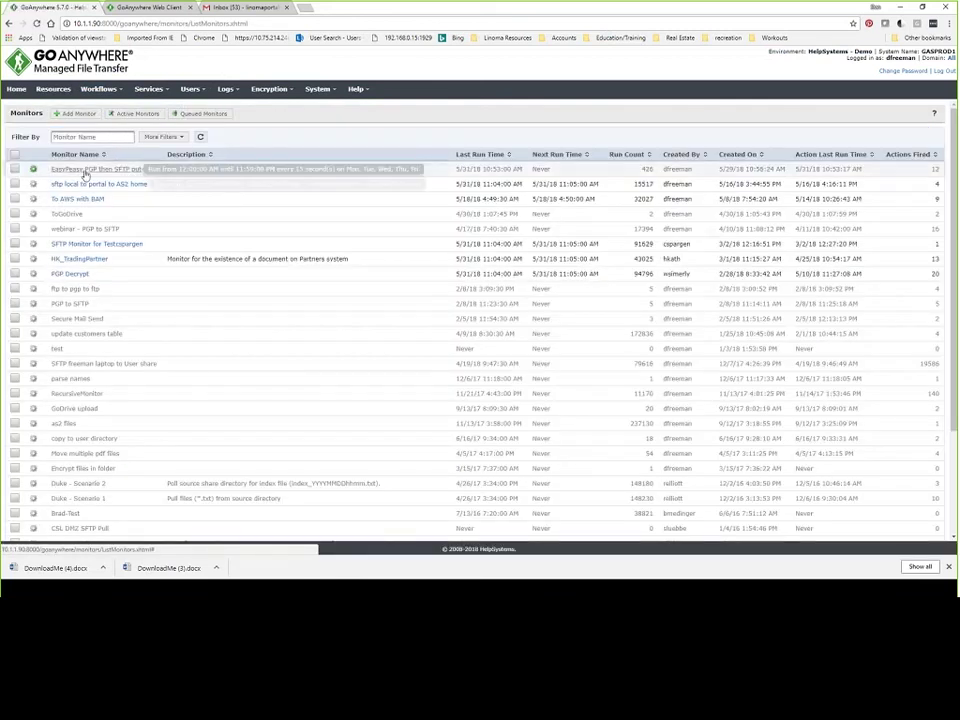
pyautogui.moveTo(95, 175)
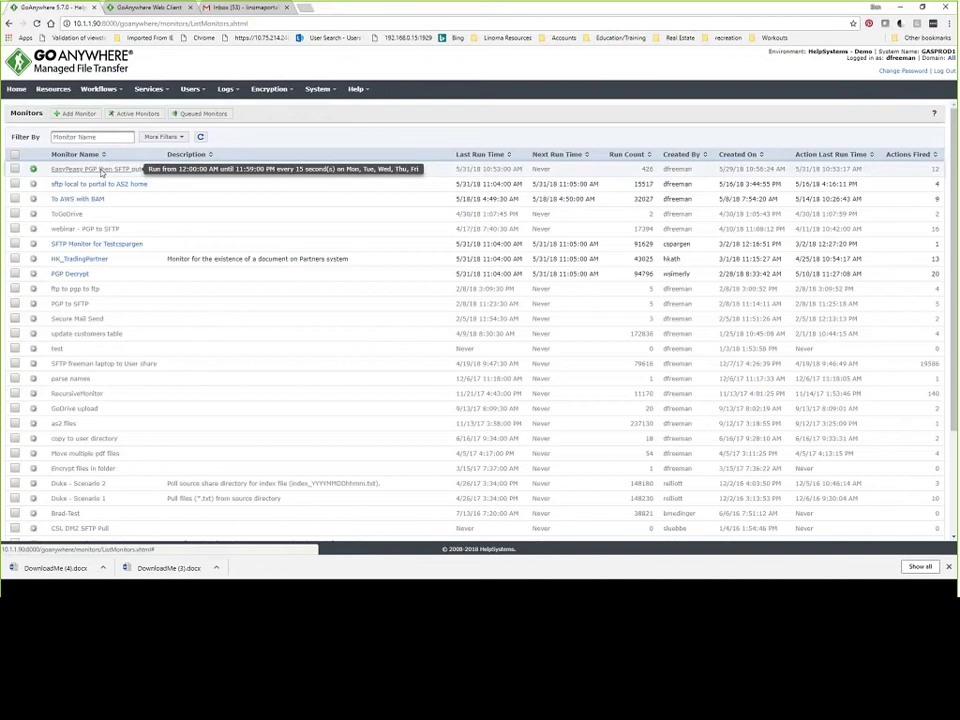
pyautogui.click(101, 170)
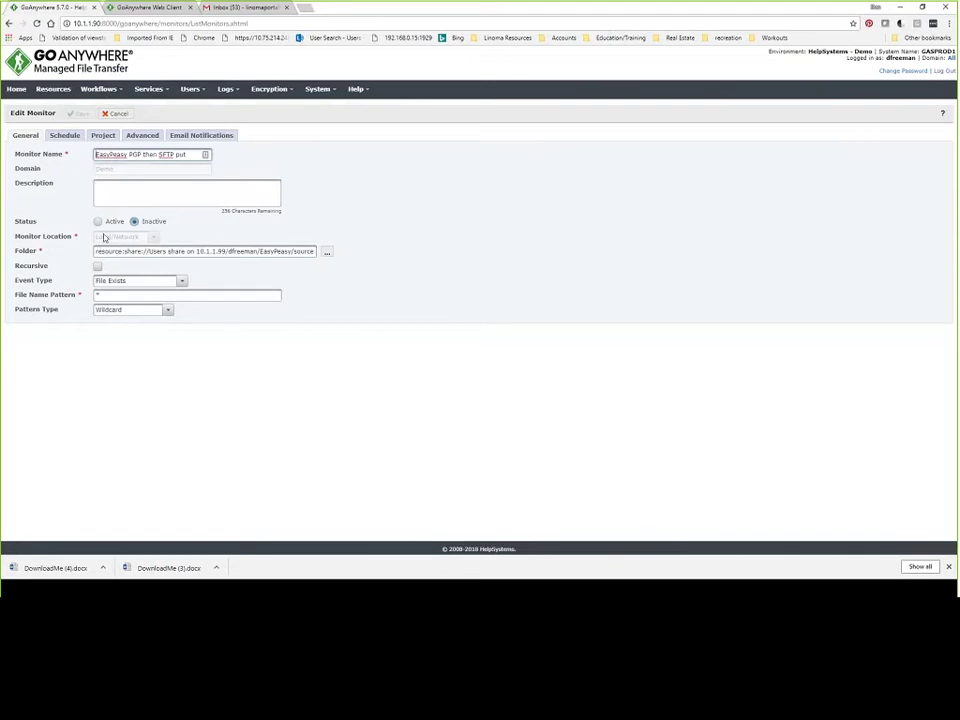
# Set Event Type to File Exists, then review the Schedule and Project tabs, highlighting the linked project name.
pyautogui.click(183, 285)
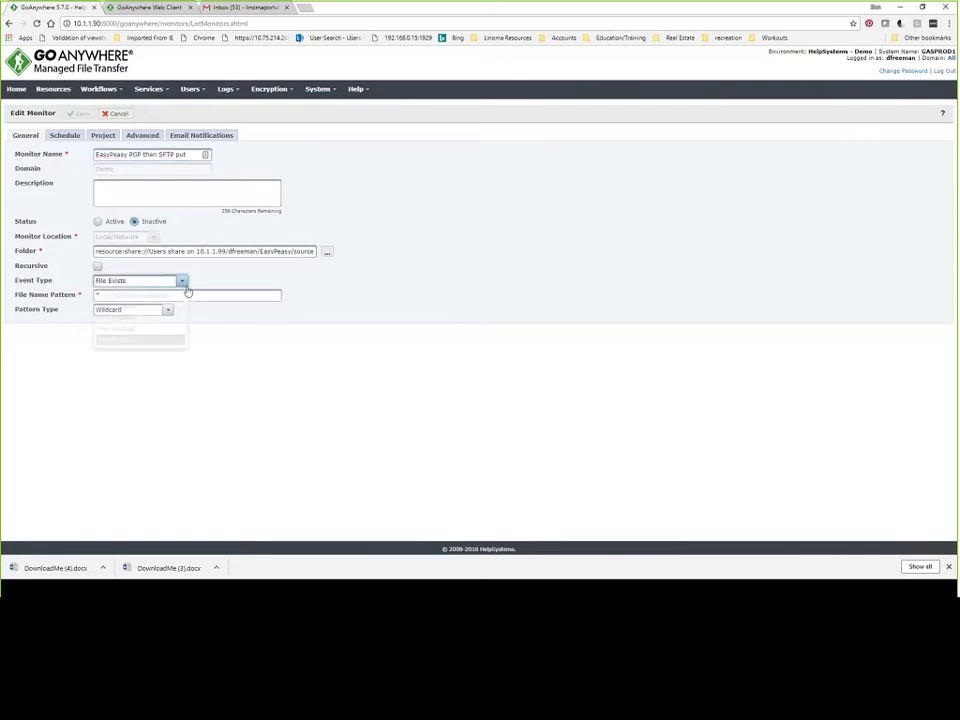
pyautogui.click(128, 341)
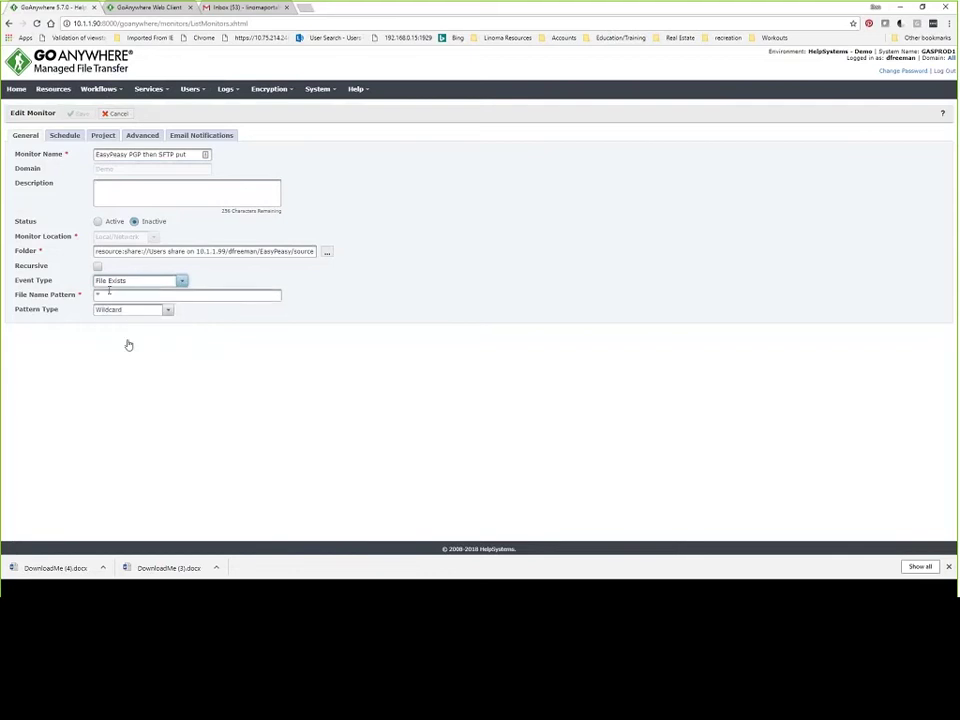
pyautogui.click(65, 135)
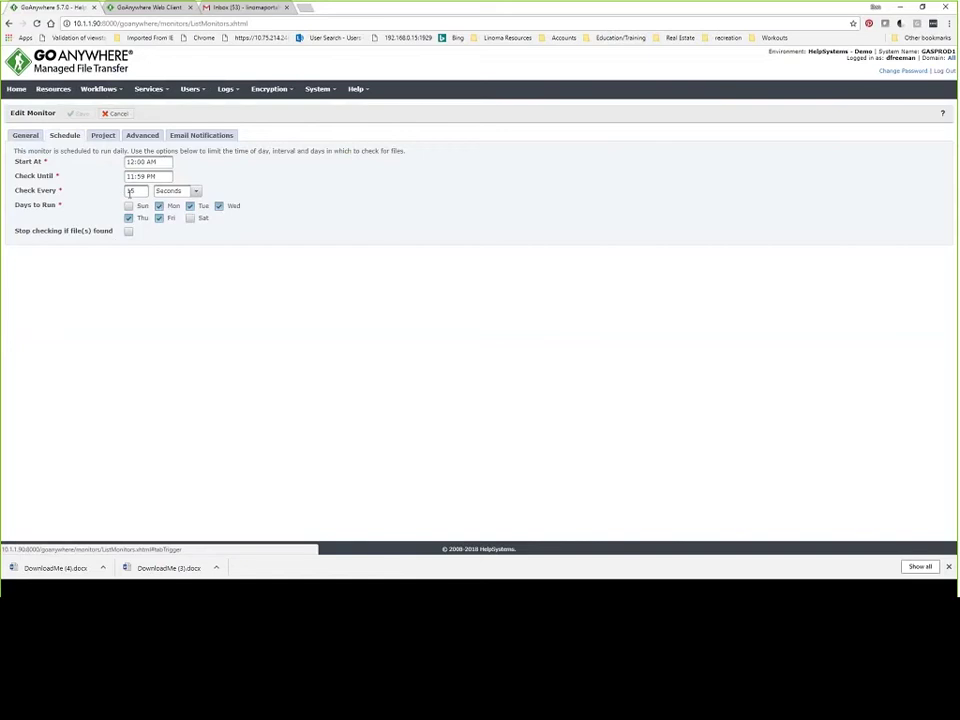
pyautogui.click(104, 135)
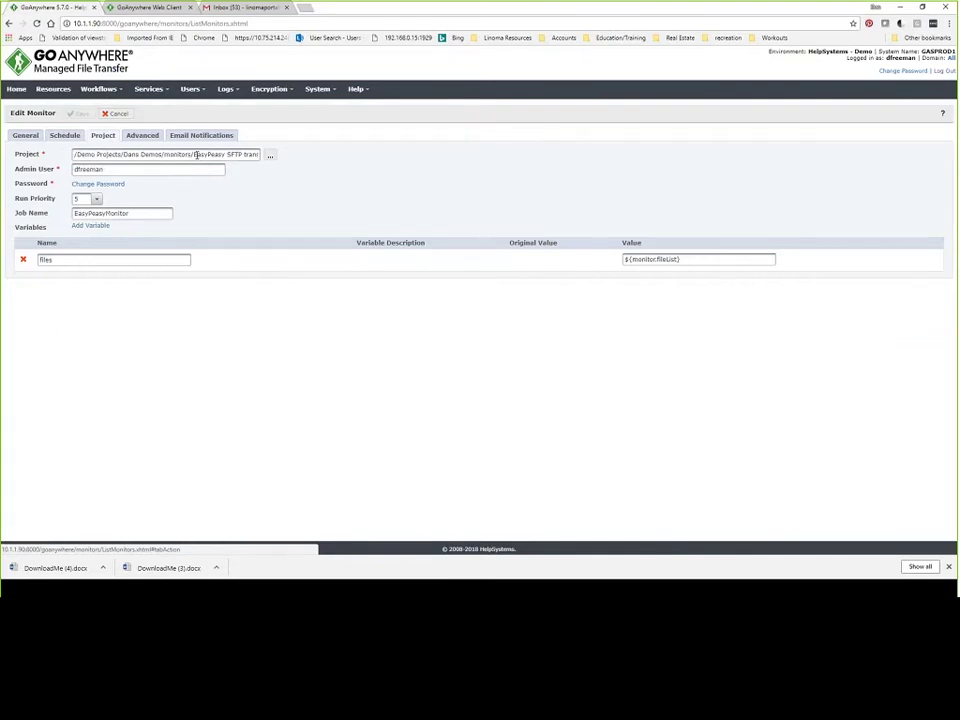
pyautogui.click(196, 154)
pyautogui.moveTo(195, 154); pyautogui.dragTo(209, 154)
pyautogui.moveTo(268, 173); pyautogui.dragTo(241, 166)
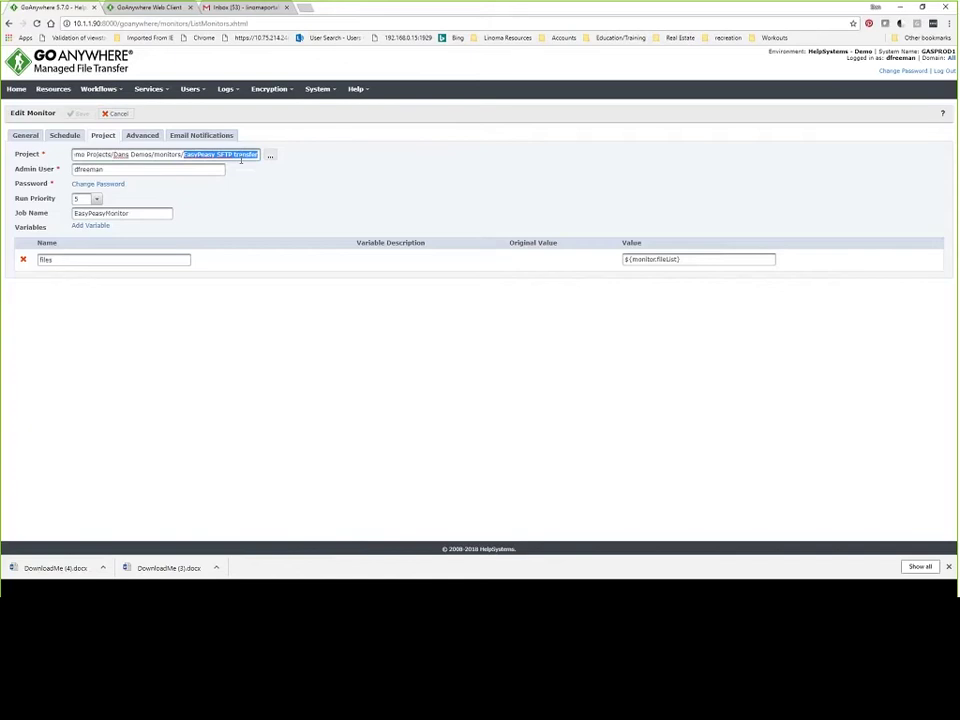
pyautogui.click(113, 91)
# Open the EasyPeasy SFTP transfer project from the monitors folder and select its PGP Encrypt step.
pyautogui.click(103, 109)
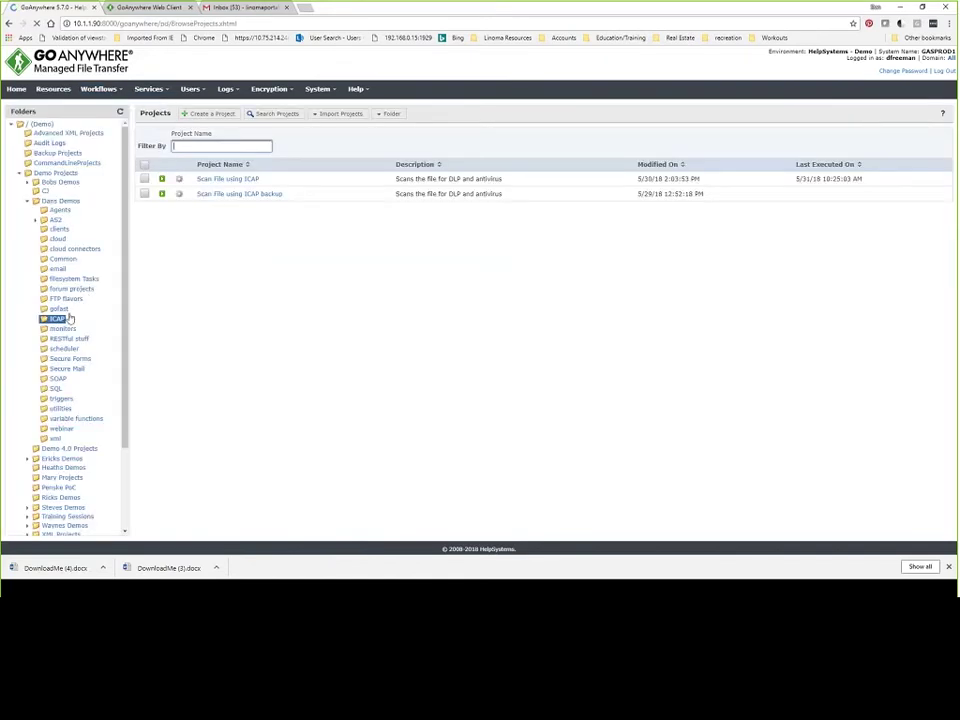
pyautogui.click(66, 330)
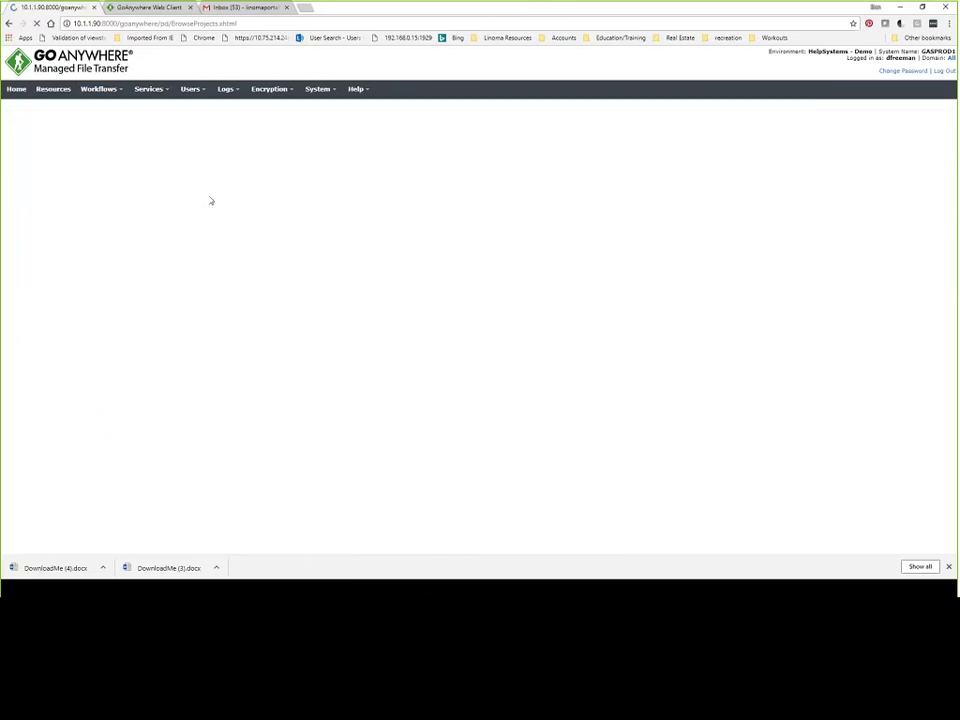
pyautogui.click(220, 181)
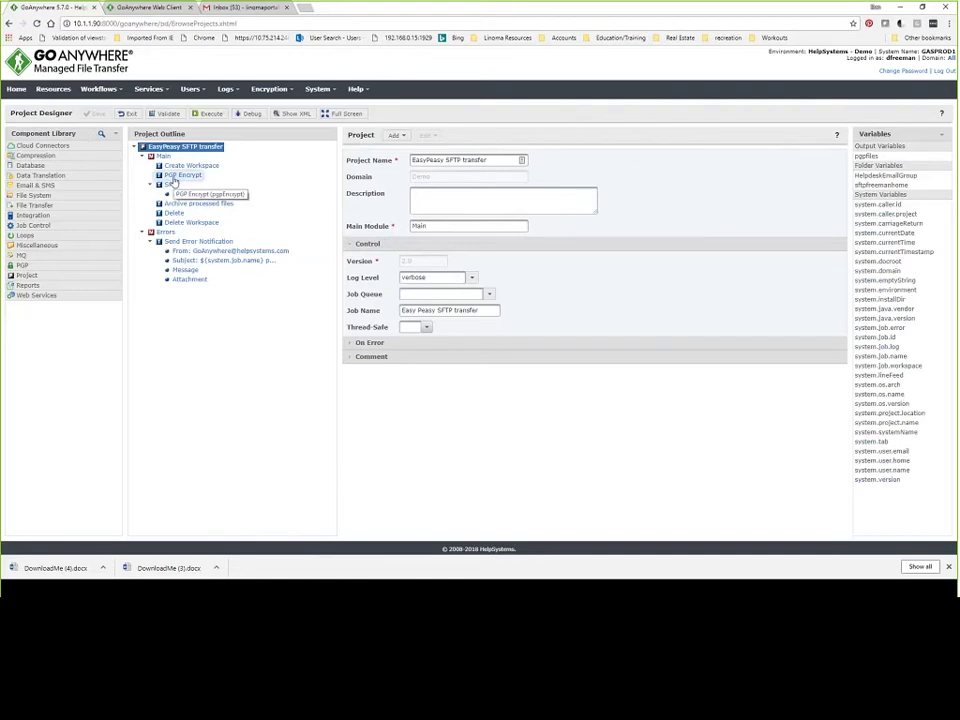
pyautogui.click(173, 177)
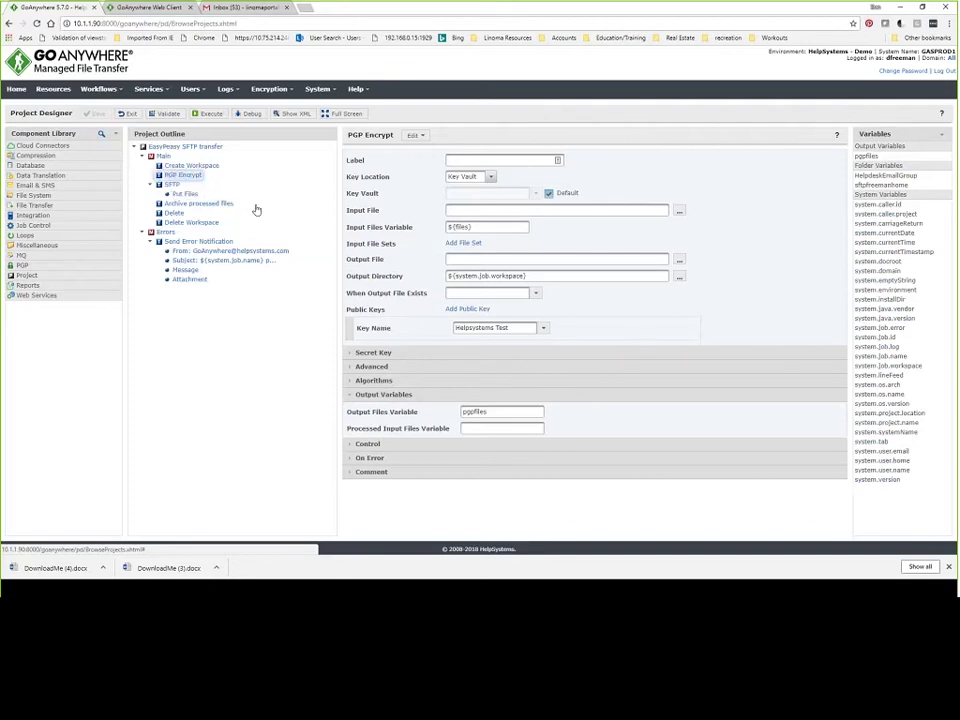
# Highlight PGP Encrypt's input variable ${files} and output variable pgpfiles, then select the SFTP step.
pyautogui.click(425, 226)
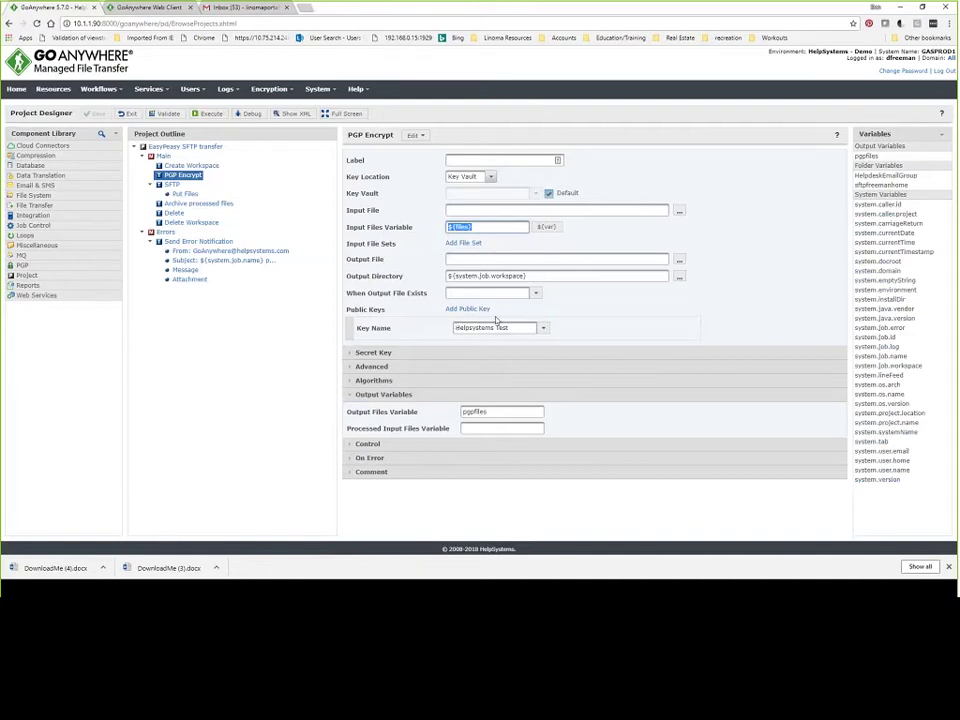
pyautogui.moveTo(491, 411); pyautogui.dragTo(428, 398)
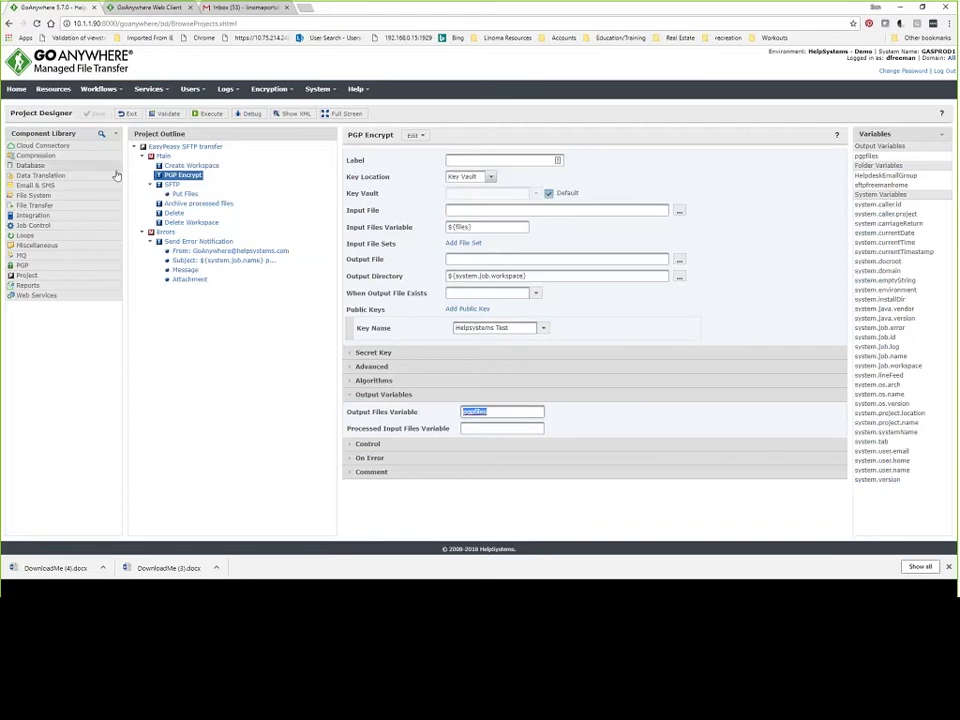
pyautogui.click(172, 186)
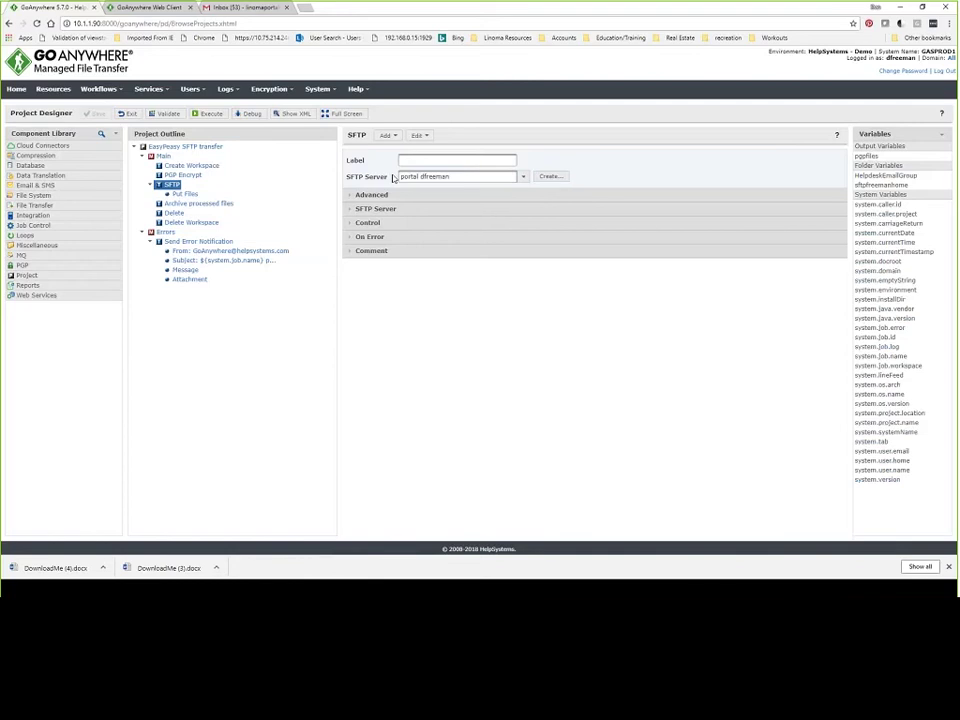
# Inspect the Put Files step's ${pgpfiles} source variable and its destination directory.
pyautogui.click(188, 194)
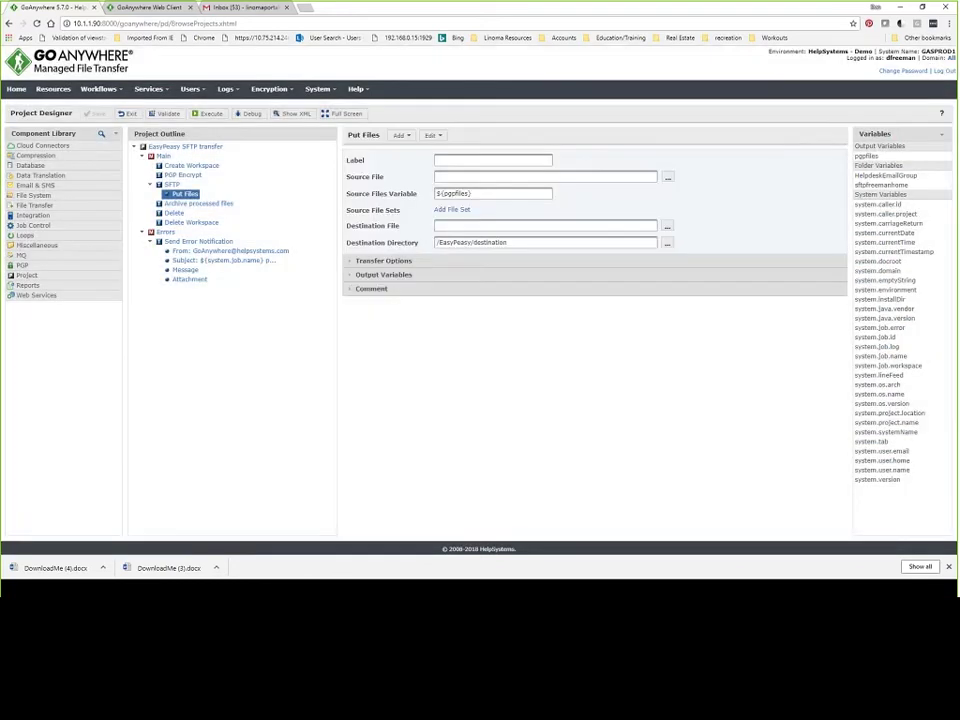
pyautogui.doubleClick(455, 193)
pyautogui.hotkey('ctrl', 'a')
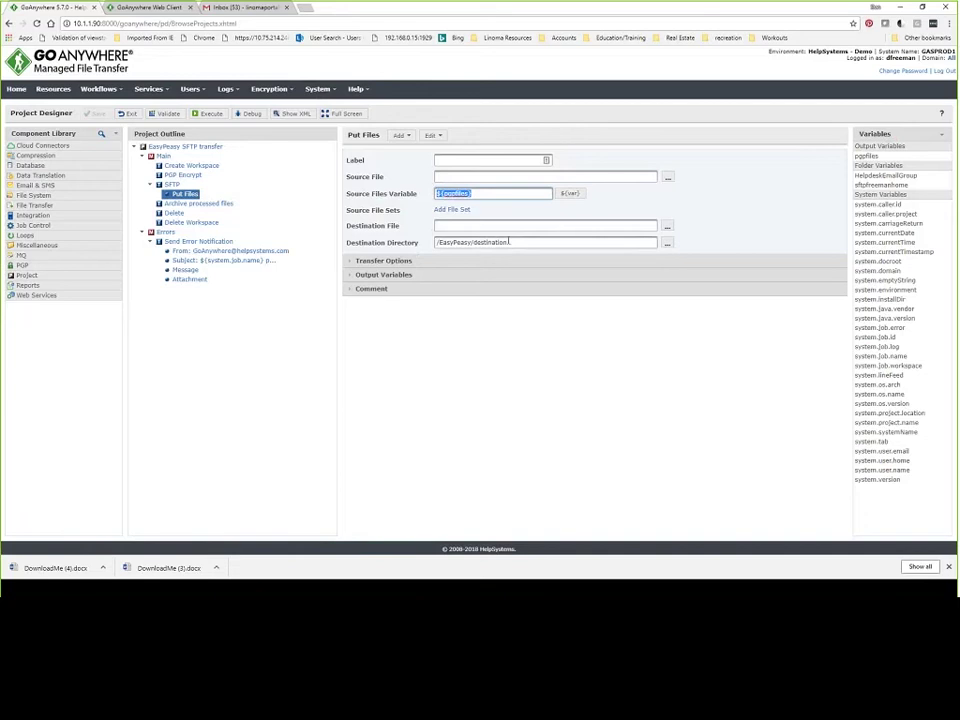
pyautogui.click(509, 242)
pyautogui.doubleClick(509, 242)
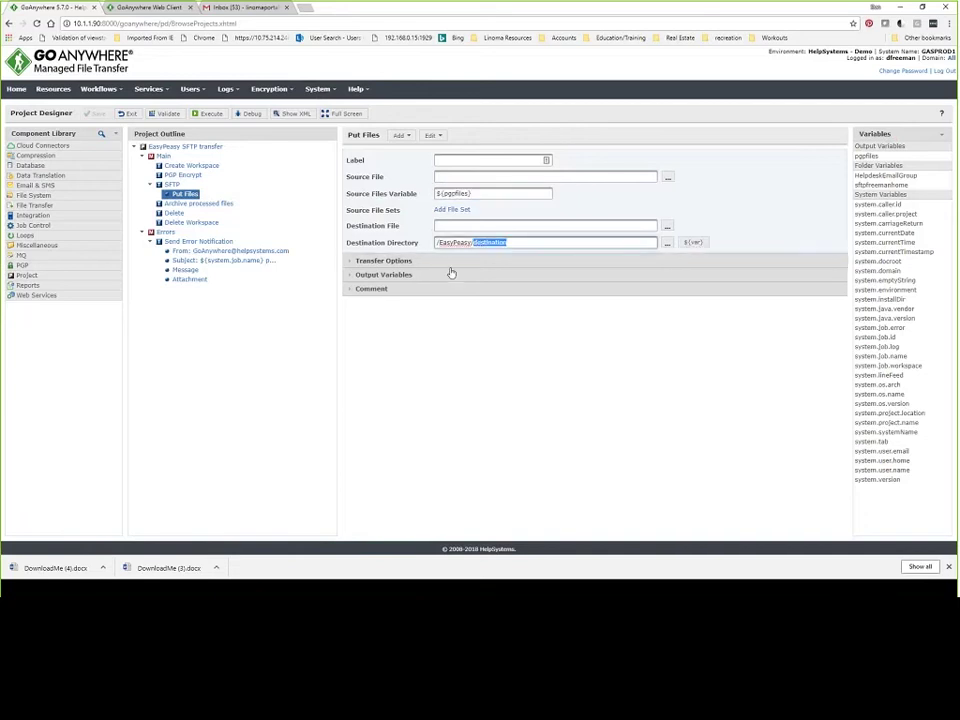
# Inspect the Archive processed files step's ${files} source variable and archive destination folder.
pyautogui.click(197, 203)
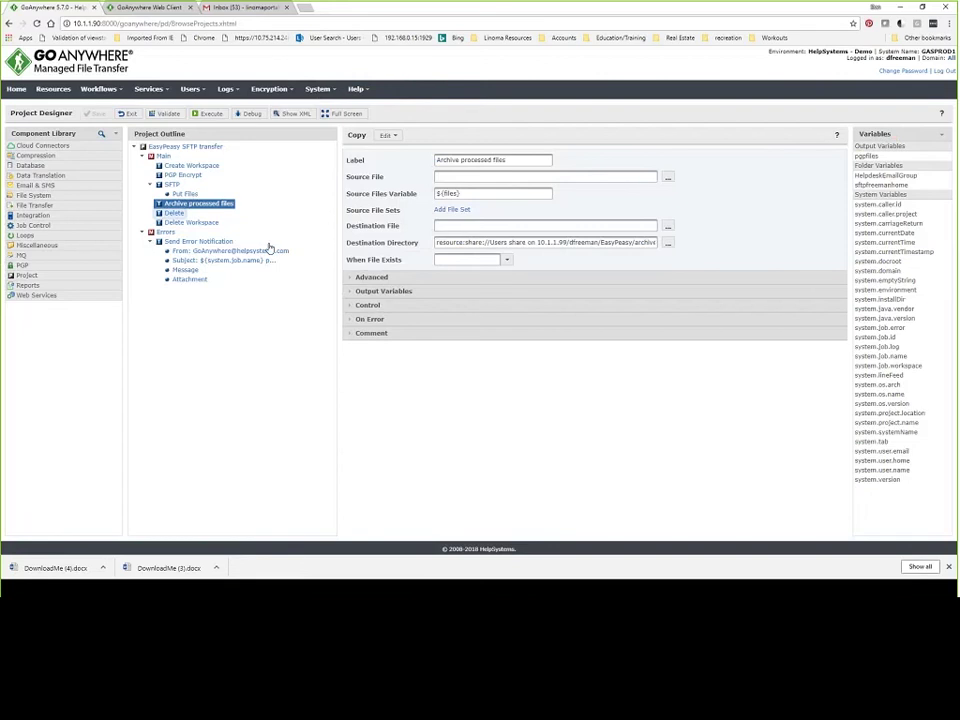
pyautogui.click(456, 194)
pyautogui.moveTo(456, 194); pyautogui.dragTo(411, 208)
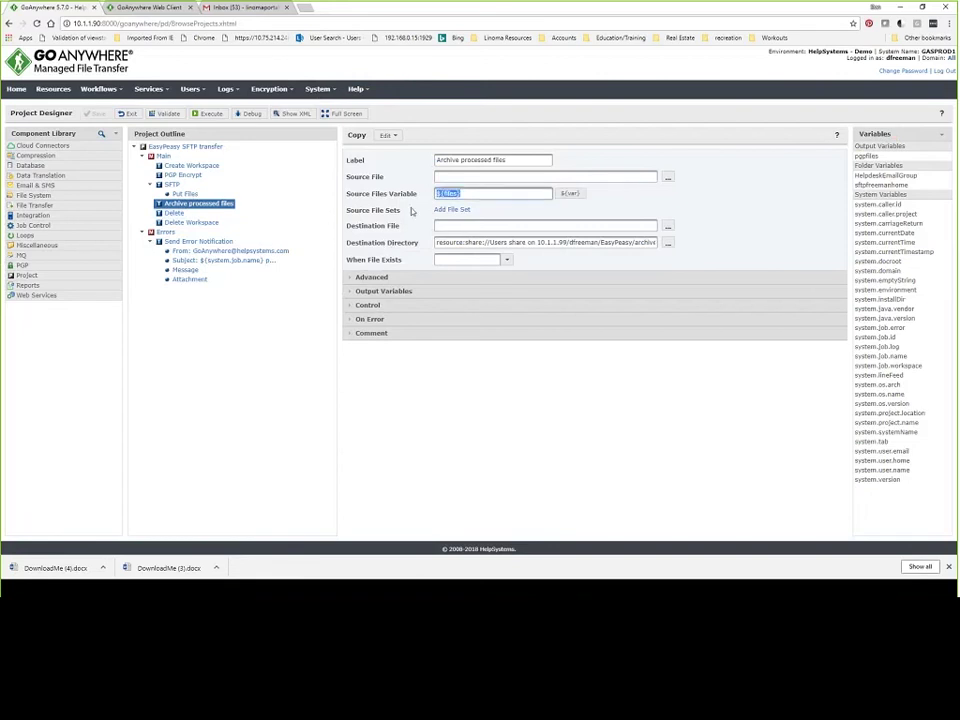
pyautogui.click(634, 244)
pyautogui.doubleClick(634, 244)
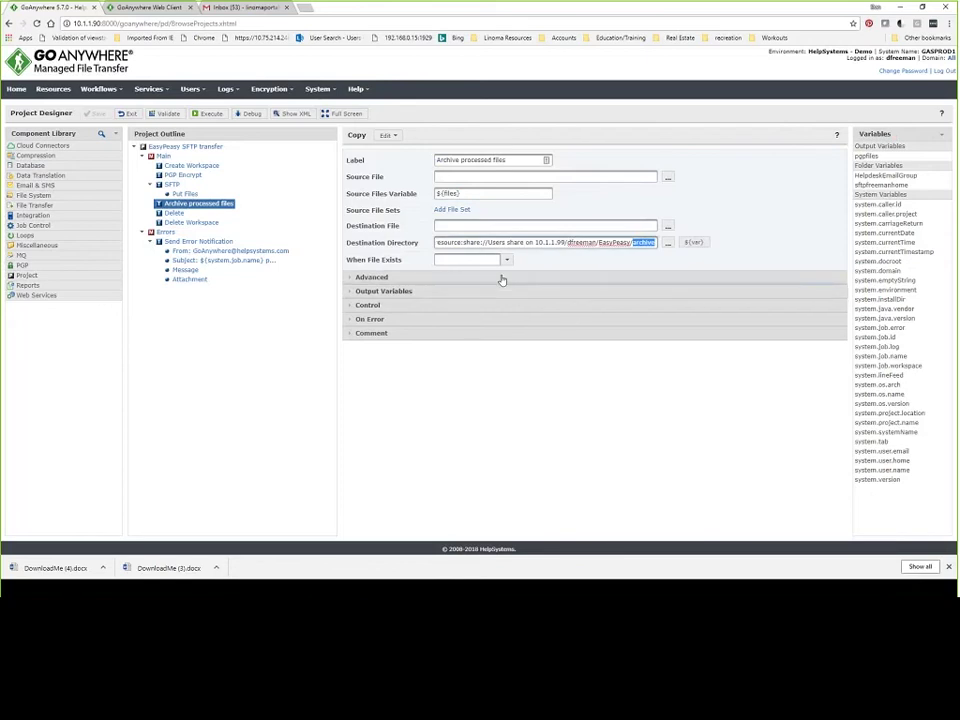
# Highlight the Delete step's ${files} input variable and bring up the EasyPeasy folder window.
pyautogui.click(174, 213)
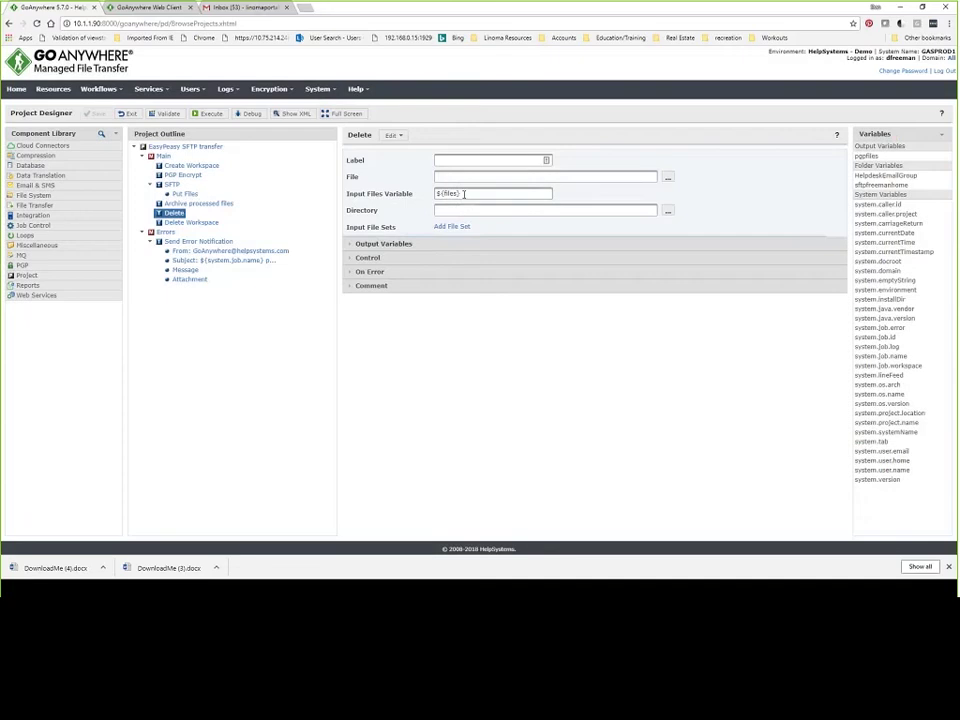
pyautogui.moveTo(461, 194); pyautogui.dragTo(425, 194)
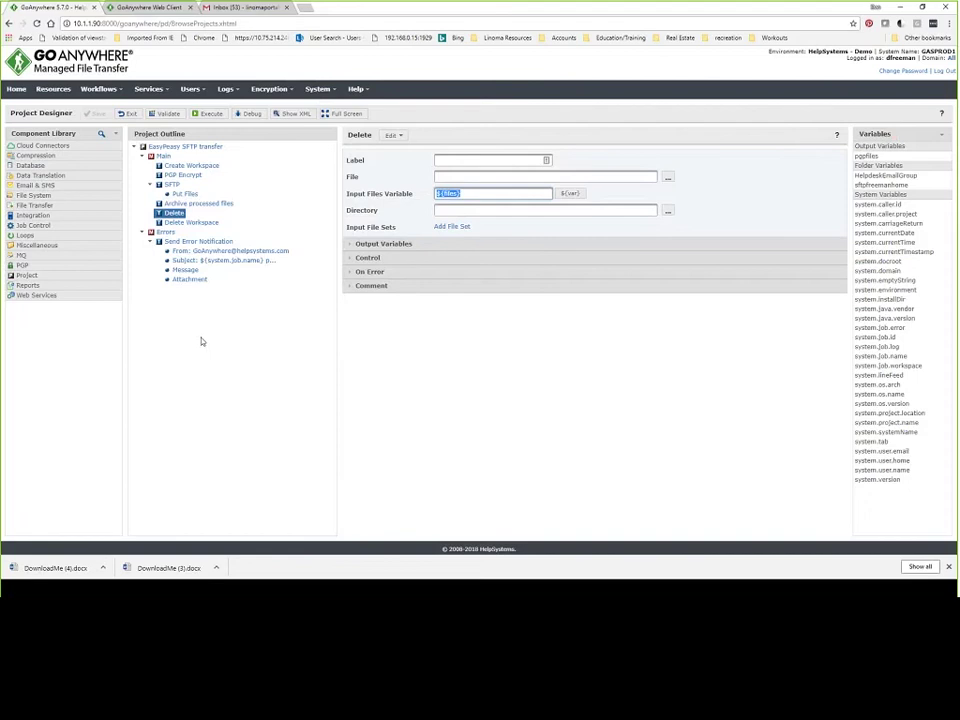
pyautogui.click(109, 589)
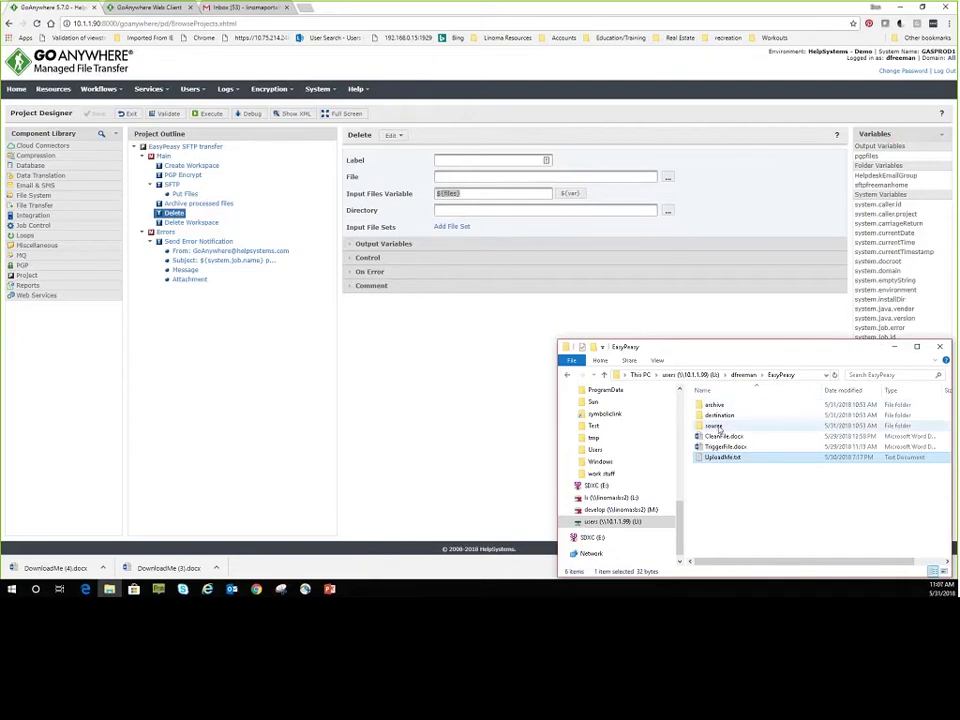
# Confirm the EasyPeasy destination and archive folders are empty, then reopen the EasyPeasy folder.
pyautogui.click(715, 427)
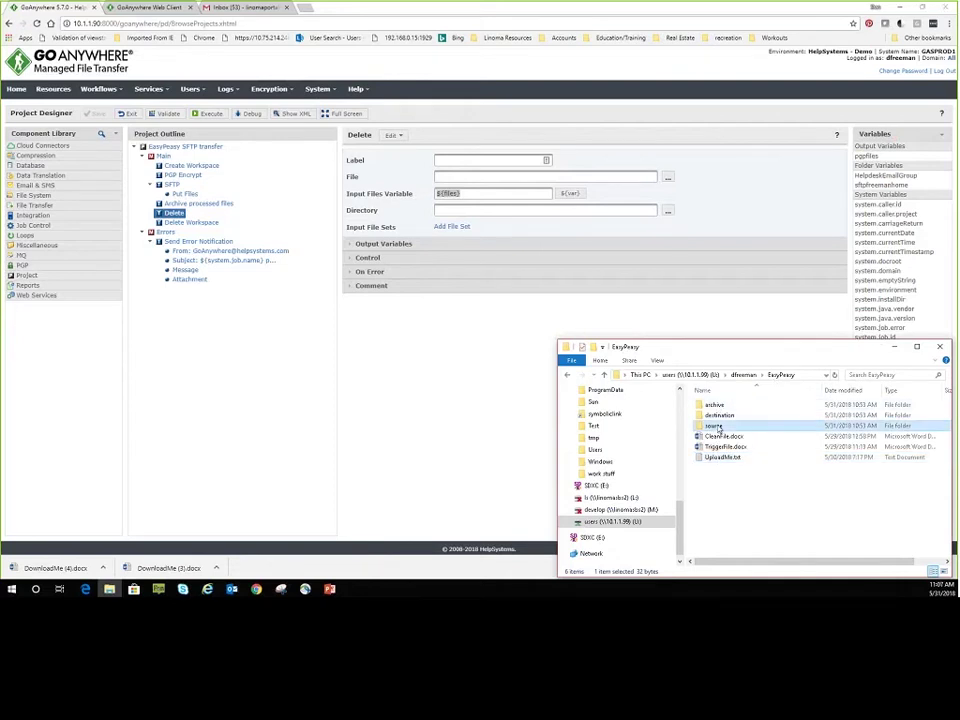
pyautogui.doubleClick(715, 427)
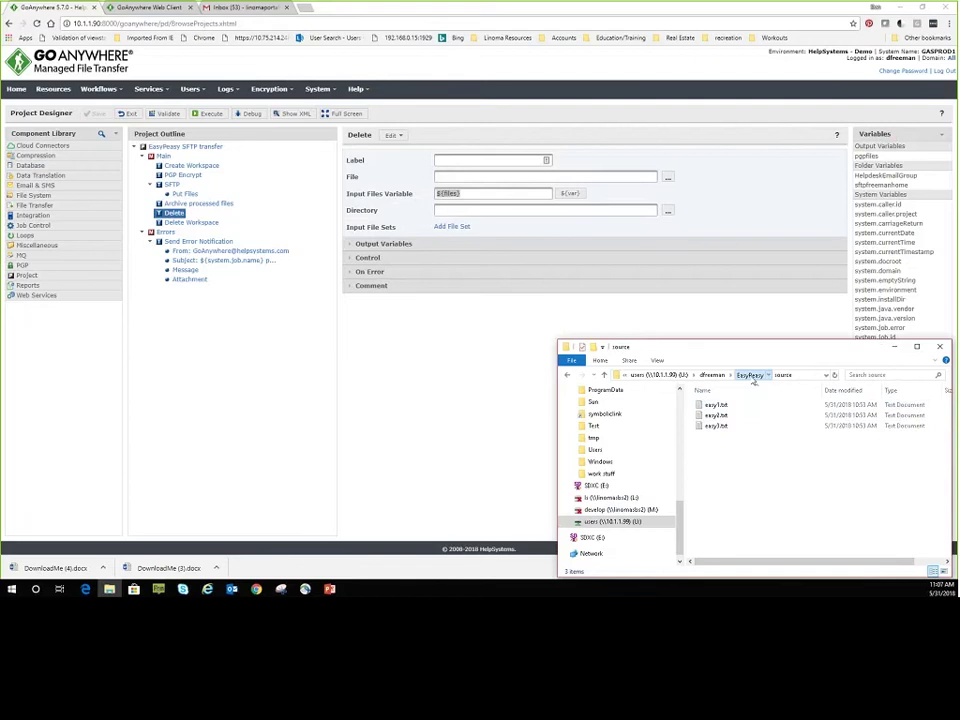
pyautogui.click(754, 376)
pyautogui.doubleClick(719, 416)
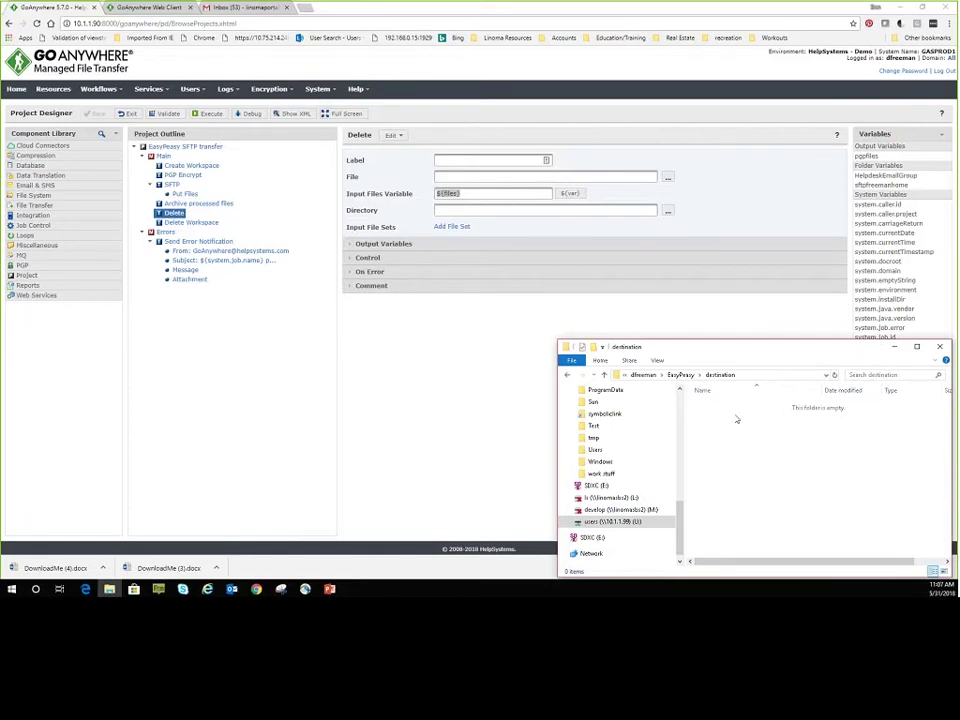
pyautogui.hotkey('ctrl', 'v')
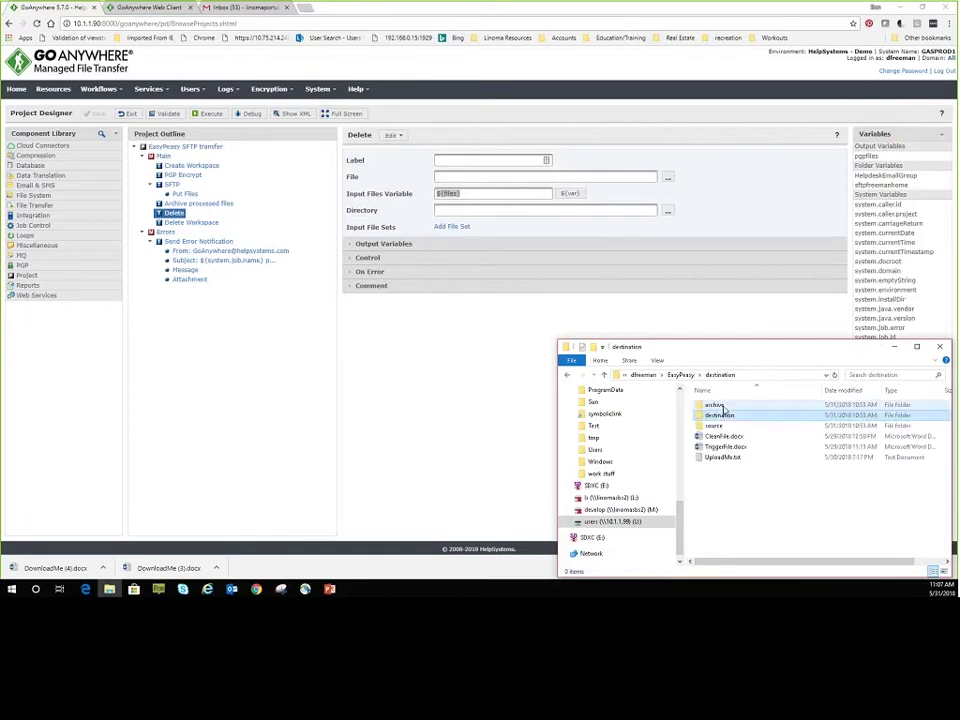
pyautogui.doubleClick(722, 406)
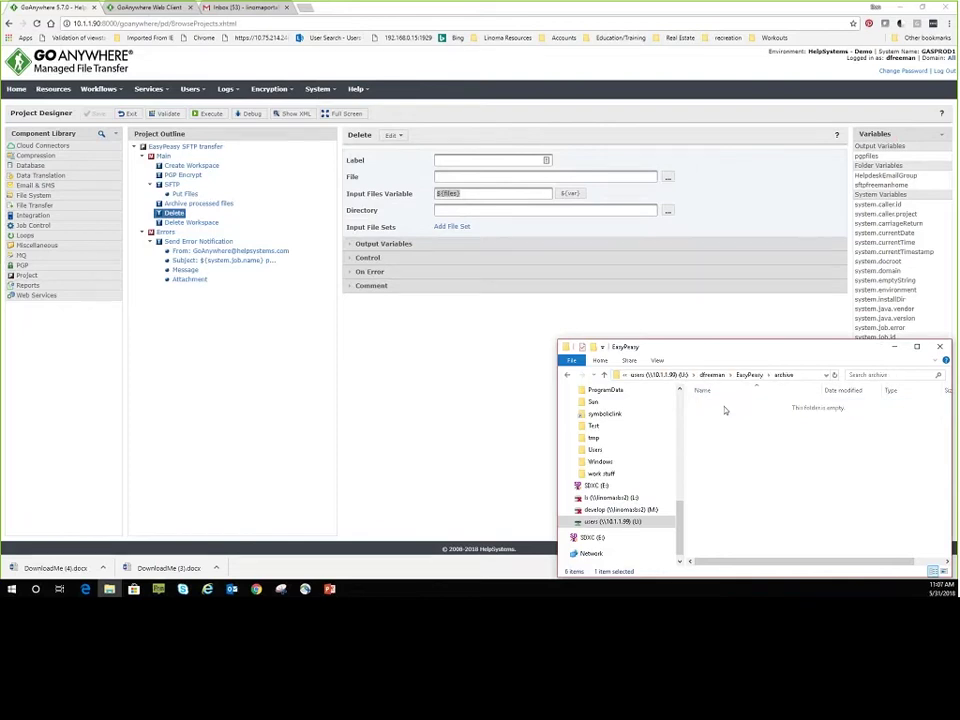
pyautogui.hotkey('alt', 'Up')
pyautogui.hotkey('alt', 'Up')
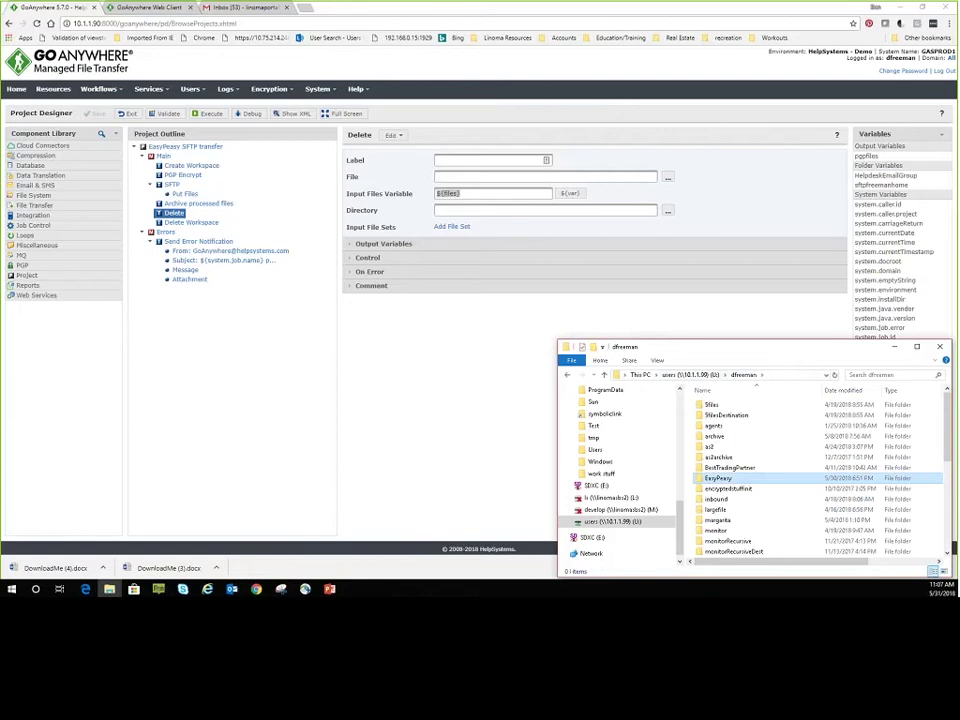
pyautogui.press('F2')
pyautogui.press('Escape')
pyautogui.doubleClick(722, 479)
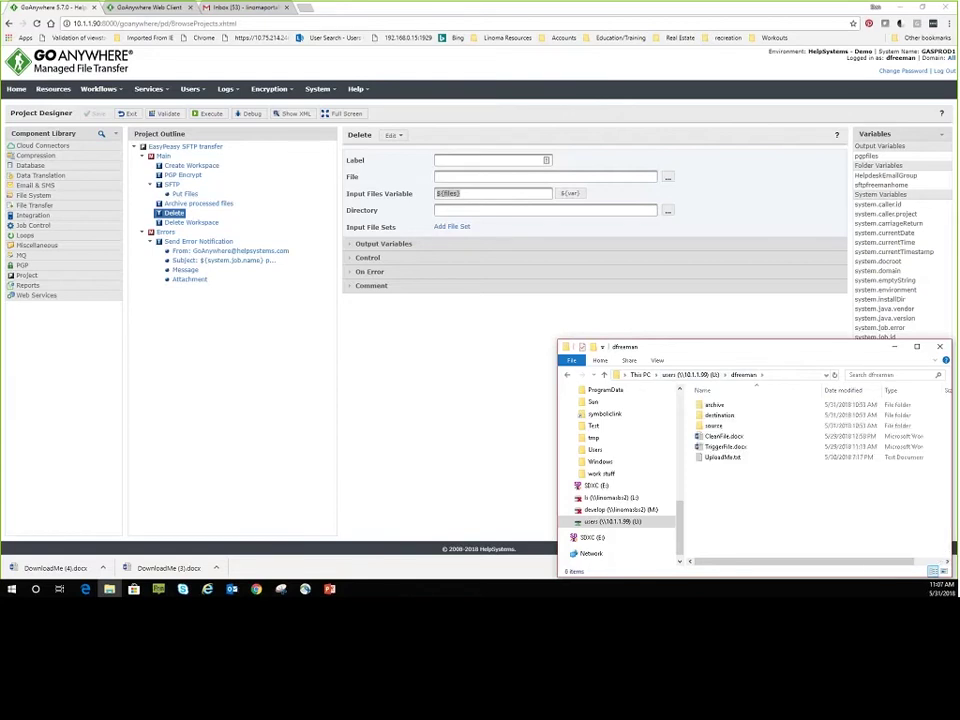
# Save the 'EasyPeasy PGP then SFTP put' monitor, confirming a new folder snapshot.
pyautogui.click(100, 137)
pyautogui.click(98, 137)
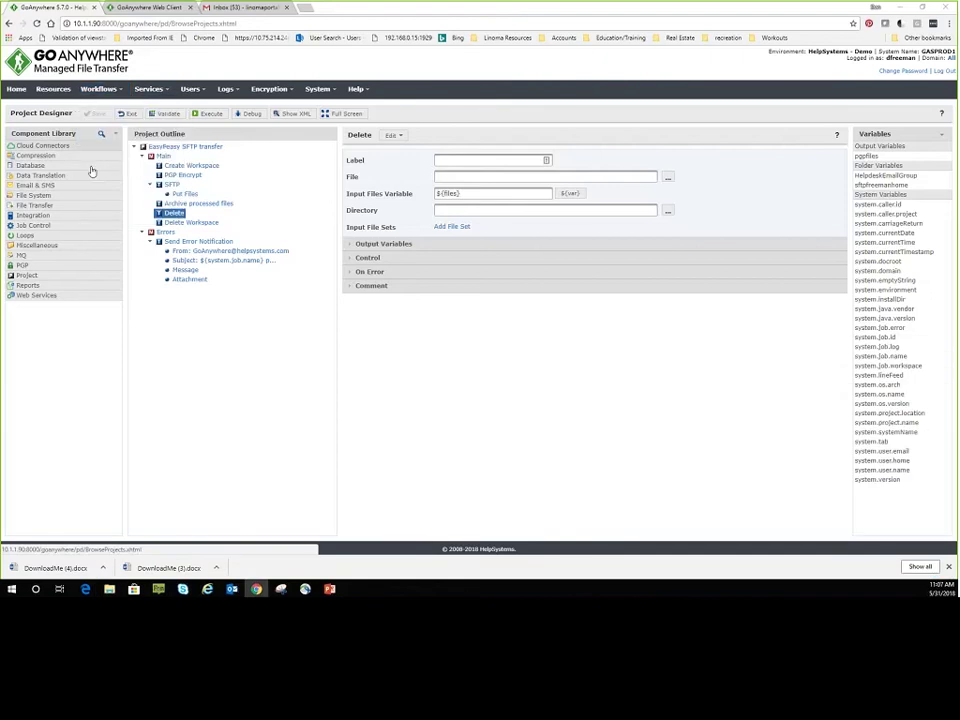
pyautogui.click(72, 170)
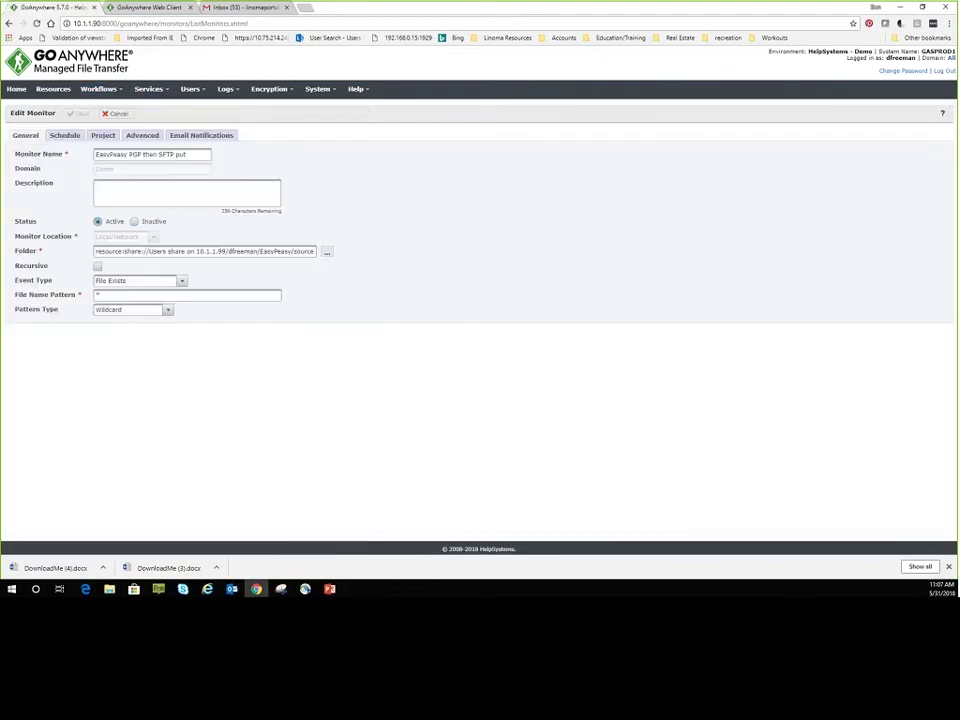
pyautogui.click(78, 113)
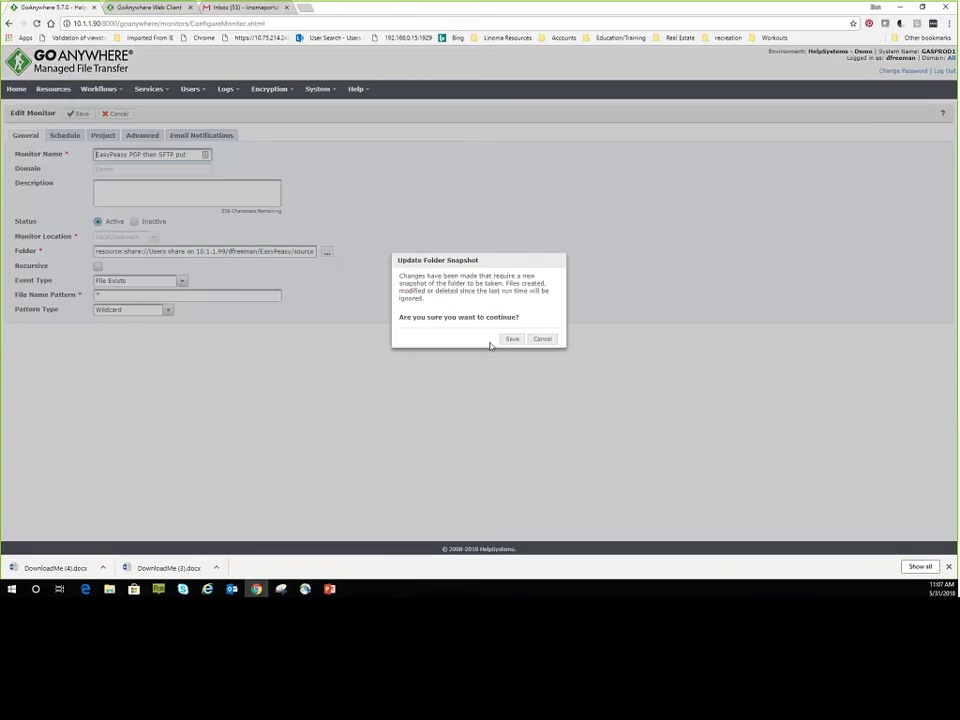
pyautogui.press('Return')
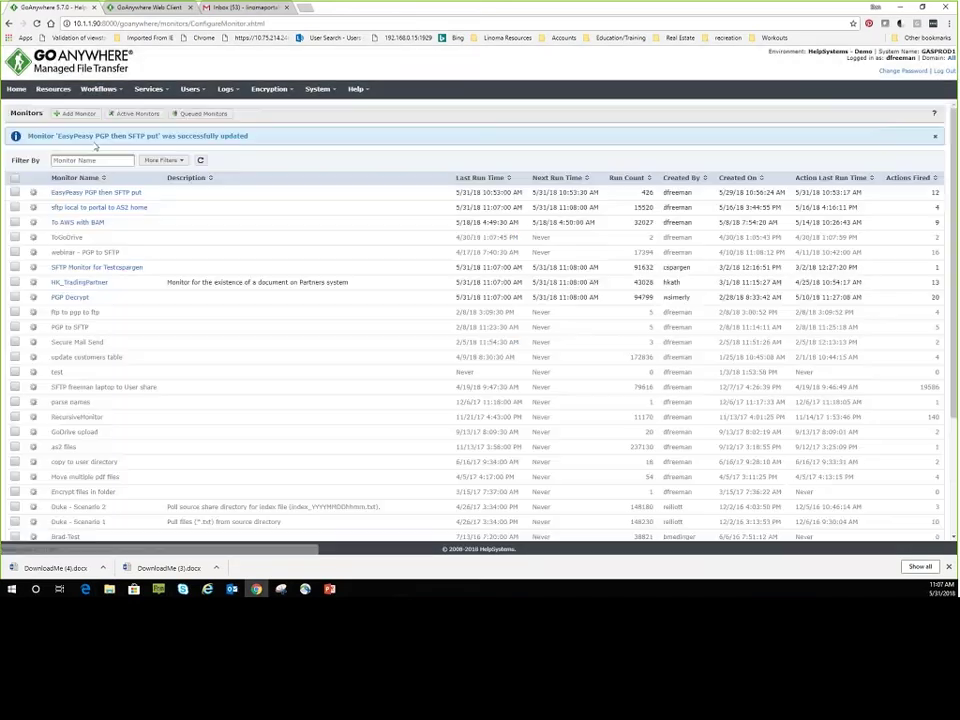
# Reopen the monitor to review its Advanced and Email Notifications settings.
pyautogui.click(90, 194)
pyautogui.click(142, 135)
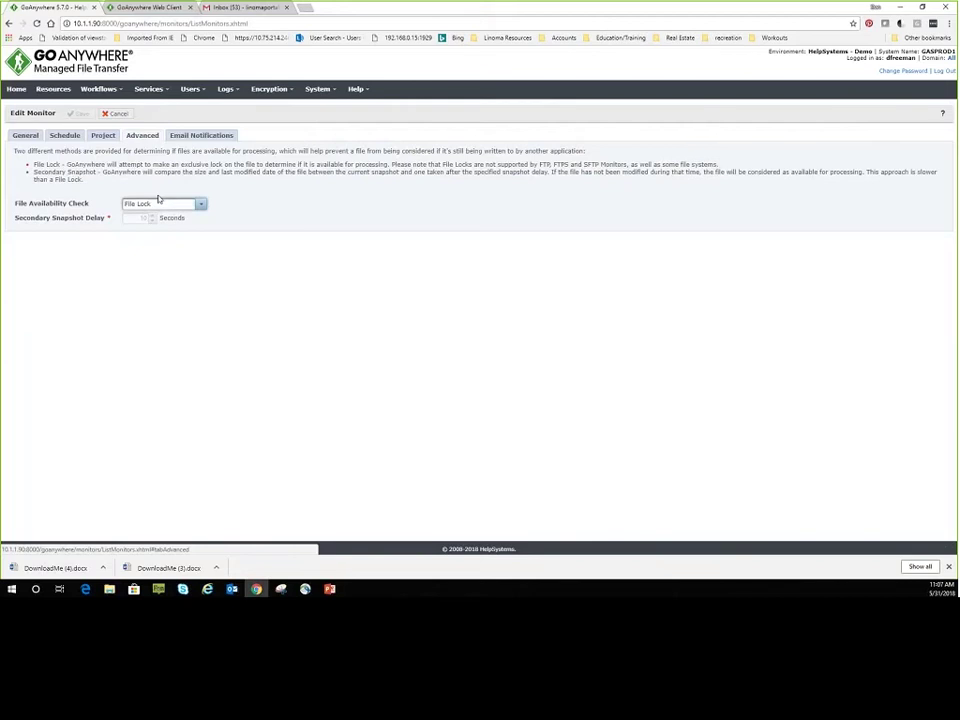
pyautogui.click(197, 136)
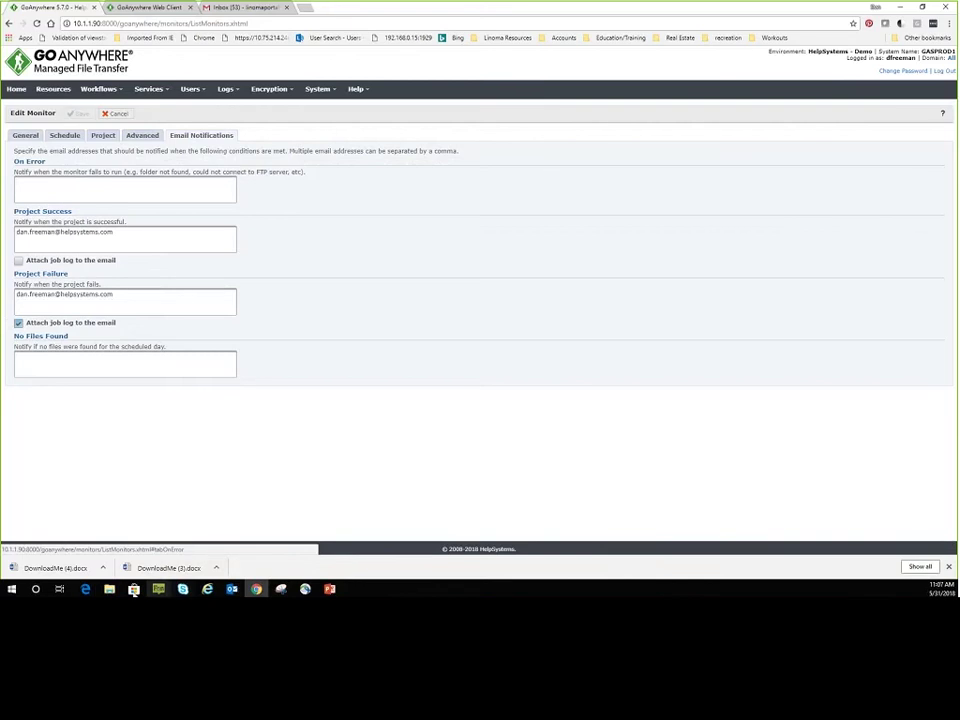
pyautogui.click(109, 589)
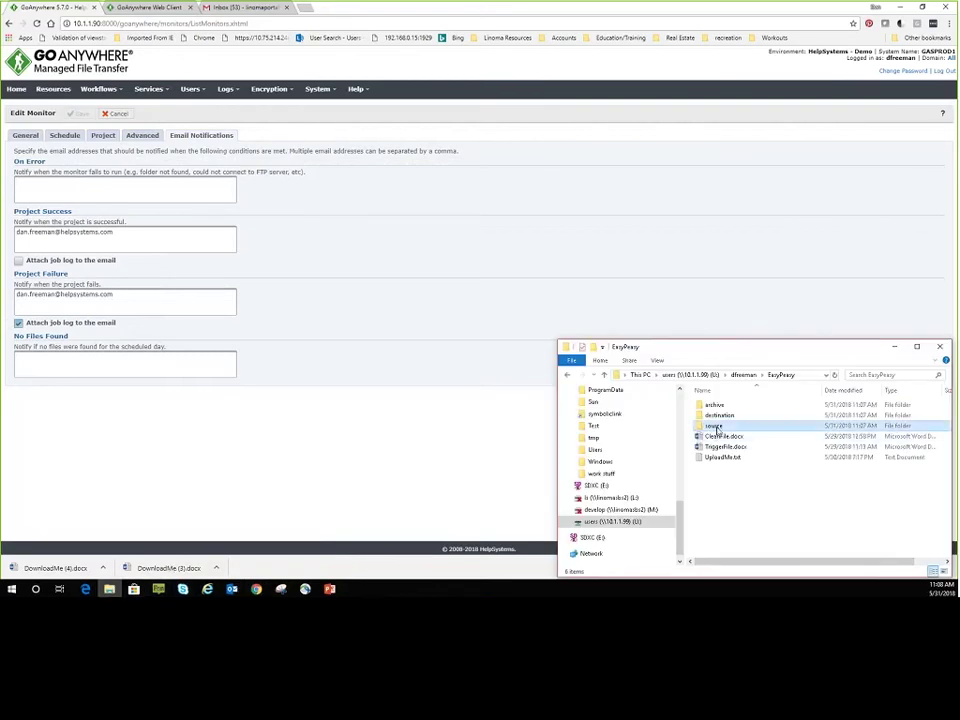
# Check that source is empty, destination holds three easy .pgp files, and archive holds easy1-3.txt.
pyautogui.doubleClick(714, 427)
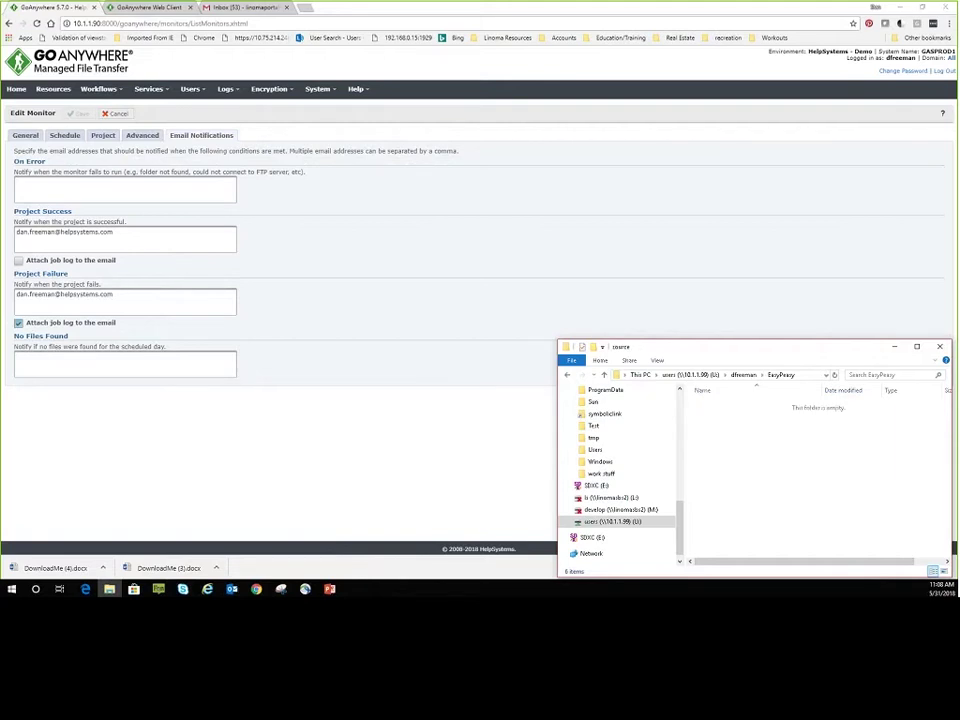
pyautogui.doubleClick(717, 419)
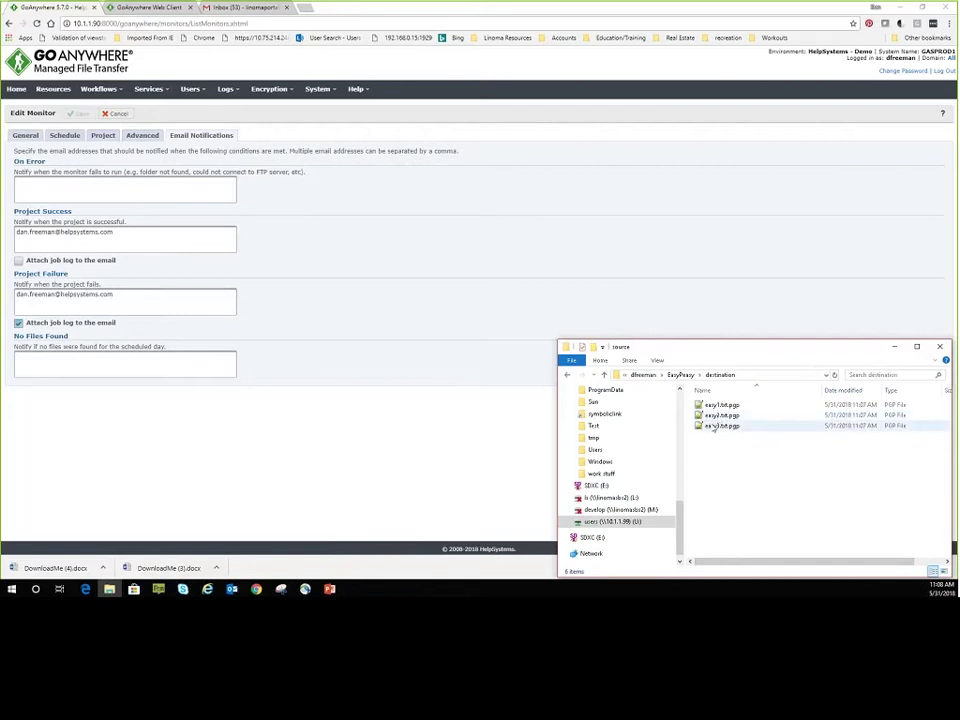
pyautogui.click(680, 374)
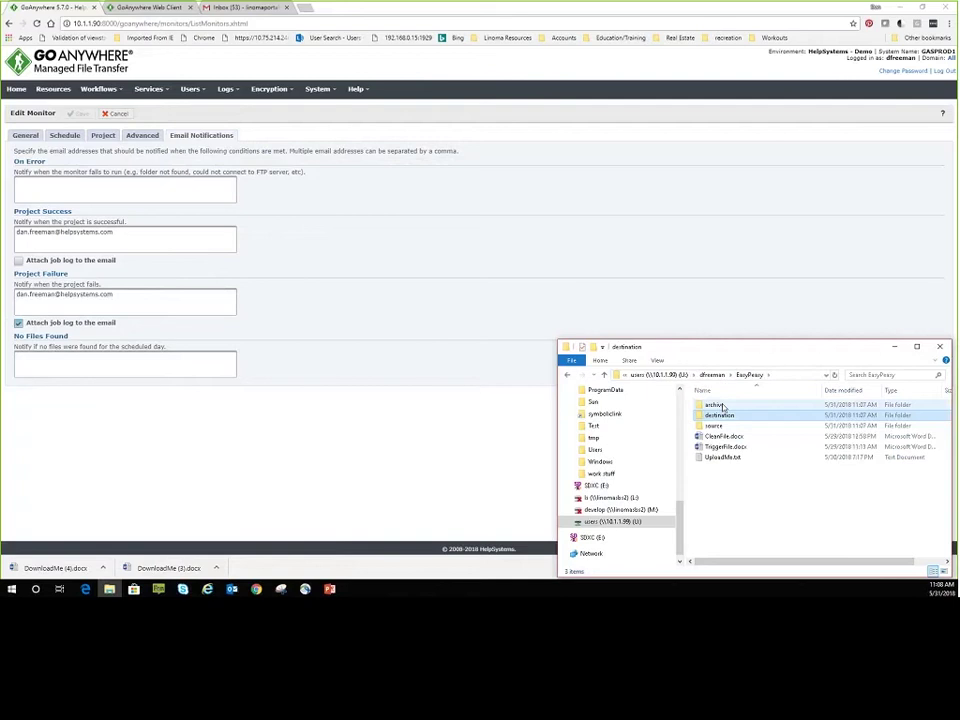
pyautogui.doubleClick(715, 426)
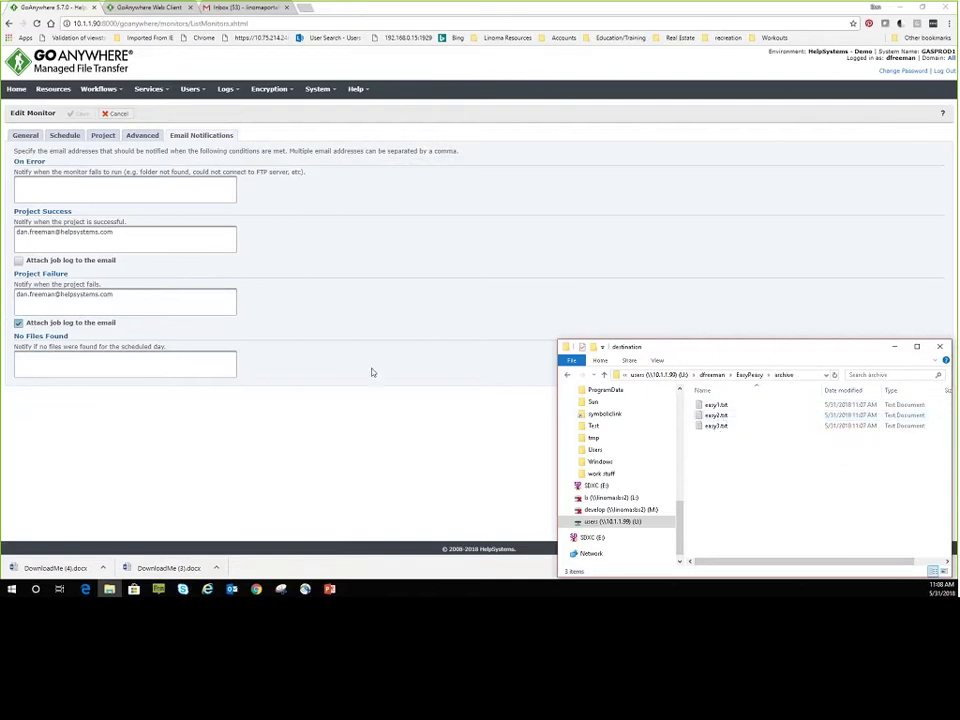
pyautogui.click(120, 90)
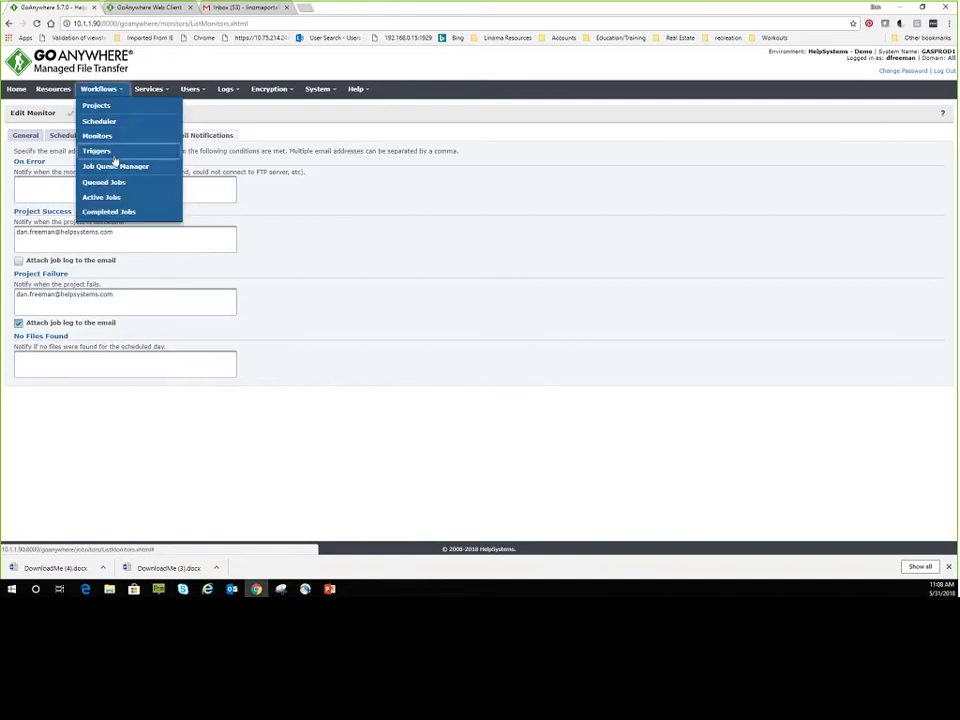
# Open Workflows > Triggers and scroll to the EasyPeasy trigger under Upload Successful.
pyautogui.click(113, 153)
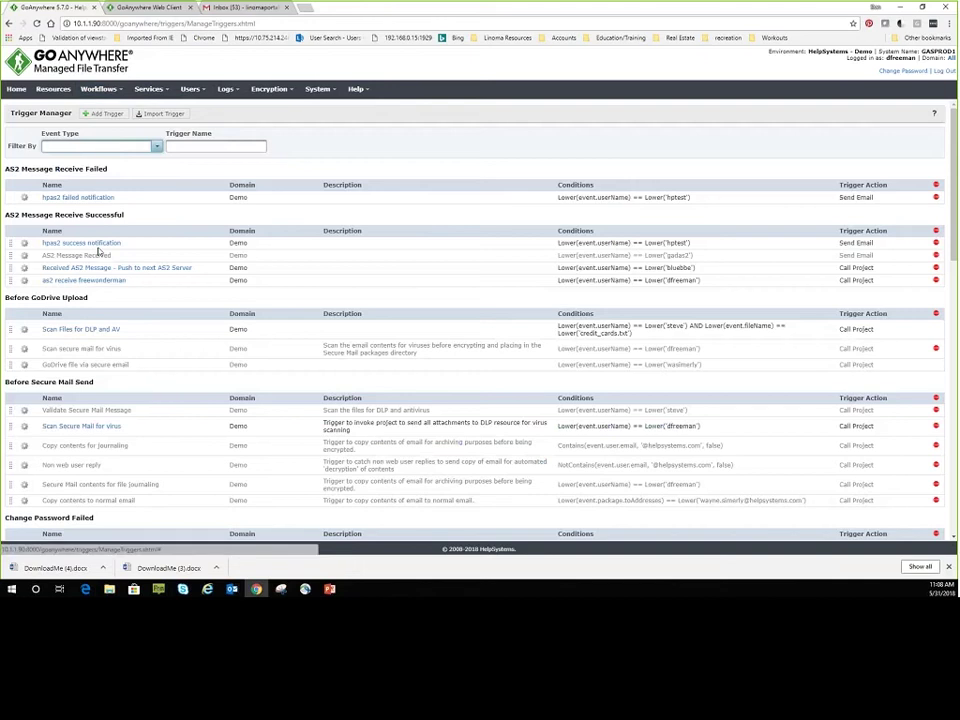
pyautogui.scroll(-2, 95, 300)
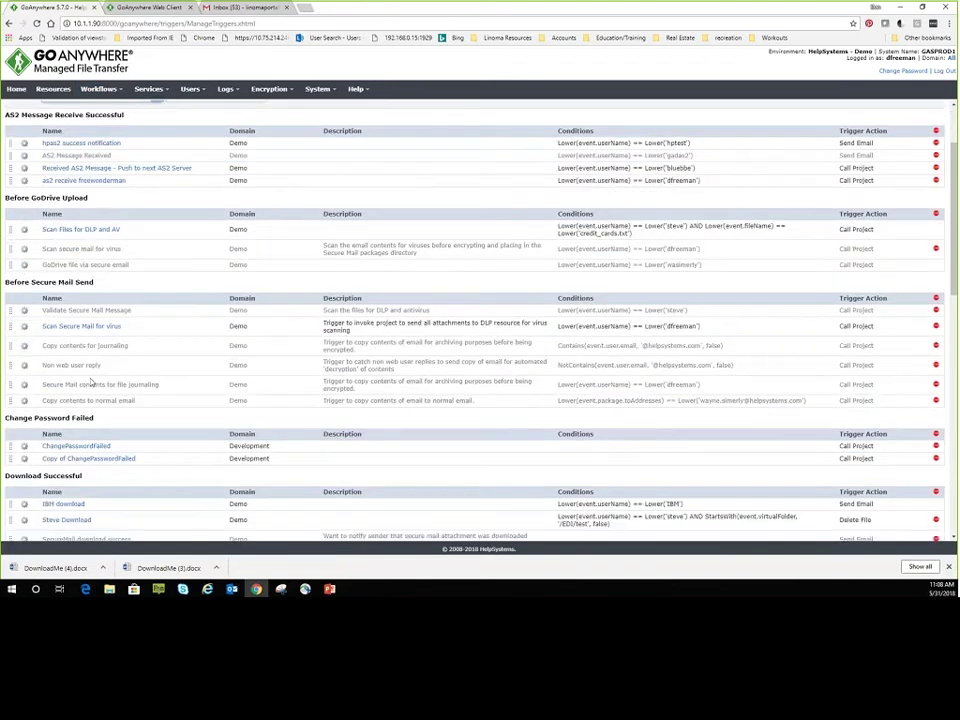
pyautogui.scroll(-4, 100, 375)
pyautogui.scroll(-5, 112, 370)
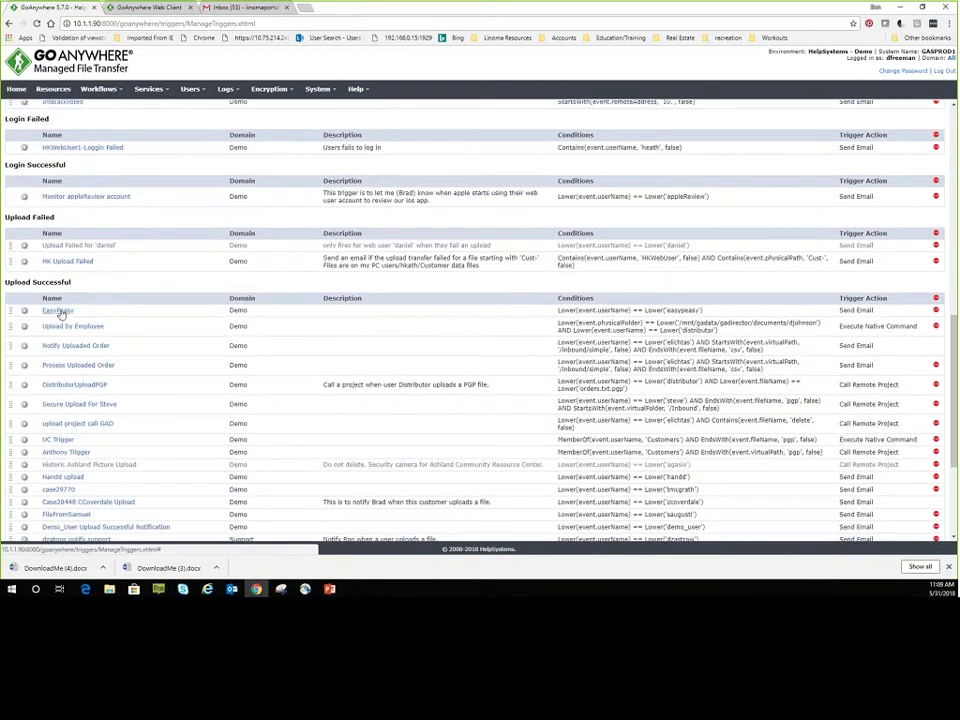
# Open the EasyPeasy upload trigger and review its easypeasy condition.
pyautogui.click(60, 311)
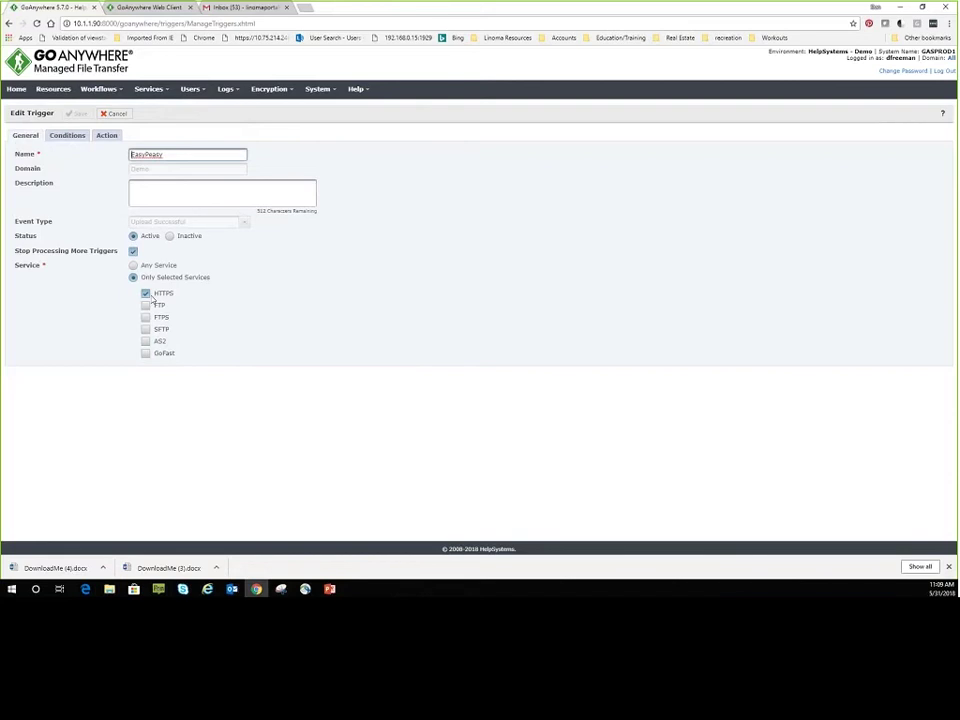
pyautogui.click(67, 135)
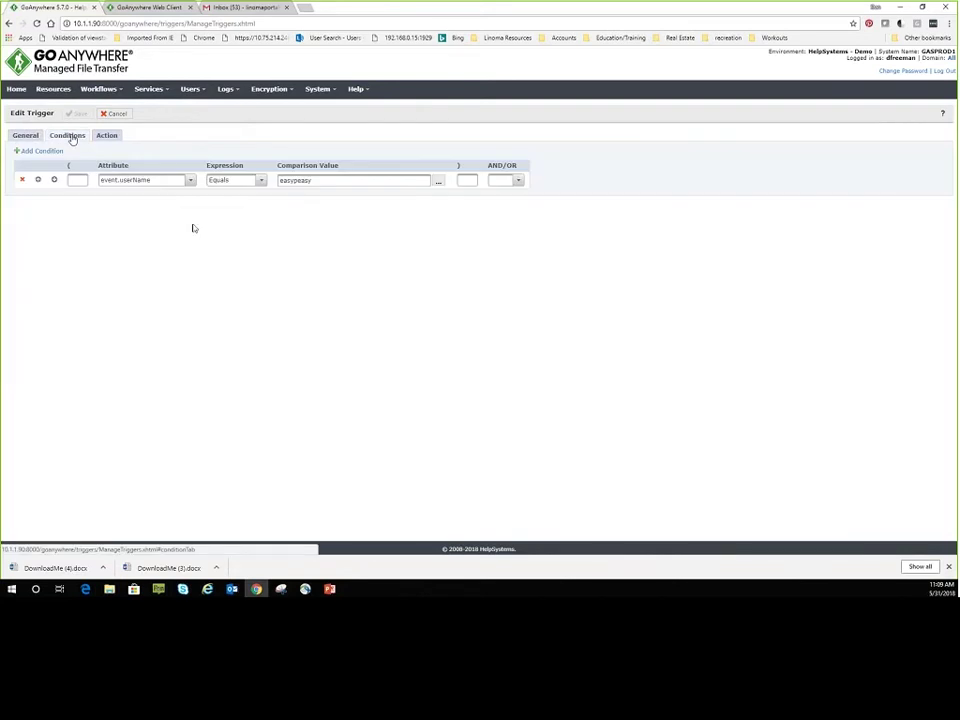
pyautogui.press('Tab')
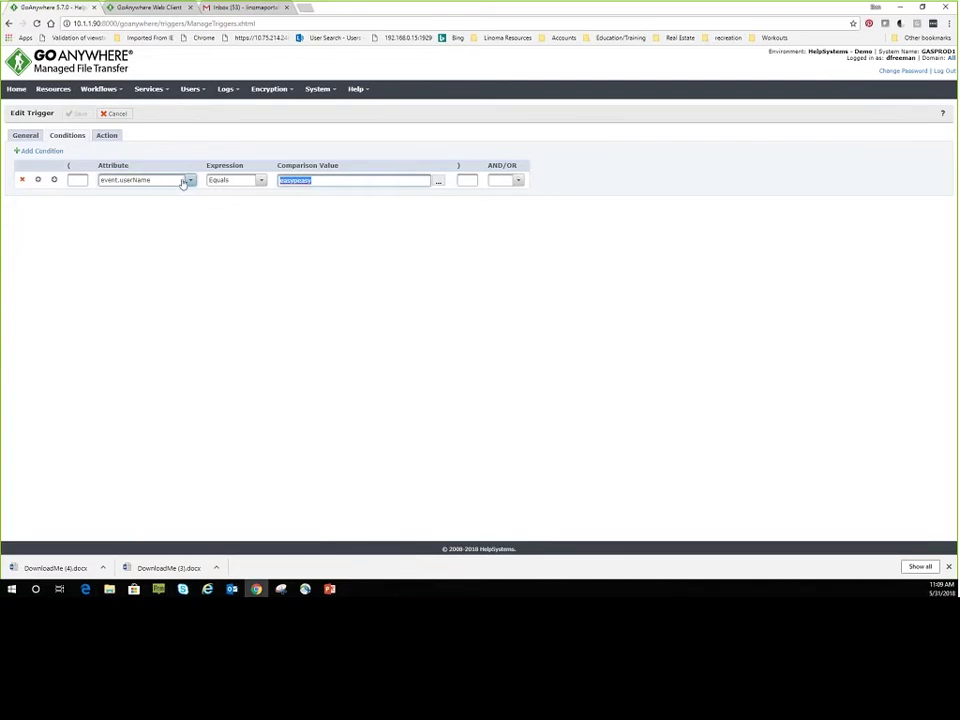
# Keep Send Email as the action and highlight the ${event.userName} subject and ${event.physicalPath} attachment.
pyautogui.click(107, 136)
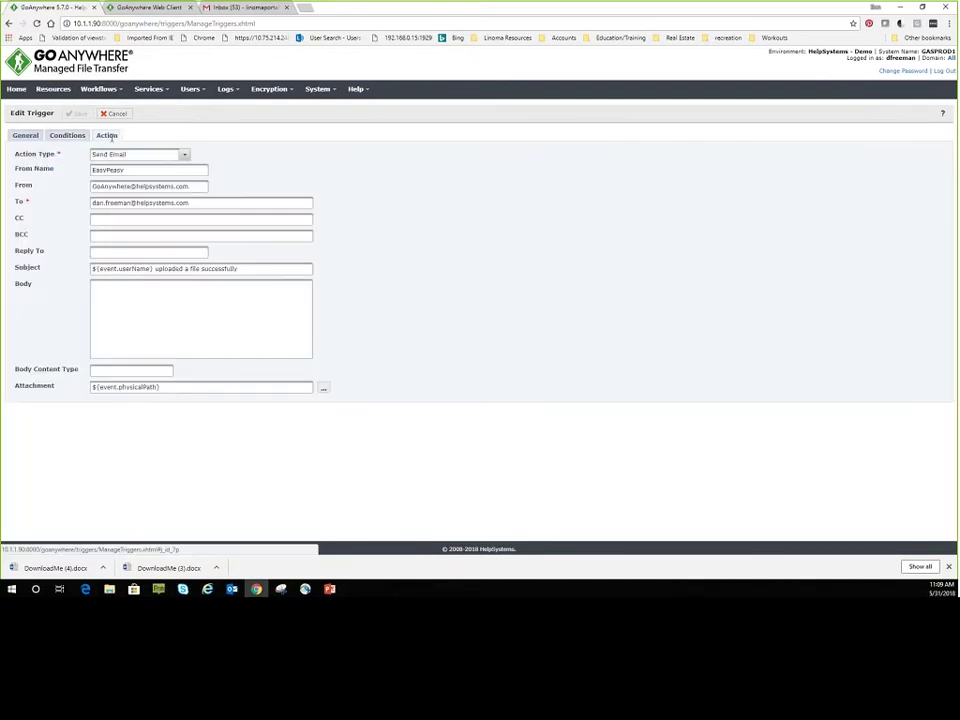
pyautogui.click(184, 154)
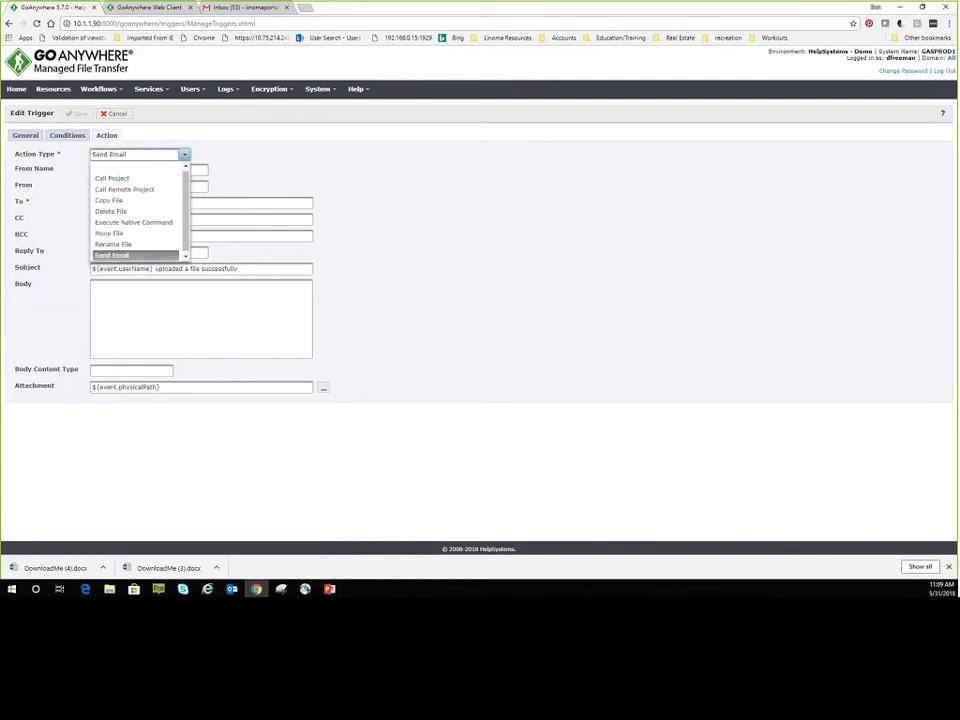
pyautogui.click(124, 255)
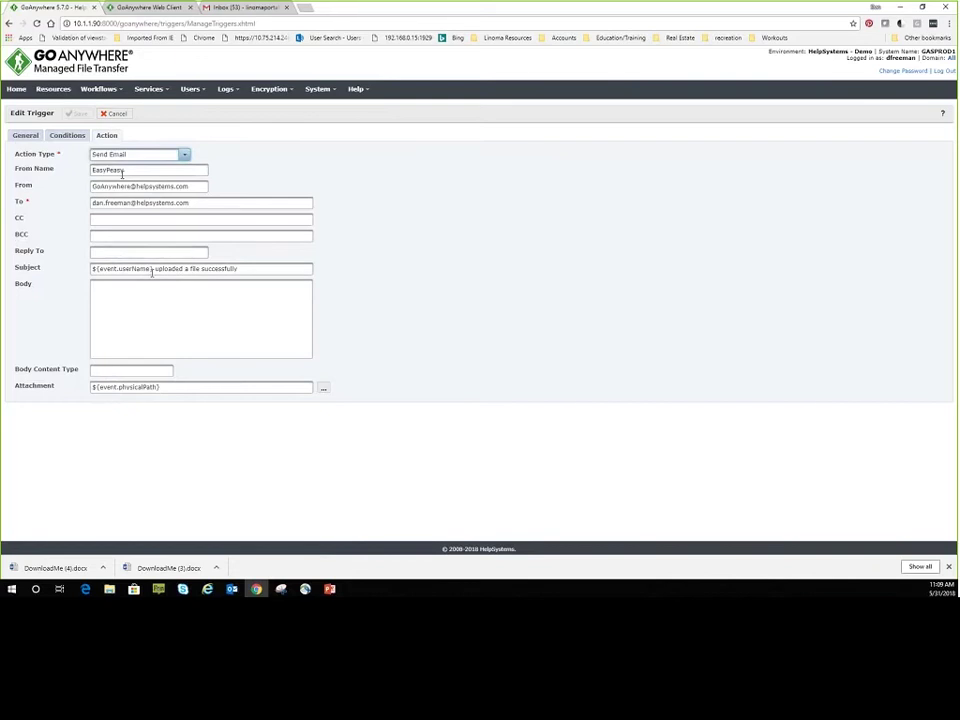
pyautogui.moveTo(153, 268); pyautogui.dragTo(92, 269)
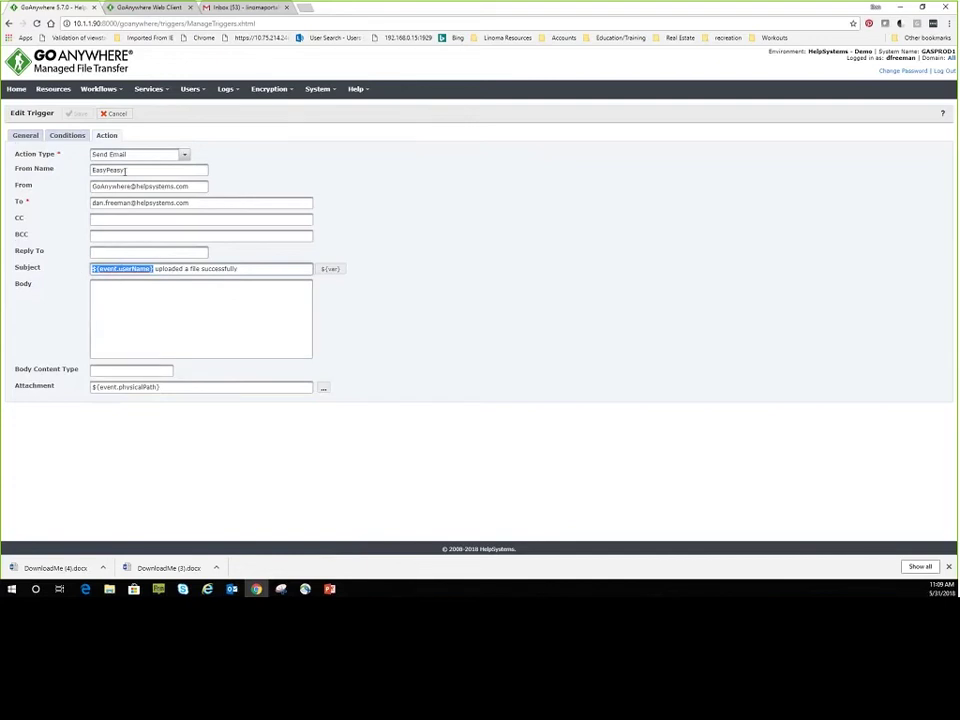
pyautogui.moveTo(160, 387); pyautogui.dragTo(90, 386)
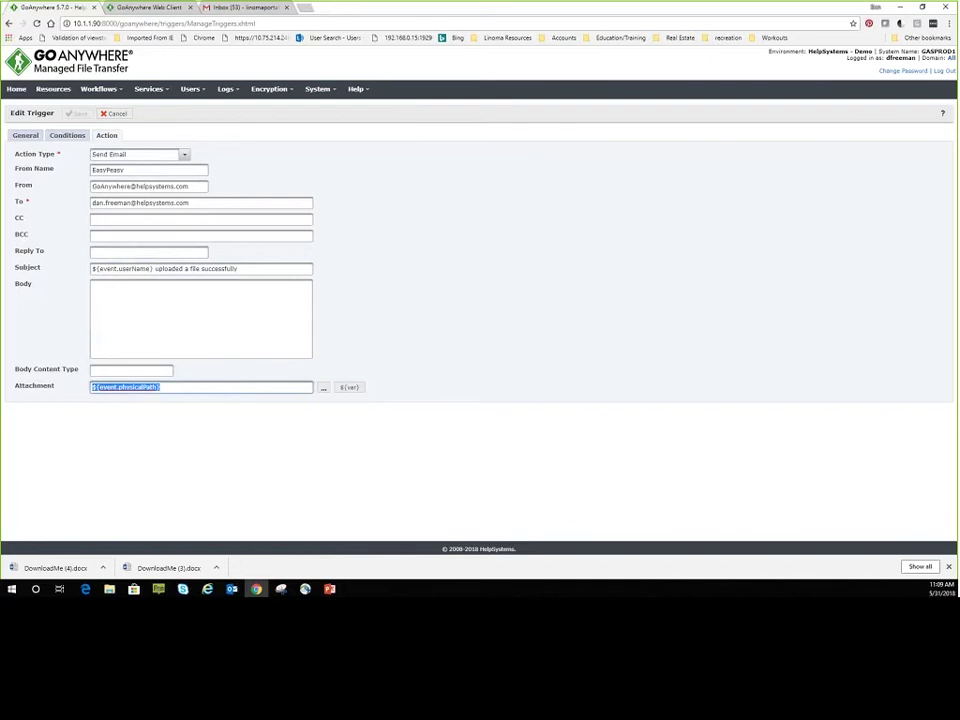
pyautogui.click(232, 589)
# Read the EasyPeasy upload notification with UploadMe 2.txt attached, then return to the slideshow.
pyautogui.click(196, 172)
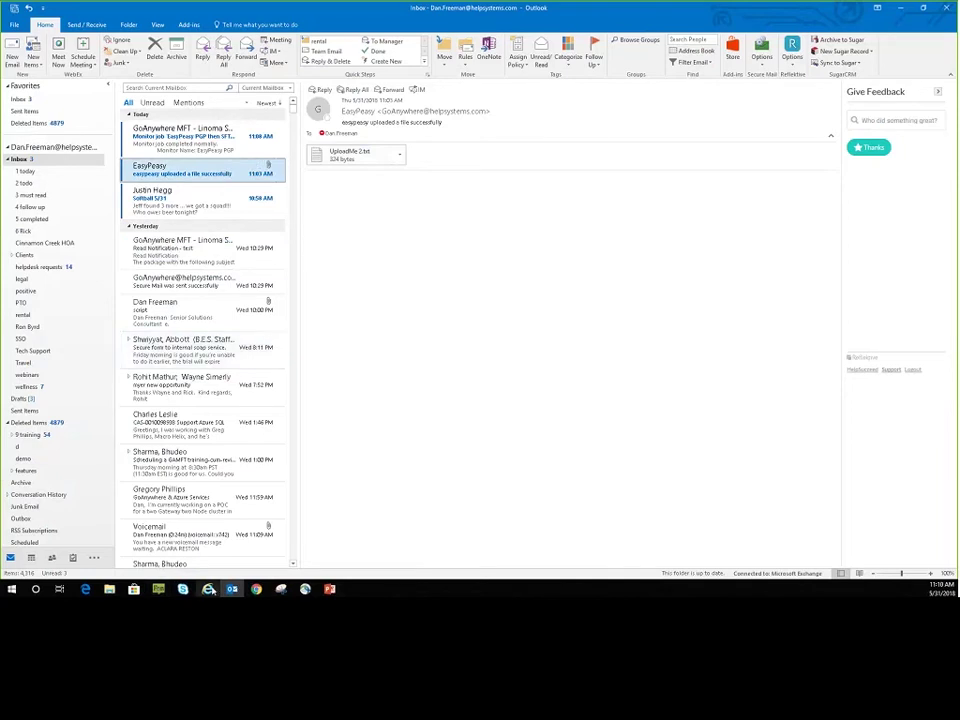
pyautogui.click(256, 589)
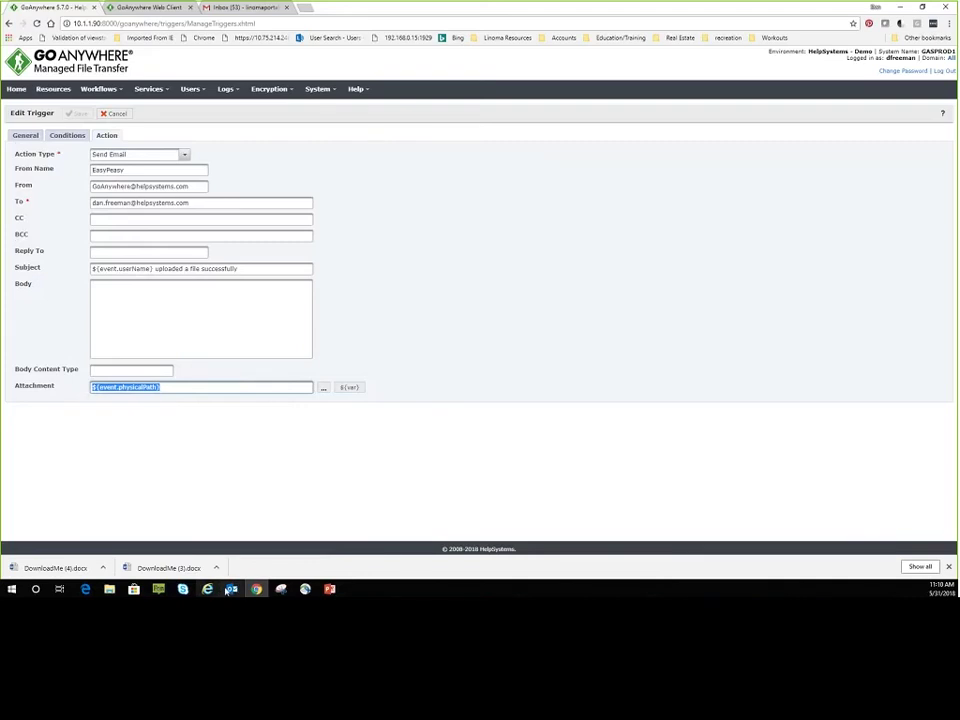
pyautogui.click(232, 590)
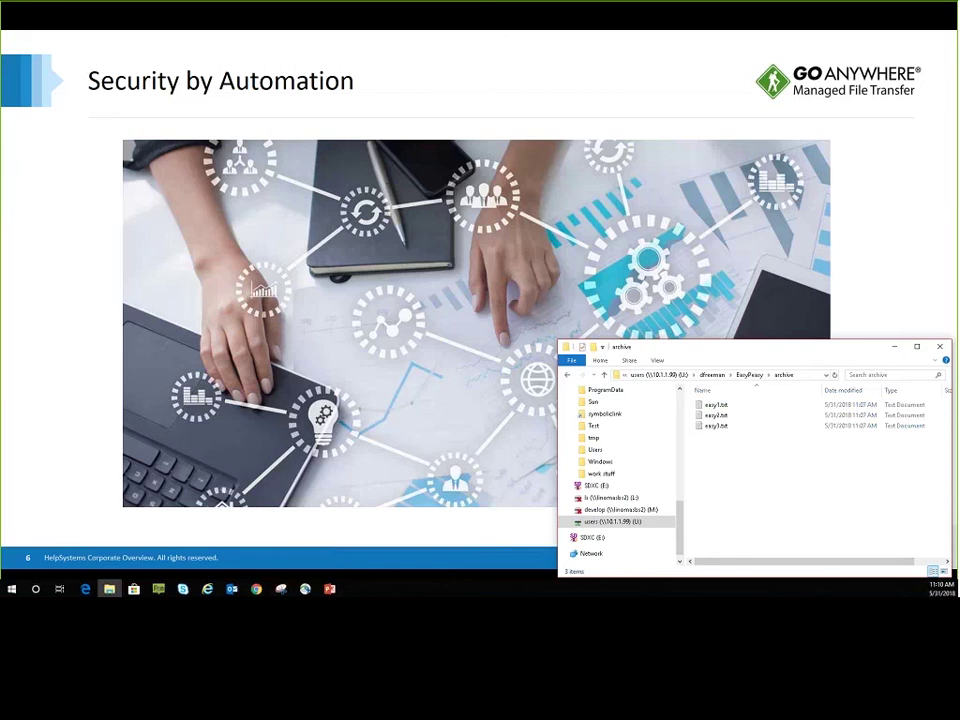
# Minimize the Explorer archive window so the Security by Automation slide fills the screen.
pyautogui.click(893, 347)
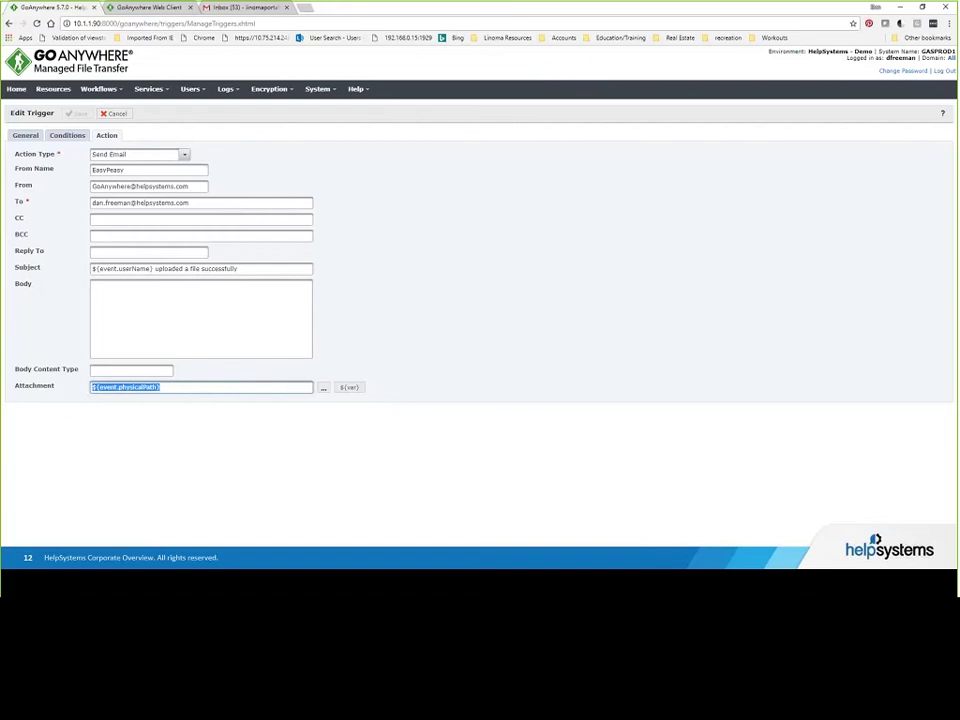
pyautogui.press('Right')
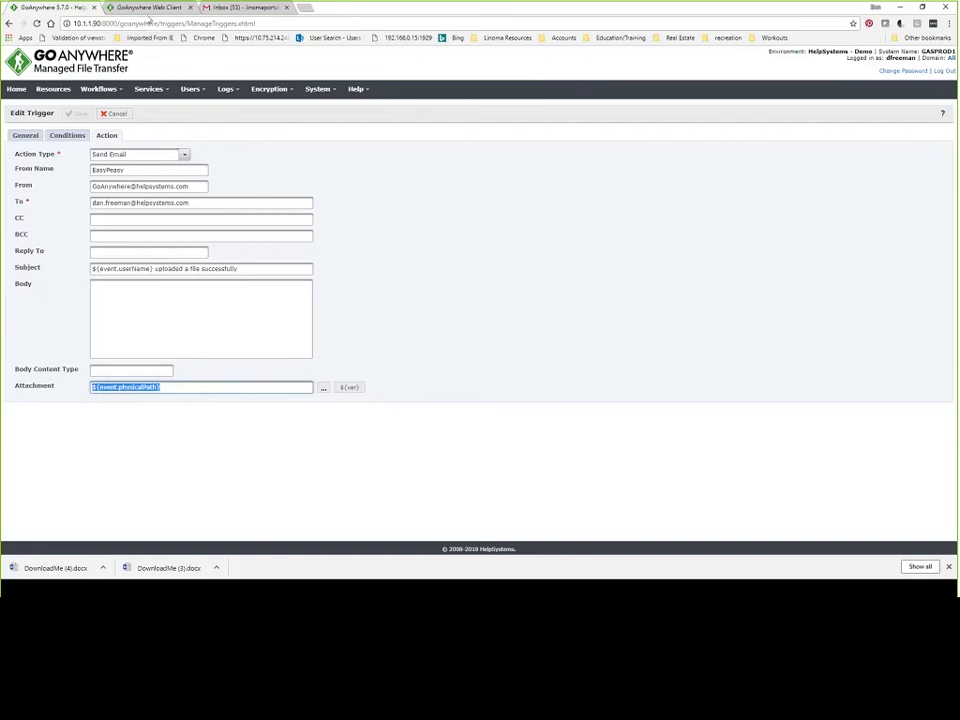
# Log in to the Web Client's Secure Mail area with the demo user's name and password.
pyautogui.click(148, 9)
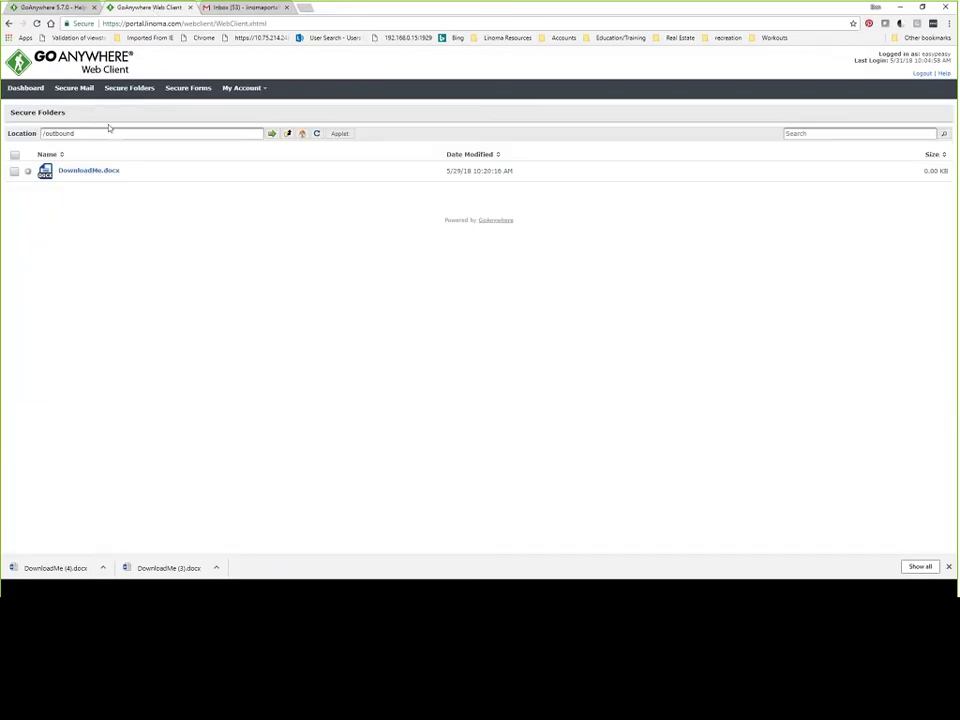
pyautogui.click(75, 92)
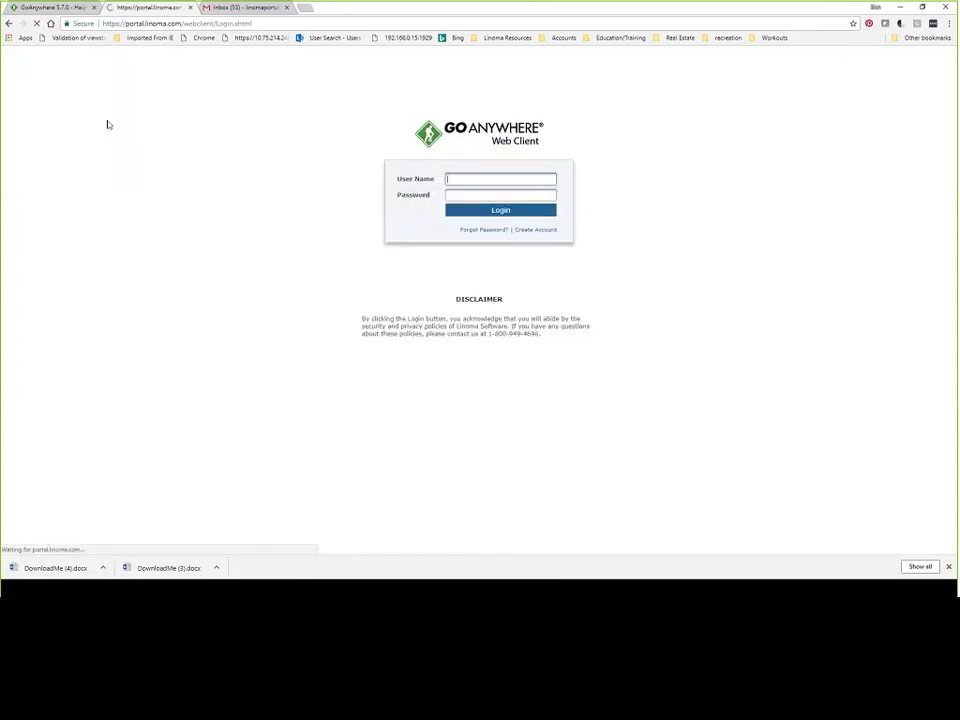
pyautogui.write('easypeasy')
pyautogui.press('Tab')
pyautogui.write('••••••••')
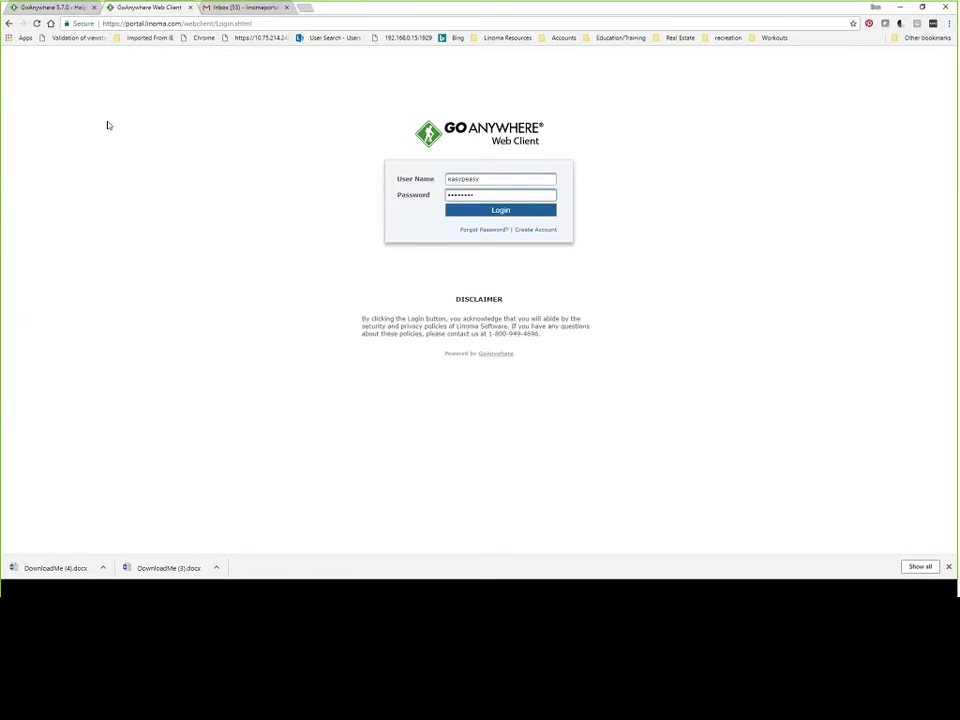
pyautogui.press('Return')
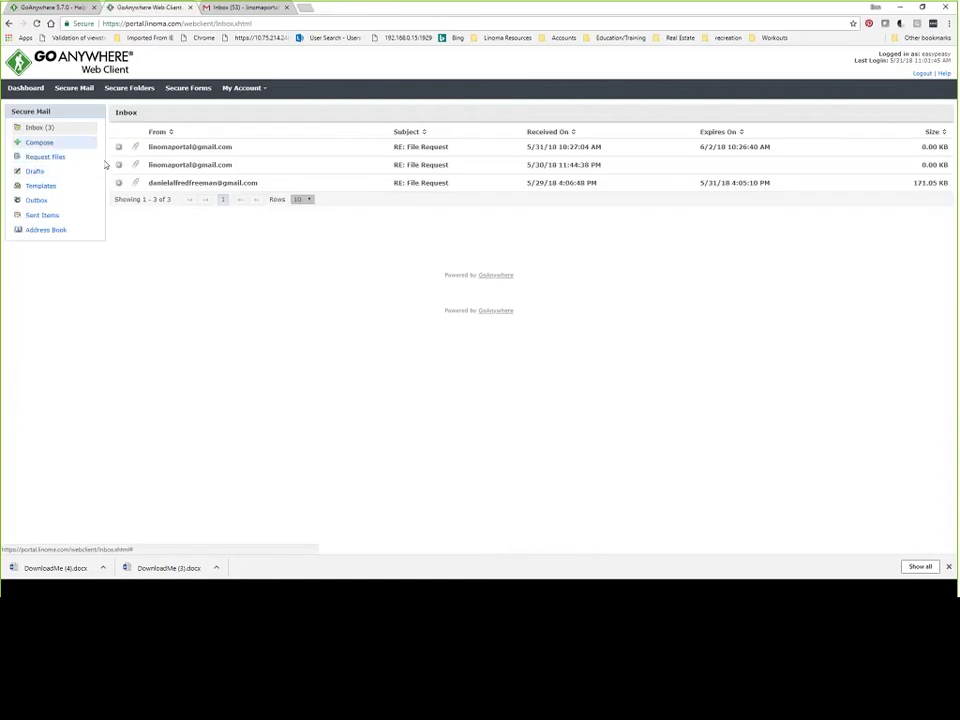
# Send a secure mail to the Gmail address with message 'test' and Read Receipt enabled.
pyautogui.click(42, 144)
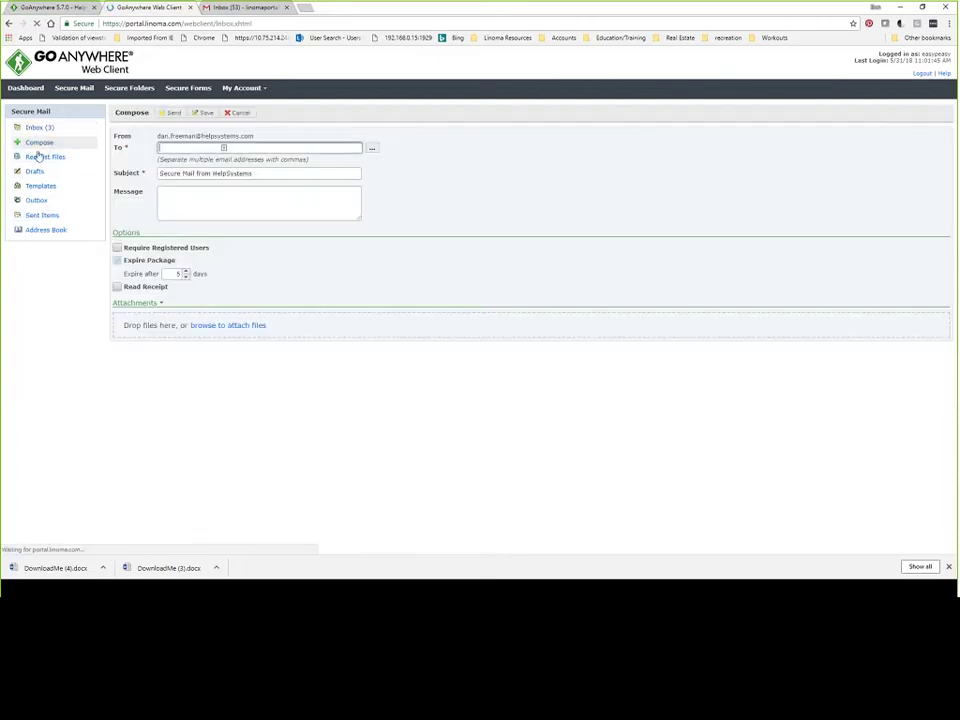
pyautogui.write('linoma')
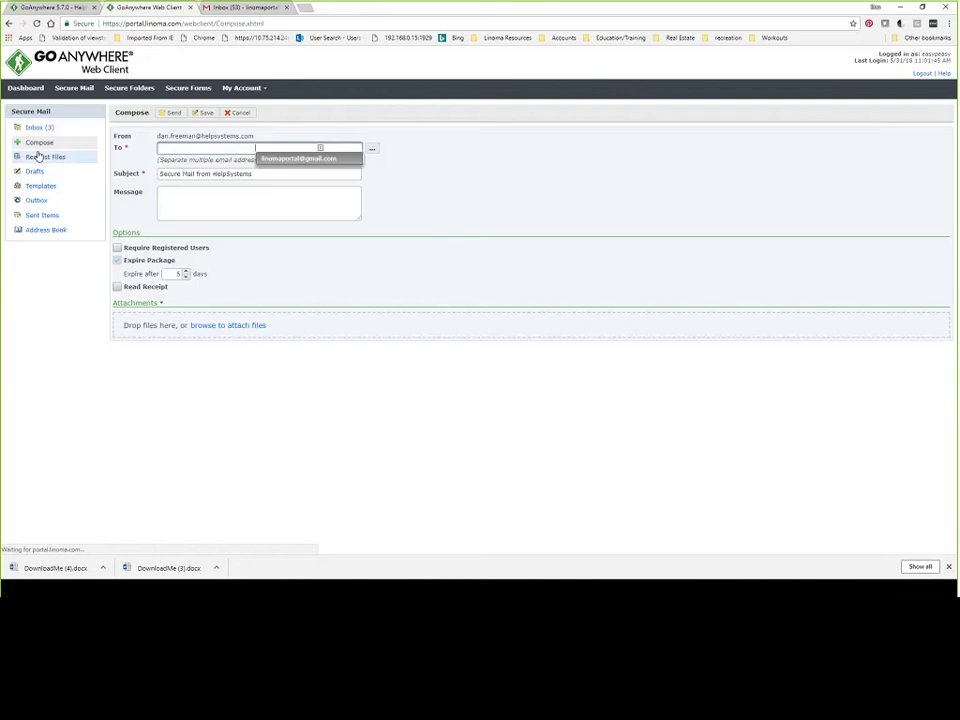
pyautogui.press('Return')
pyautogui.press('Tab')
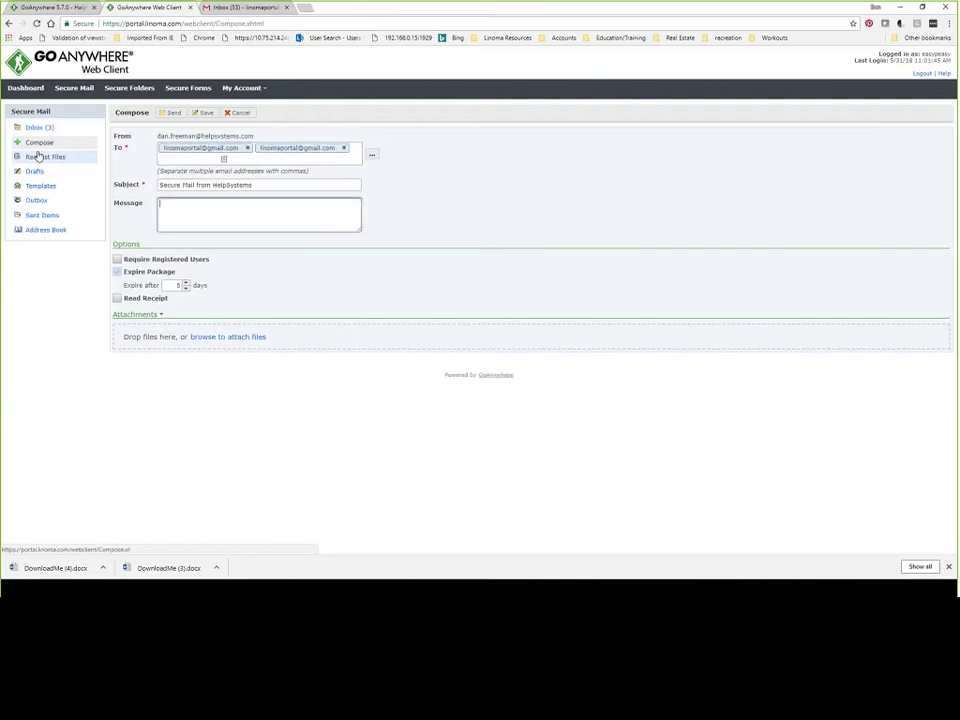
pyautogui.write('test')
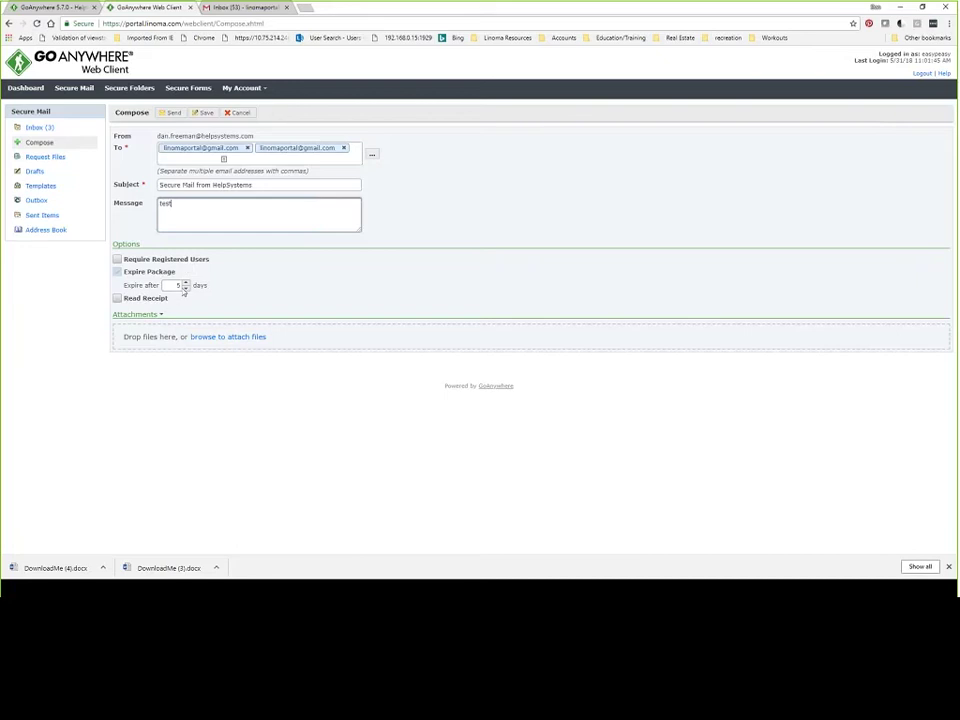
pyautogui.click(117, 298)
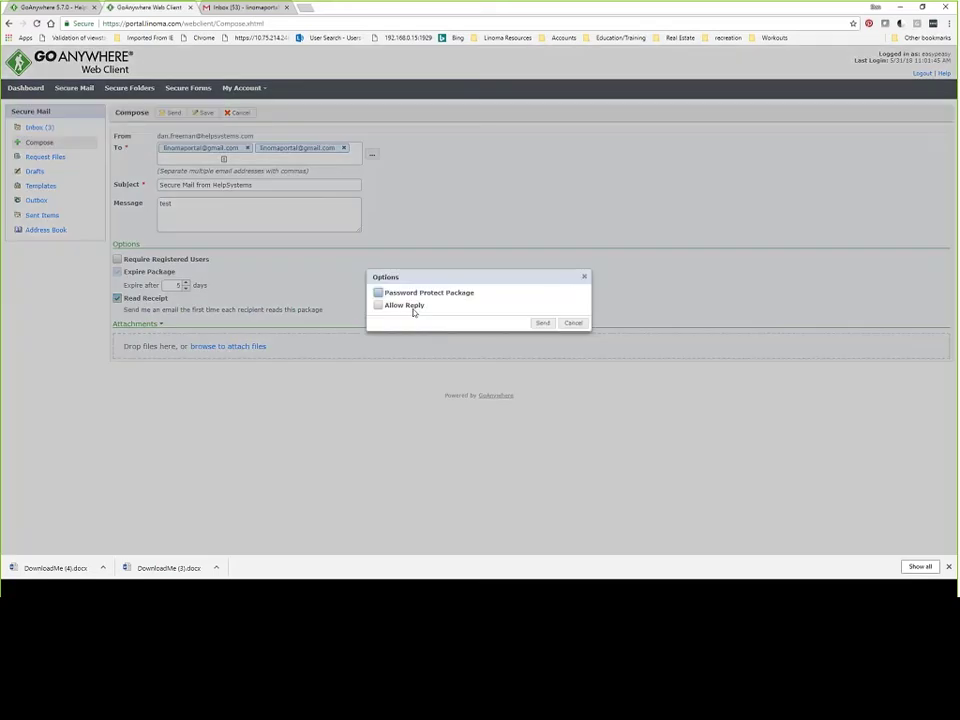
pyautogui.click(545, 327)
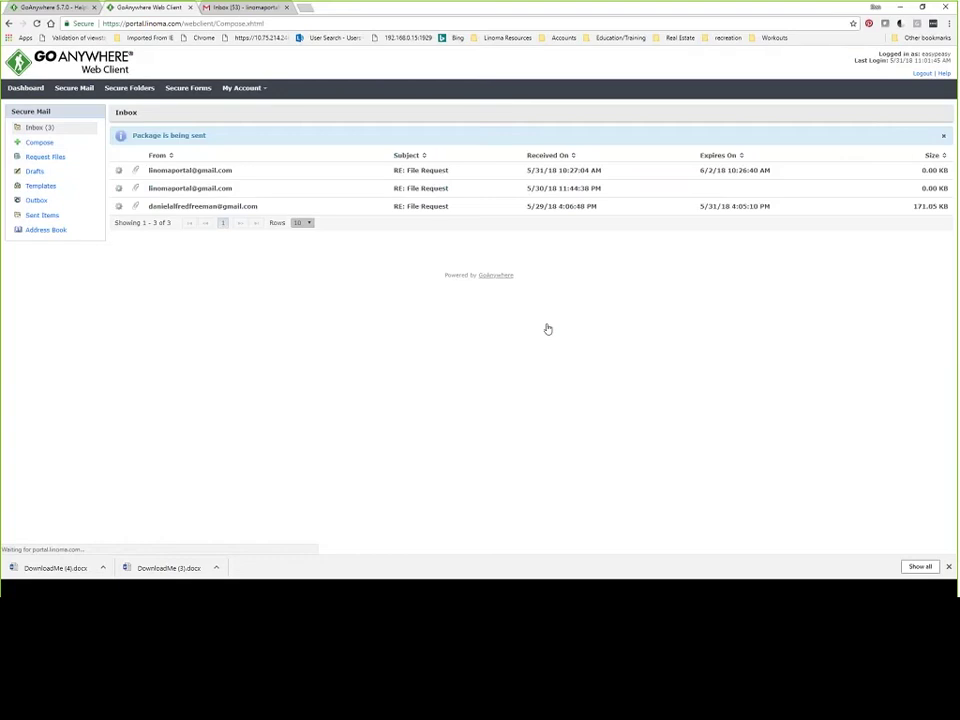
pyautogui.click(238, 12)
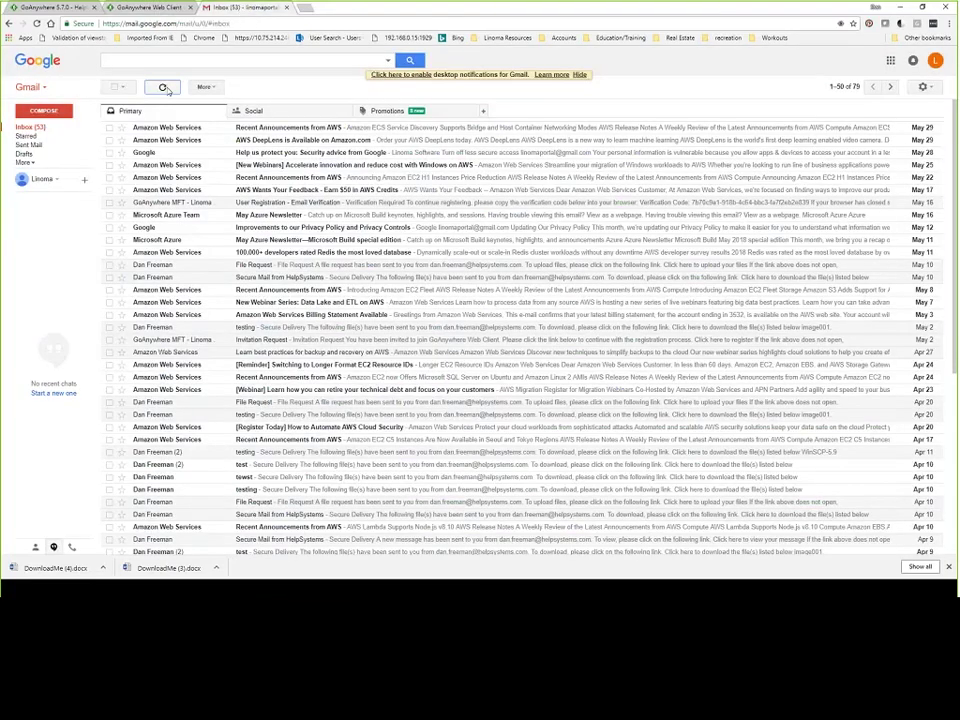
# Refresh Gmail until the Secure Mail from HelpSystems message arrives, then open it.
pyautogui.click(162, 92)
pyautogui.click(162, 89)
pyautogui.click(170, 91)
pyautogui.click(157, 129)
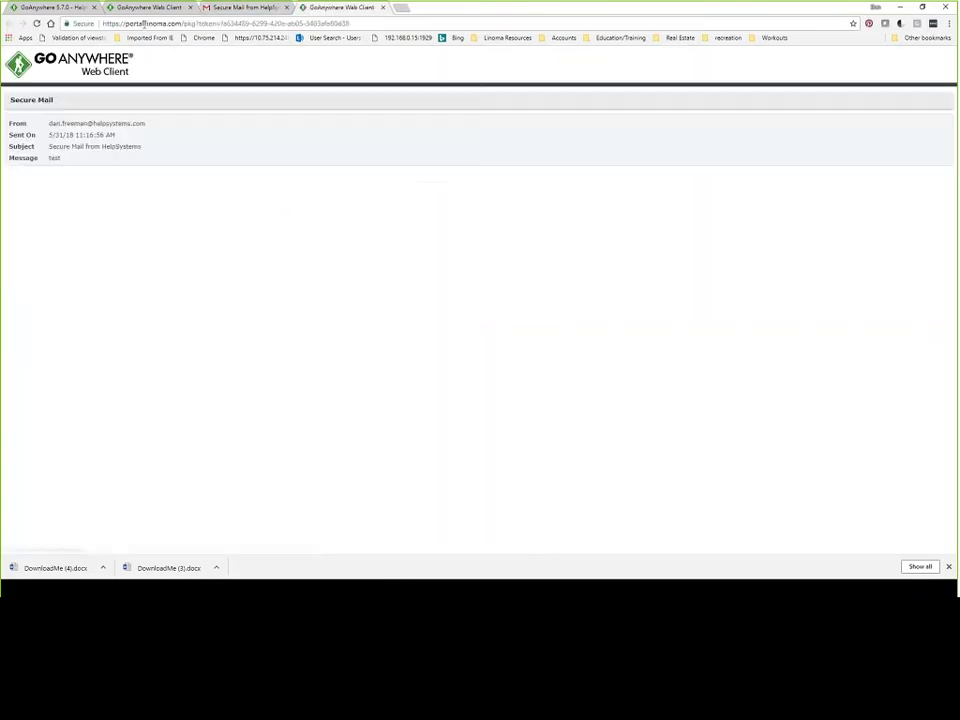
# Select the package token in the page address, then switch to the Outlook inbox.
pyautogui.moveTo(216, 23); pyautogui.dragTo(350, 23)
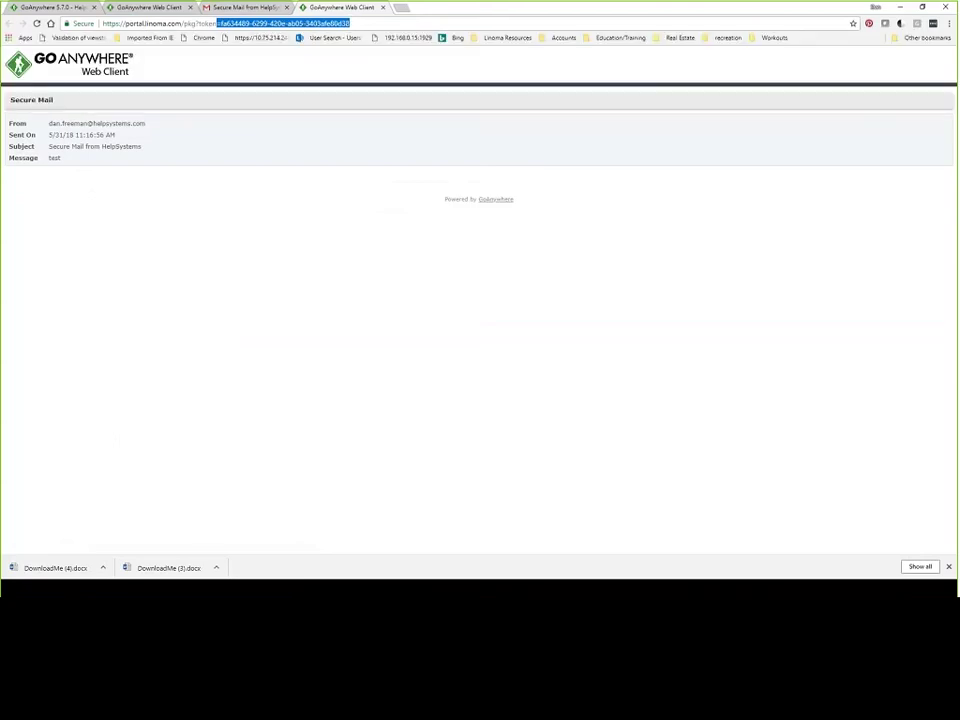
pyautogui.hotkey('alt', 'Tab')
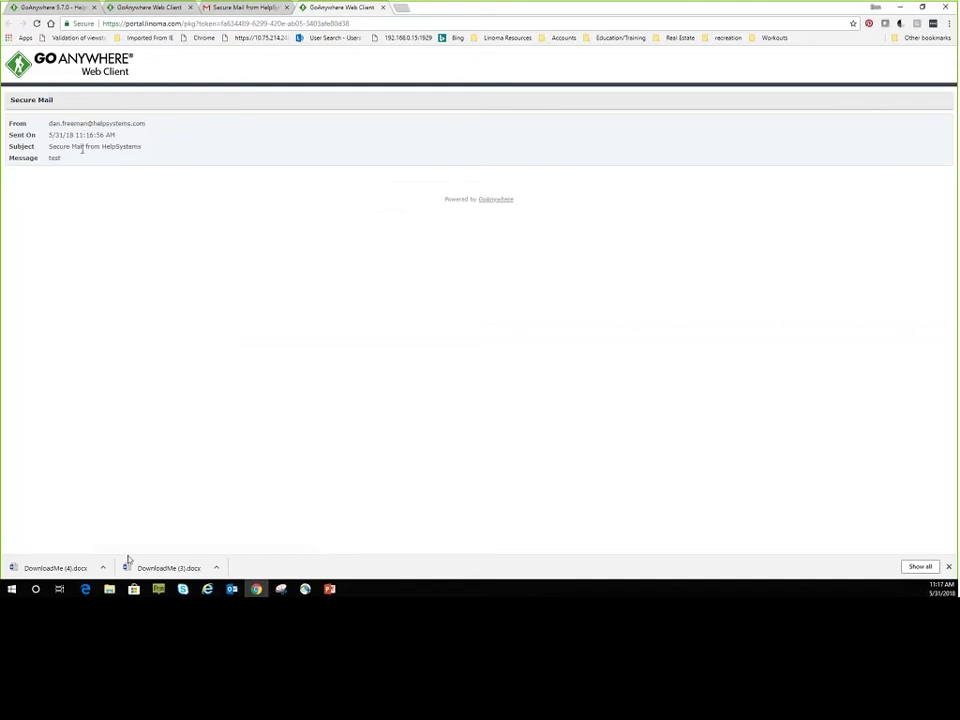
pyautogui.hotkey('alt', 'Tab')
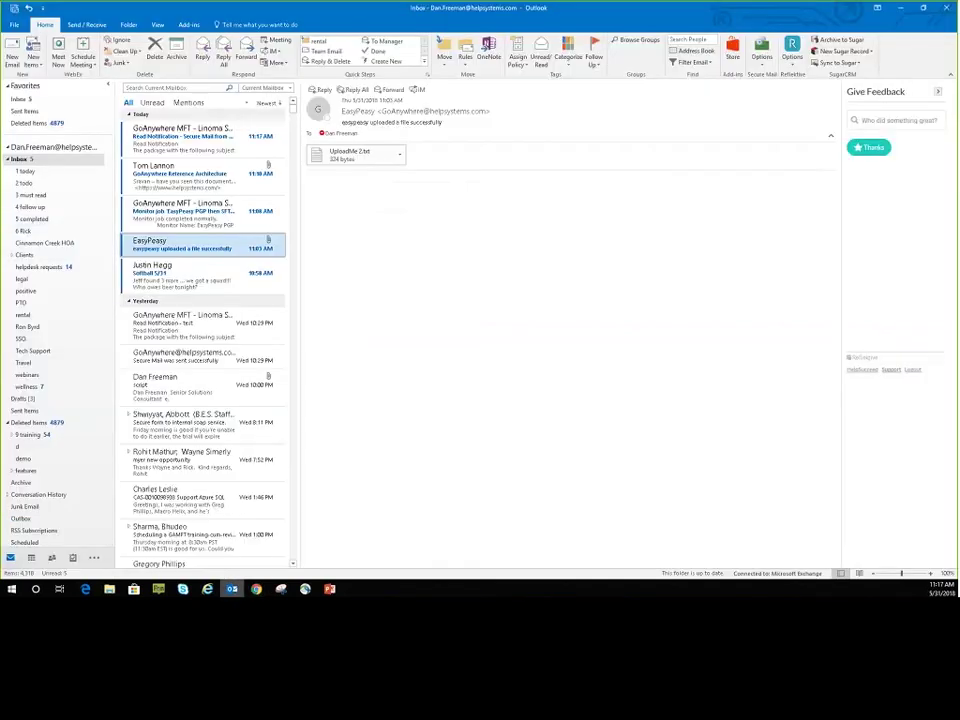
# Start a new Outlook email, move its window aside, and open the GoAnywhere Secure Mail Options.
pyautogui.click(12, 56)
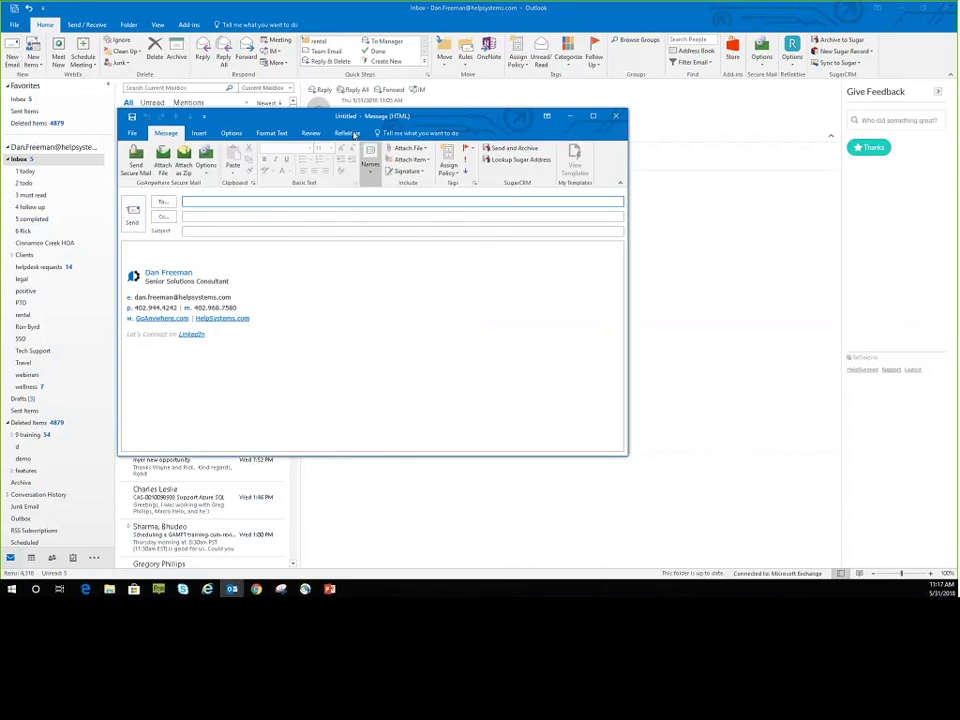
pyautogui.moveTo(309, 114); pyautogui.dragTo(415, 140)
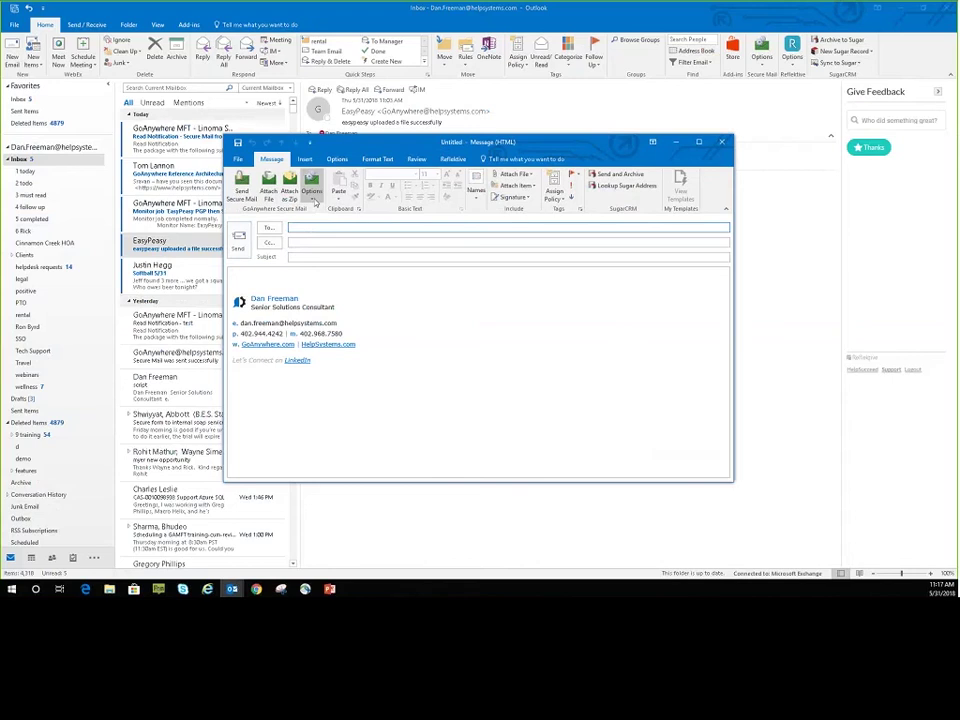
pyautogui.click(313, 196)
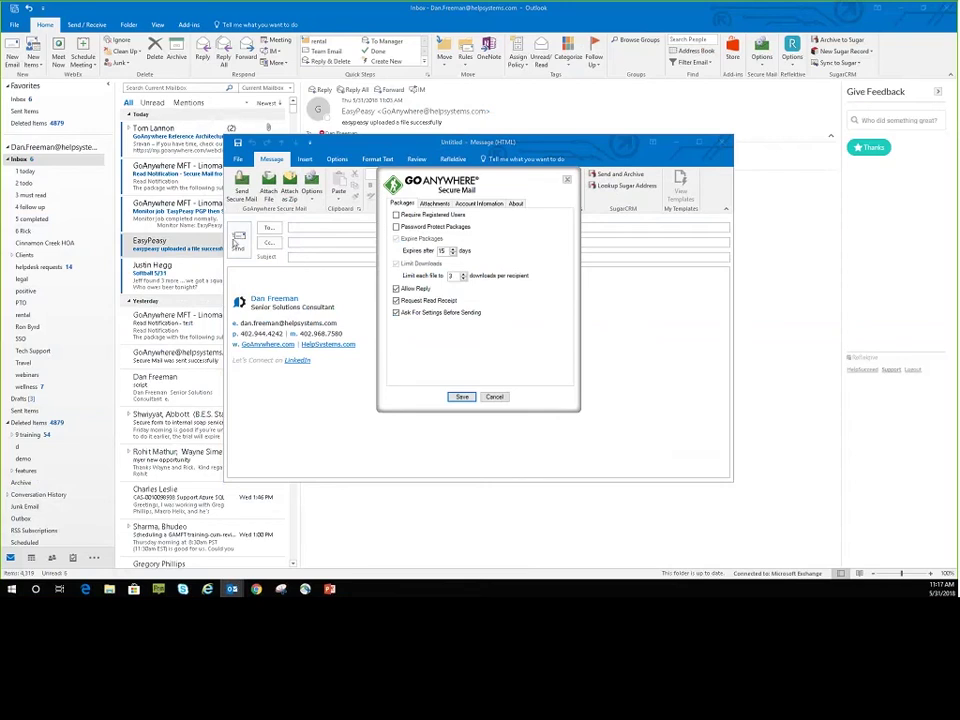
# Try securing attachments of all sizes, then only files over 10 MB; cancel and close the message.
pyautogui.click(434, 203)
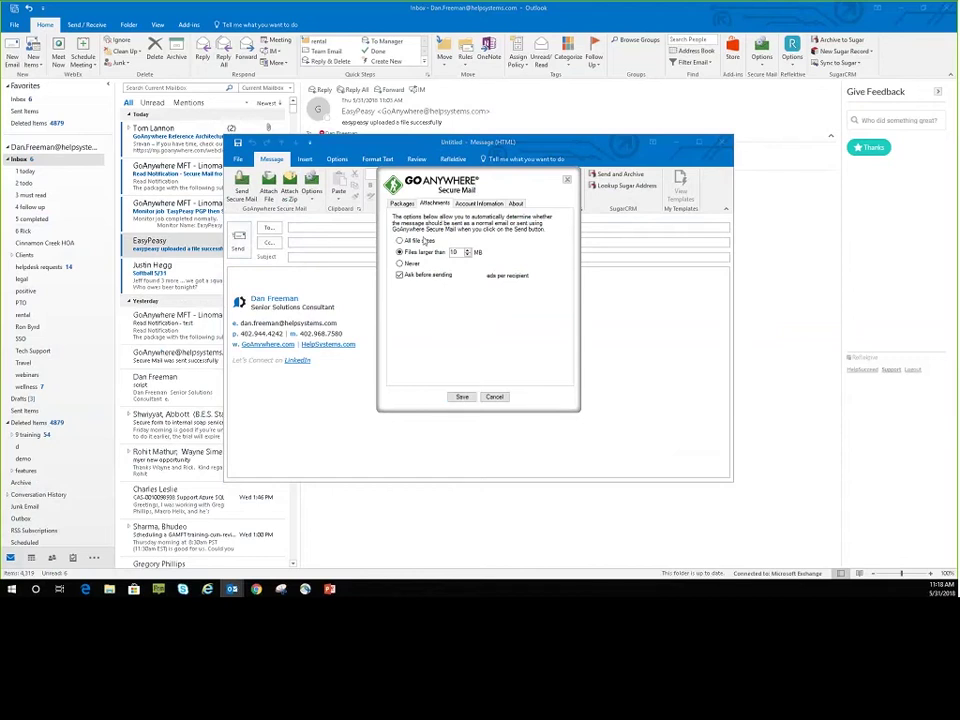
pyautogui.click(401, 241)
pyautogui.click(400, 252)
pyautogui.doubleClick(455, 252)
pyautogui.write('5')
pyautogui.press('BackSpace')
pyautogui.write('10')
pyautogui.click(494, 397)
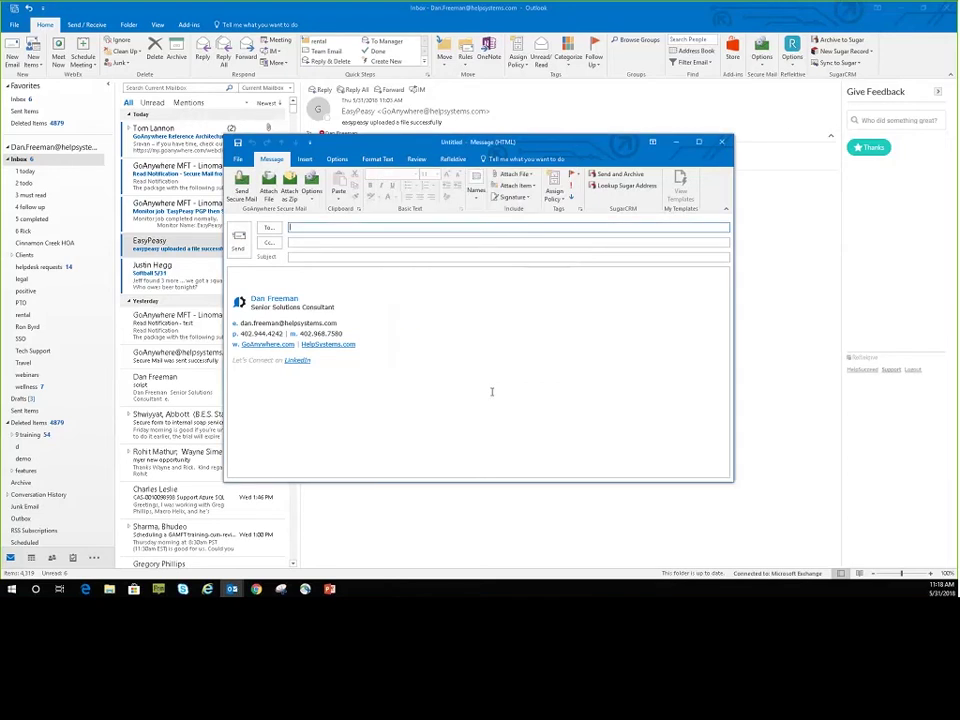
pyautogui.click(726, 143)
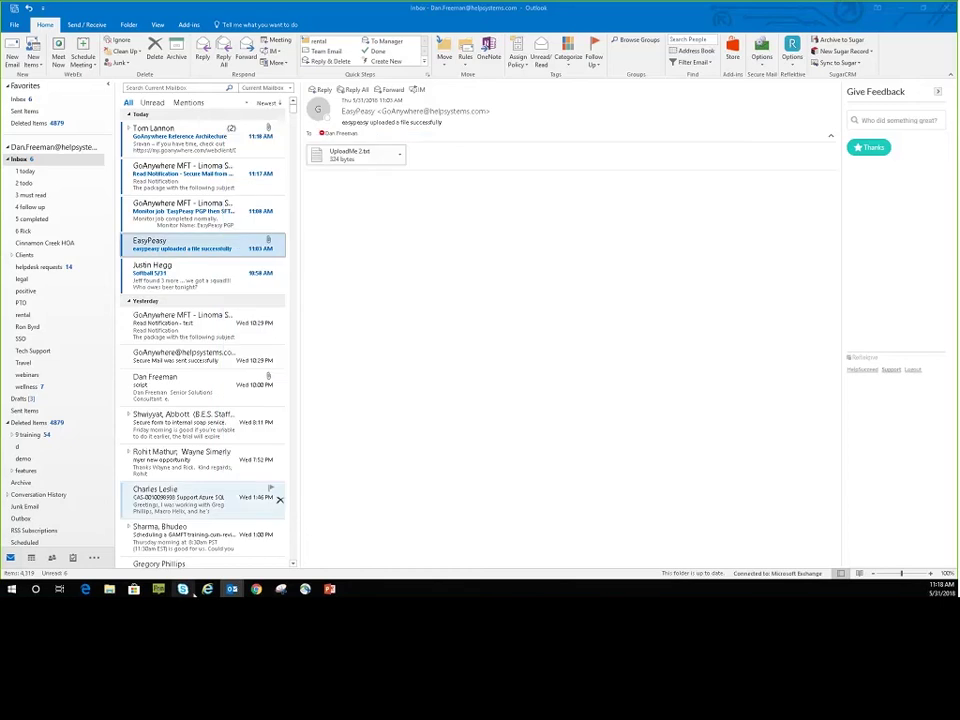
# Return to the Secure Mail page in Chrome.
pyautogui.click(252, 589)
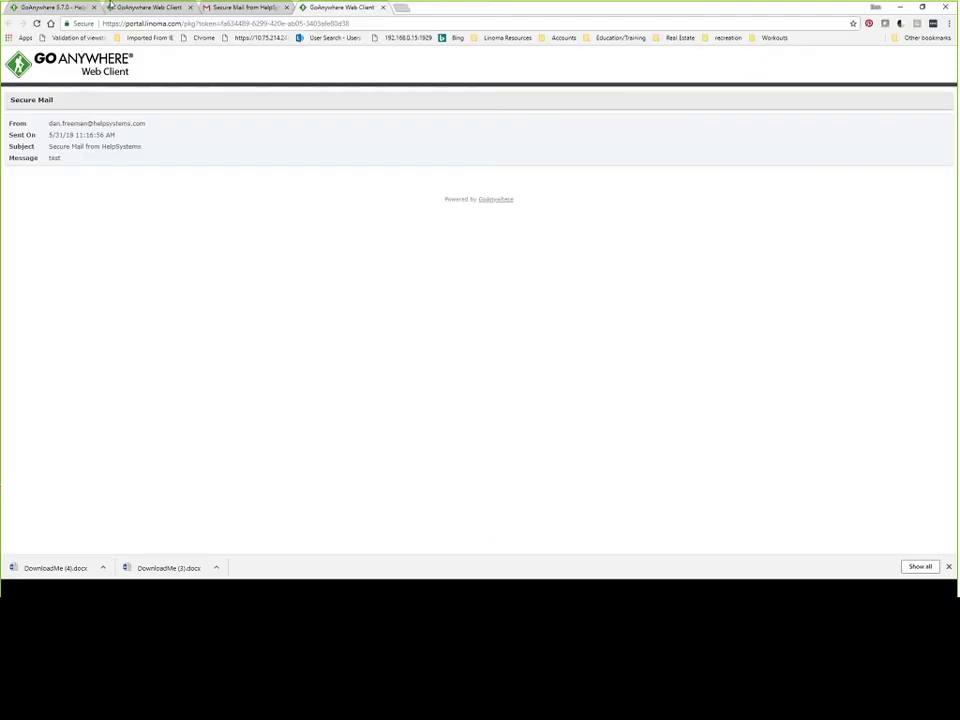
# Open the Clearswift SIG ICAP server under Resources and run a successful connection test.
pyautogui.click(64, 8)
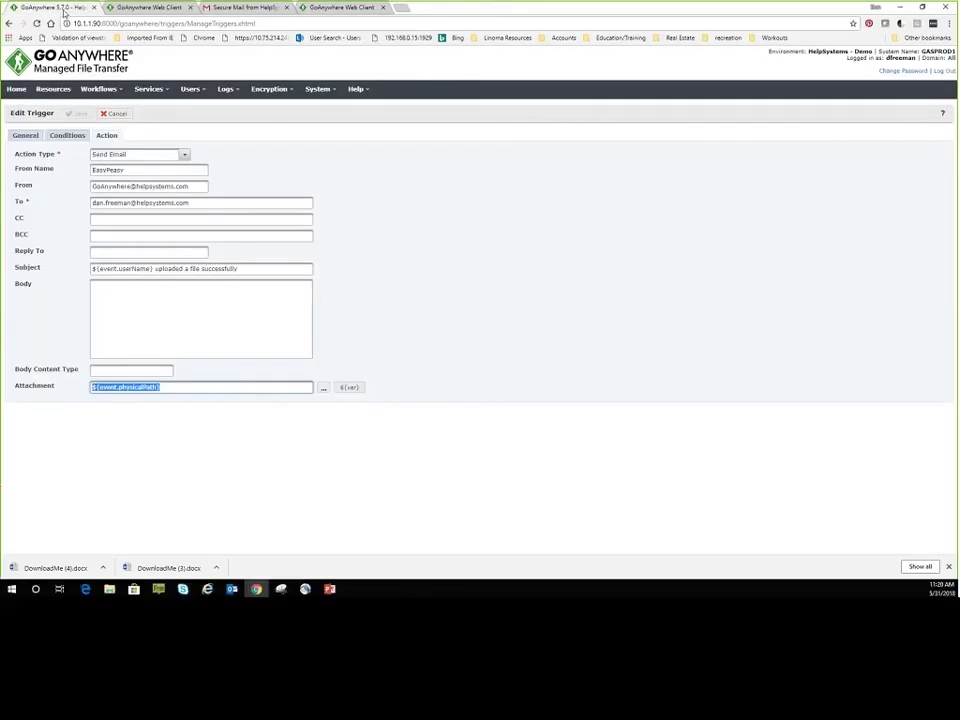
pyautogui.click(121, 91)
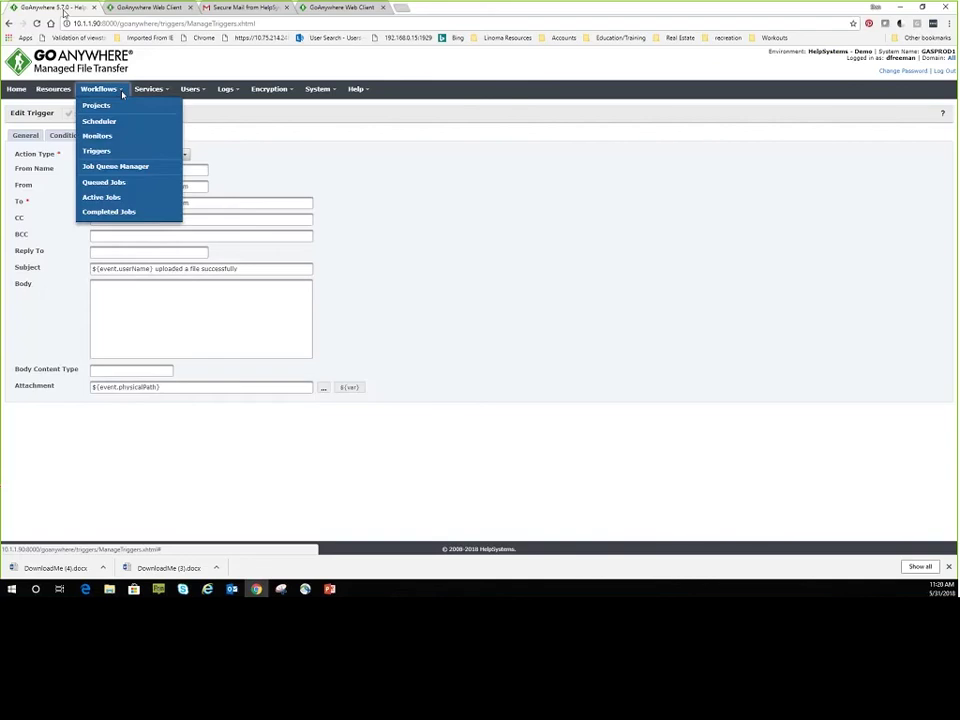
pyautogui.click(54, 90)
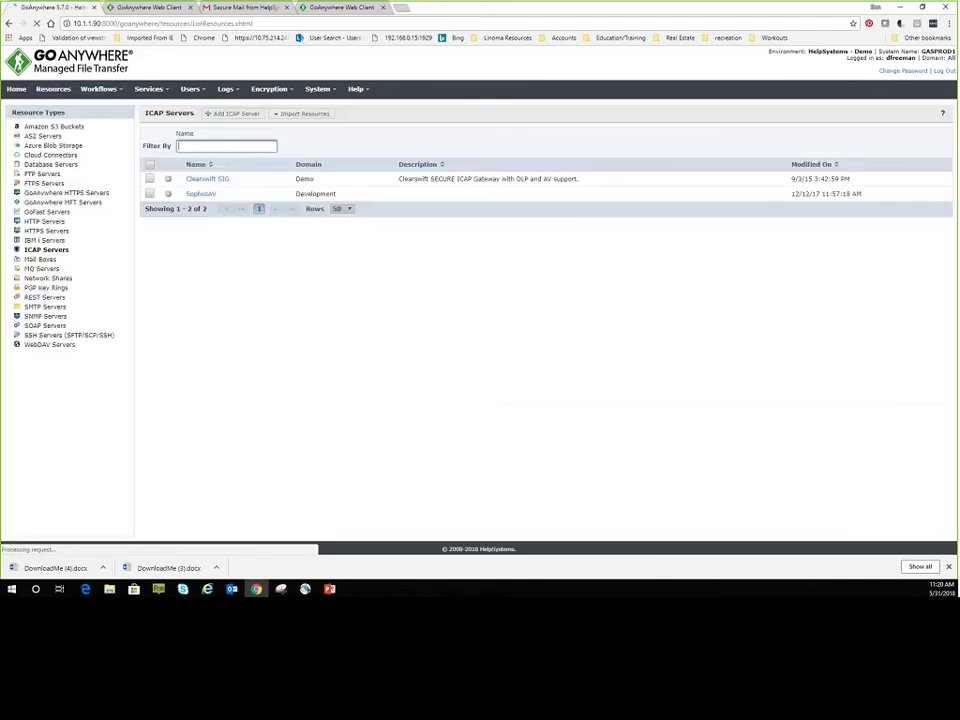
pyautogui.click(208, 179)
pyautogui.click(295, 213)
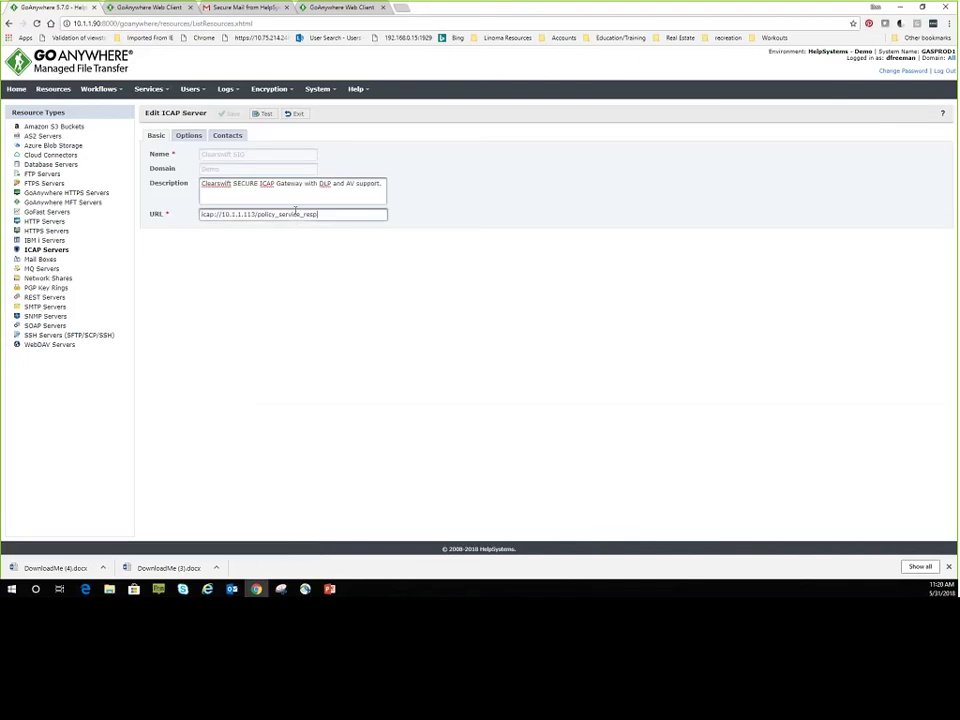
pyautogui.tripleClick(295, 213)
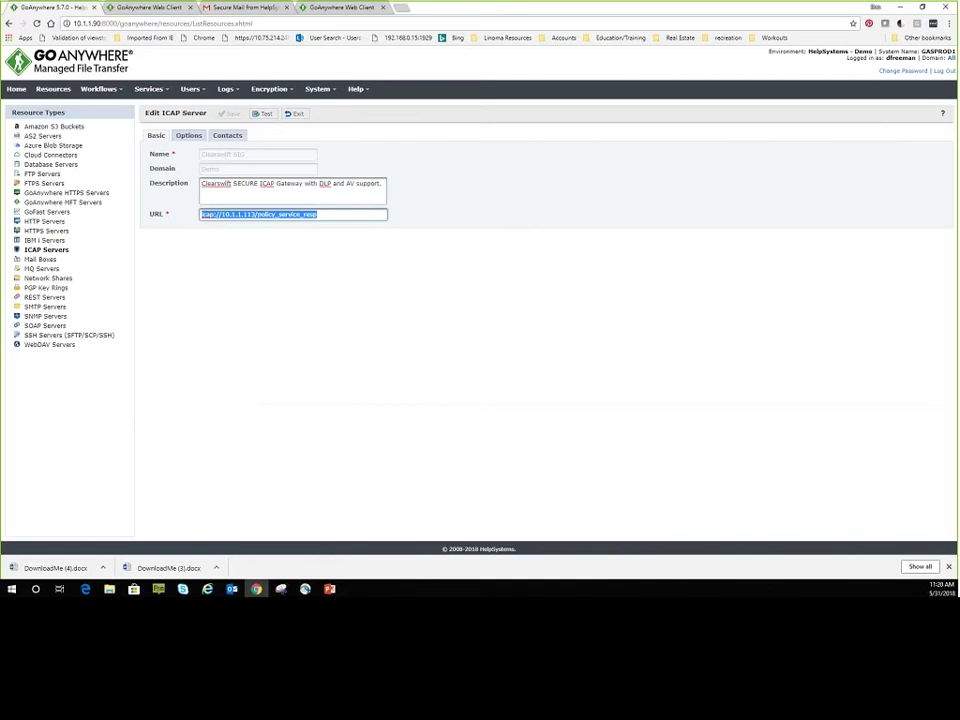
pyautogui.click(264, 114)
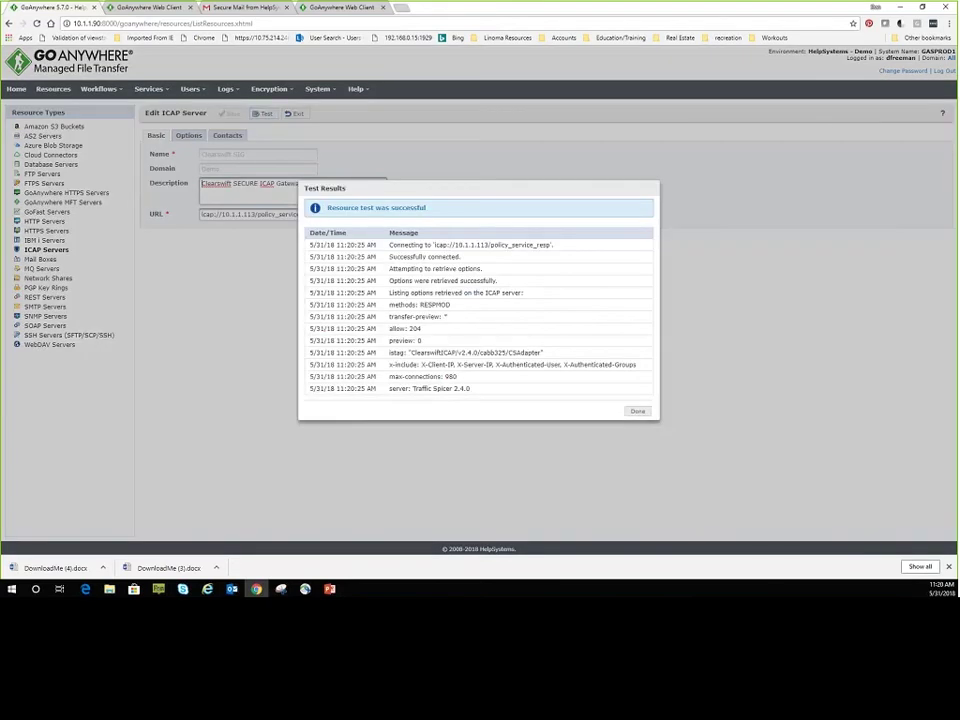
pyautogui.click(636, 412)
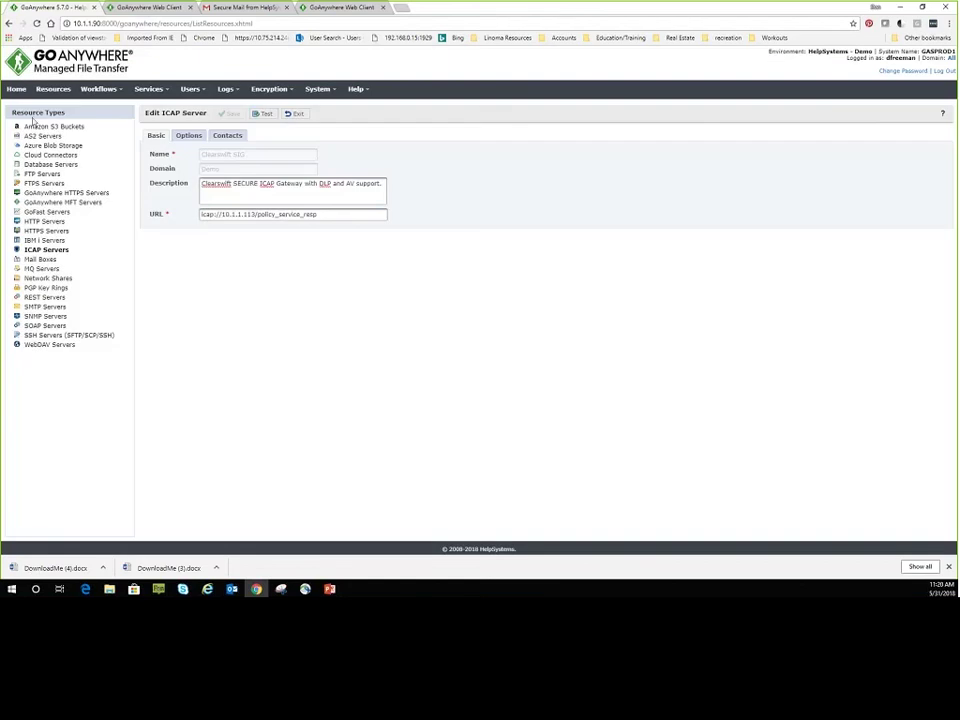
pyautogui.click(108, 94)
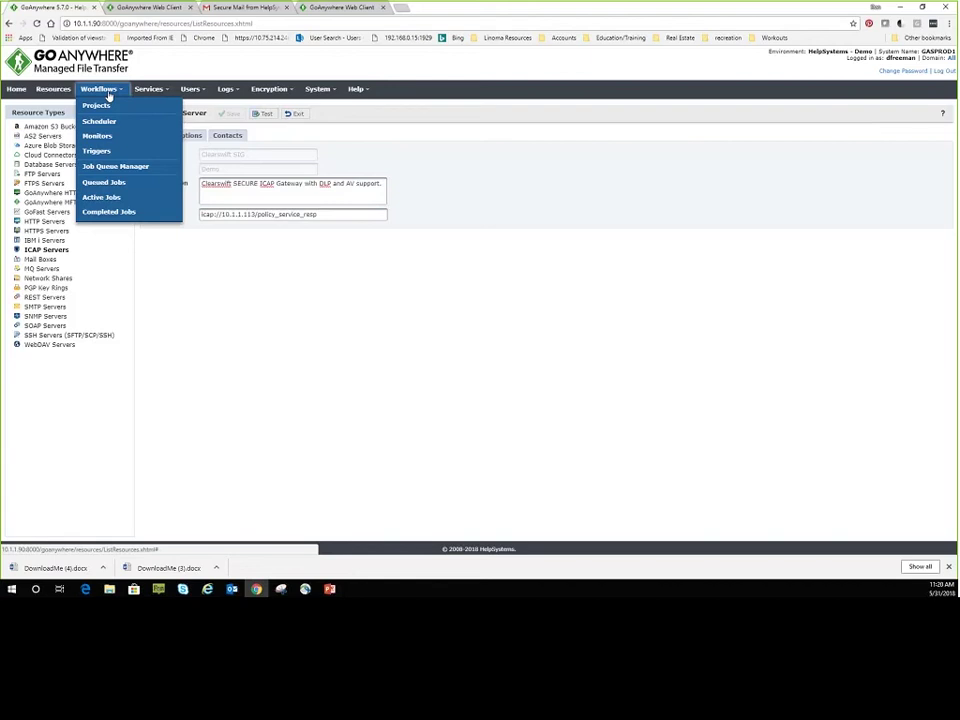
# Review the Scan Secure Mail for virus trigger's conditions and its Scan File using ICAP action.
pyautogui.click(108, 150)
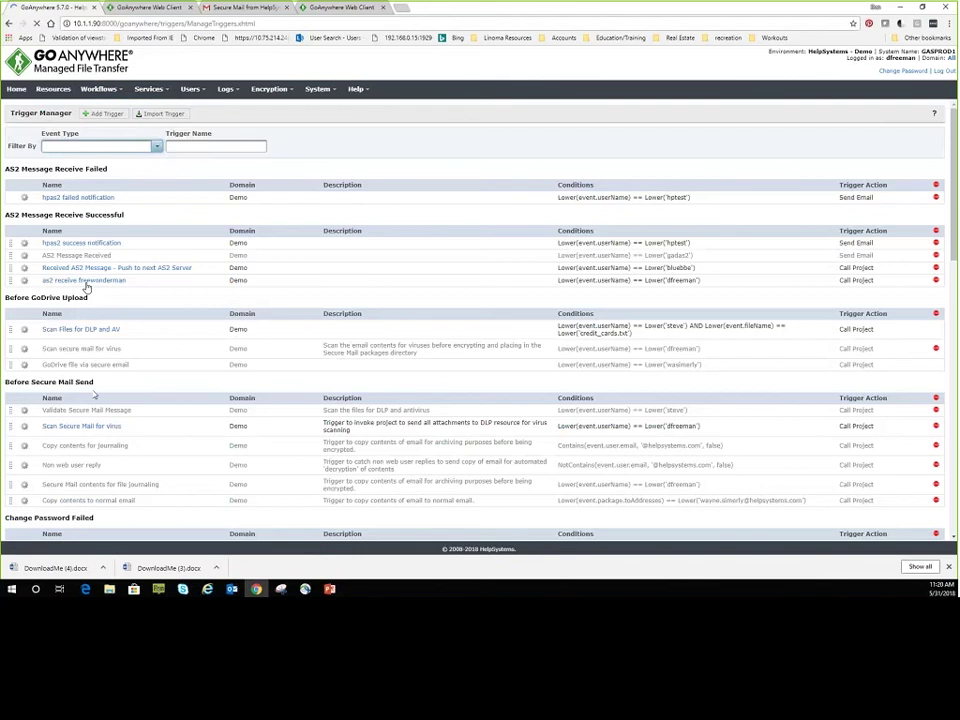
pyautogui.click(70, 427)
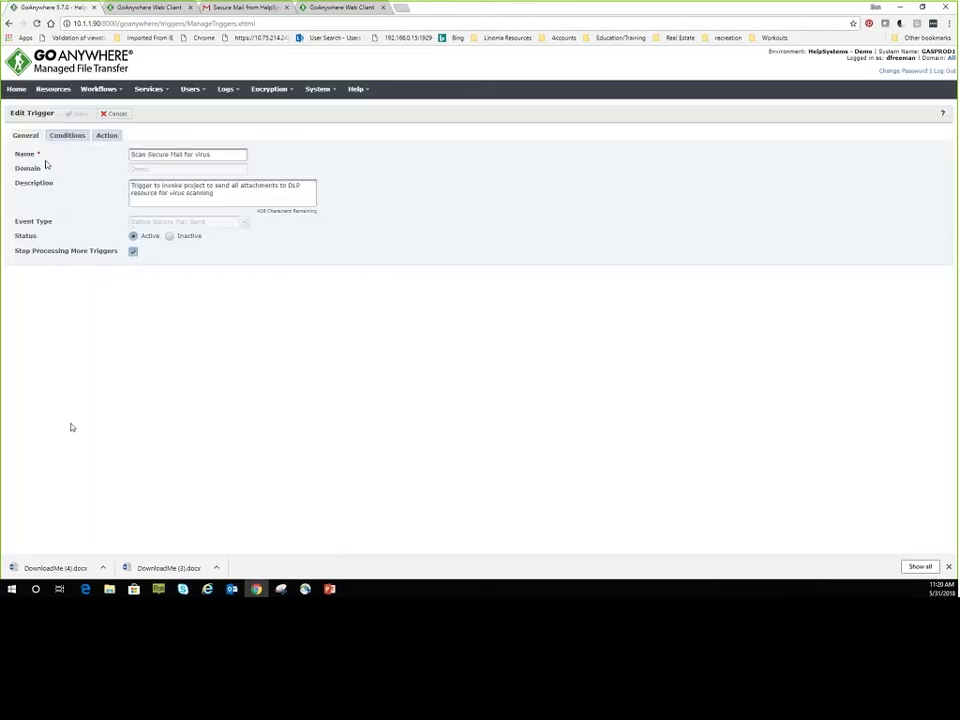
pyautogui.click(62, 135)
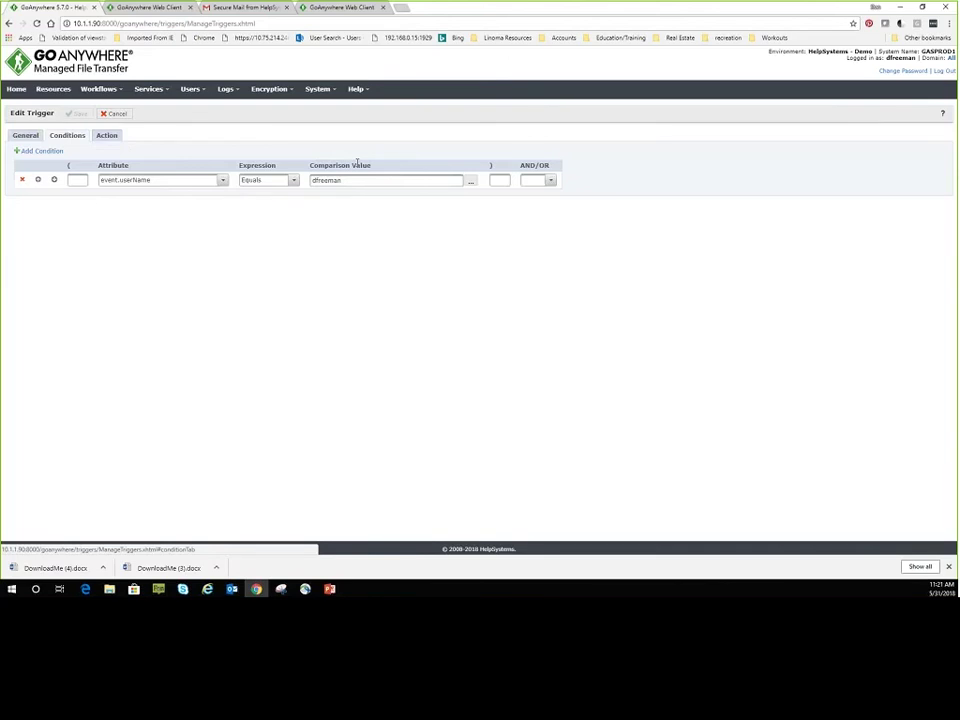
pyautogui.click(108, 137)
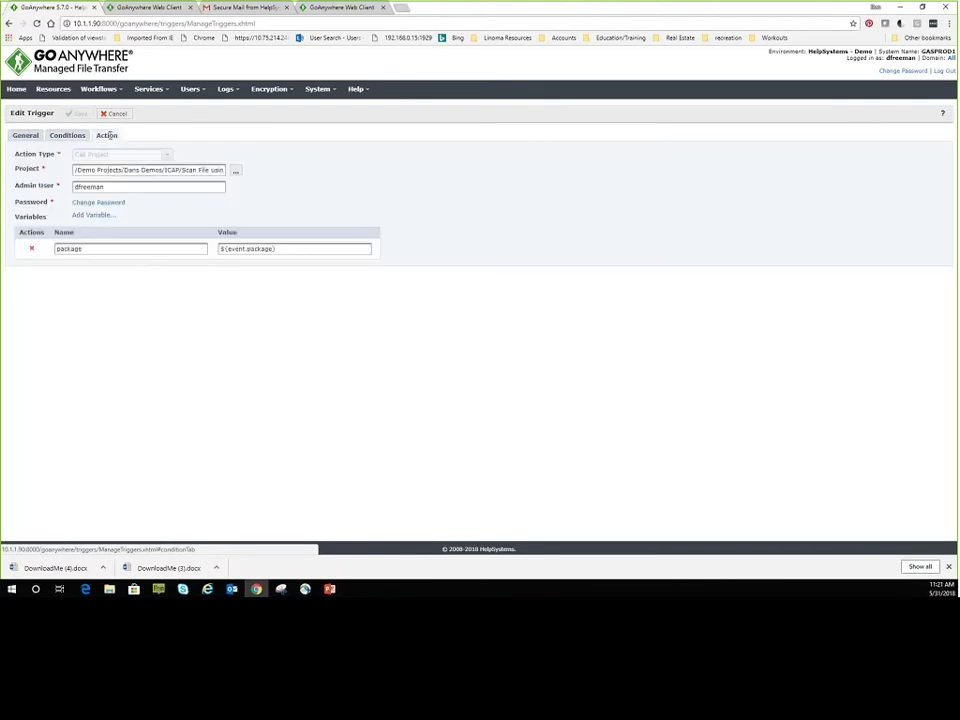
pyautogui.click(197, 170)
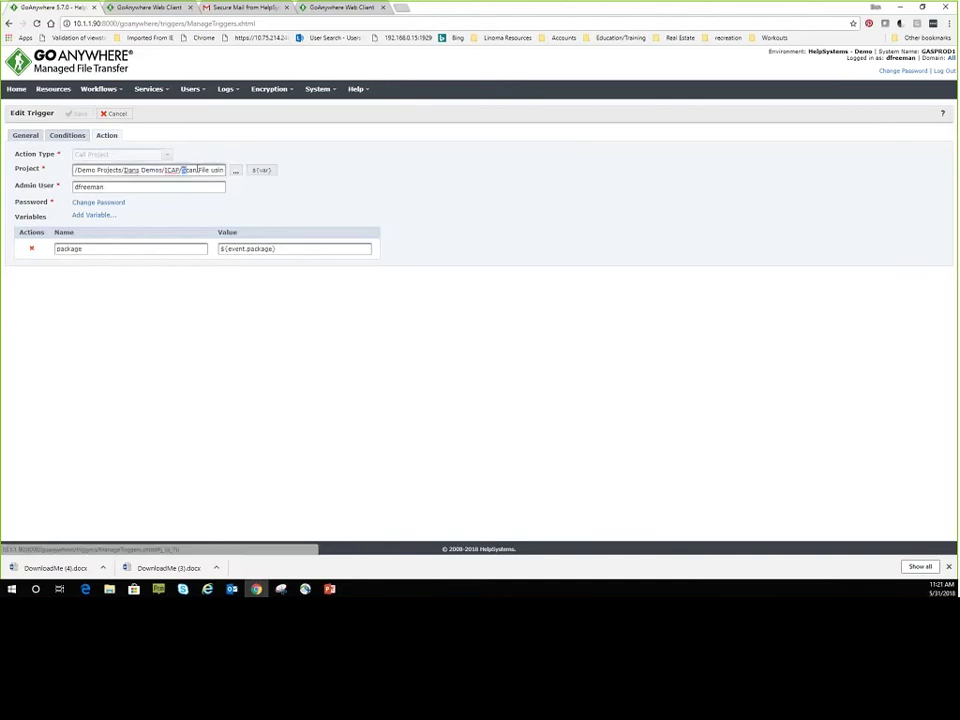
pyautogui.moveTo(197, 170); pyautogui.dragTo(198, 181)
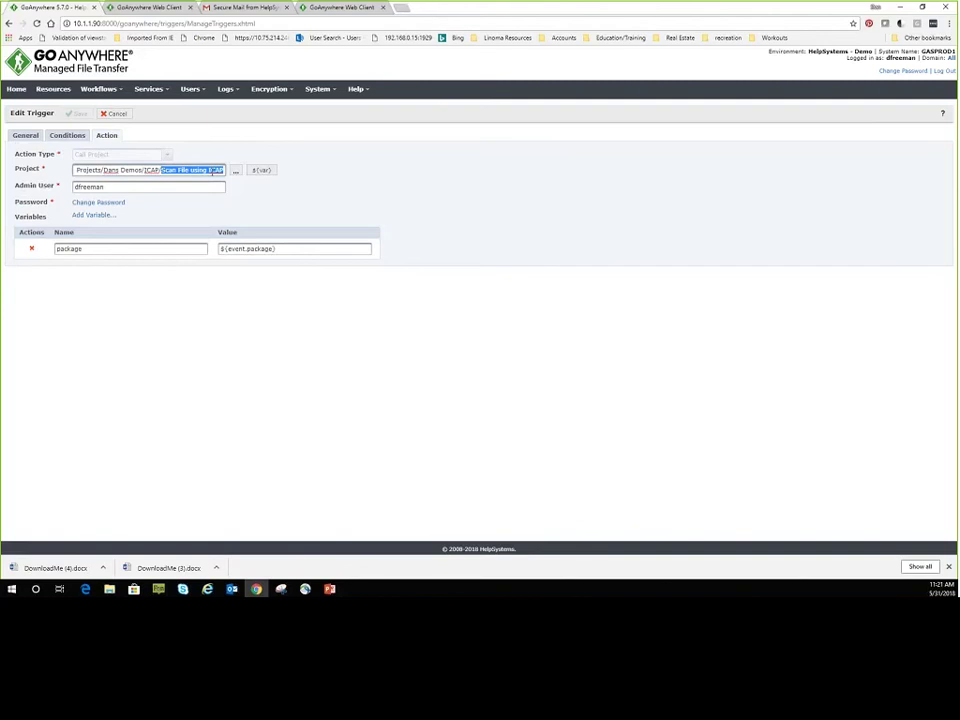
# Open the Scan File using ICAP project and review the For Each Attachment loop variables.
pyautogui.click(98, 88)
pyautogui.click(110, 106)
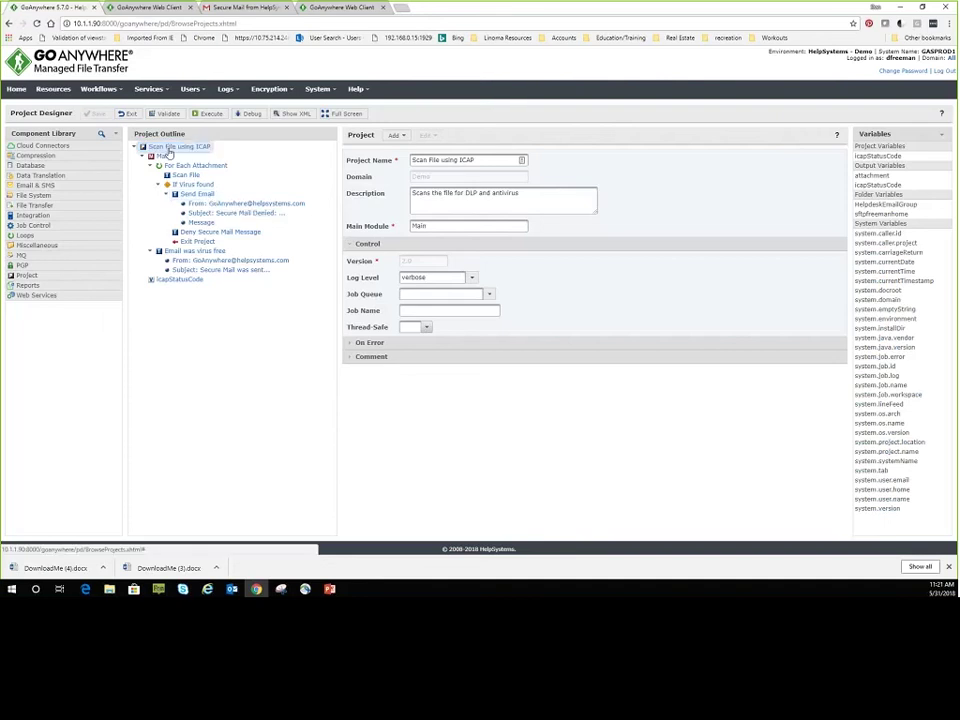
pyautogui.click(177, 166)
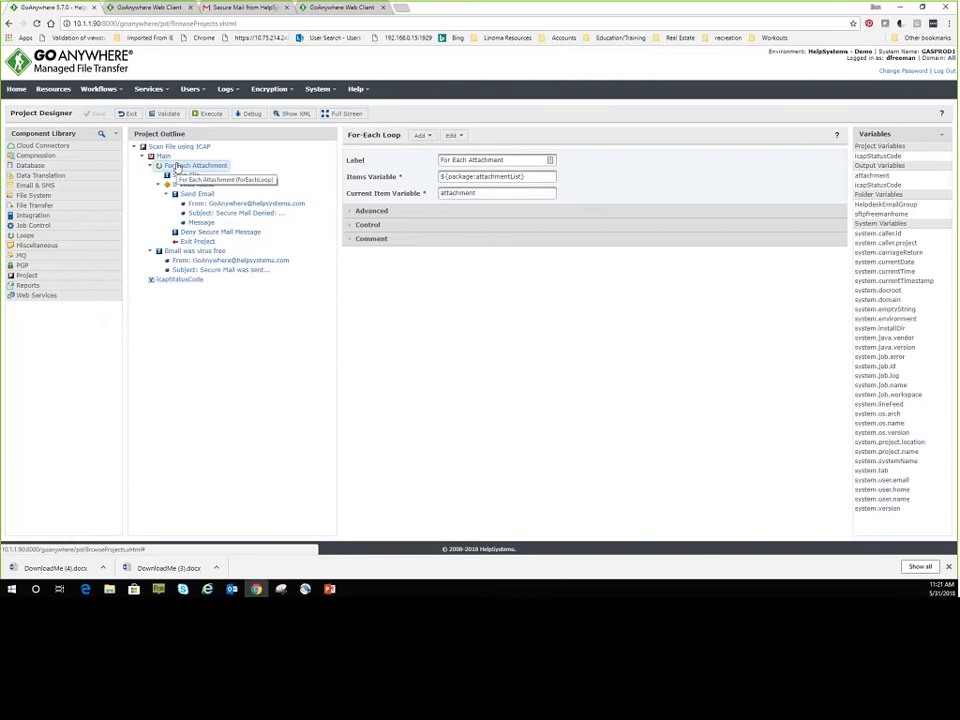
pyautogui.tripleClick(529, 178)
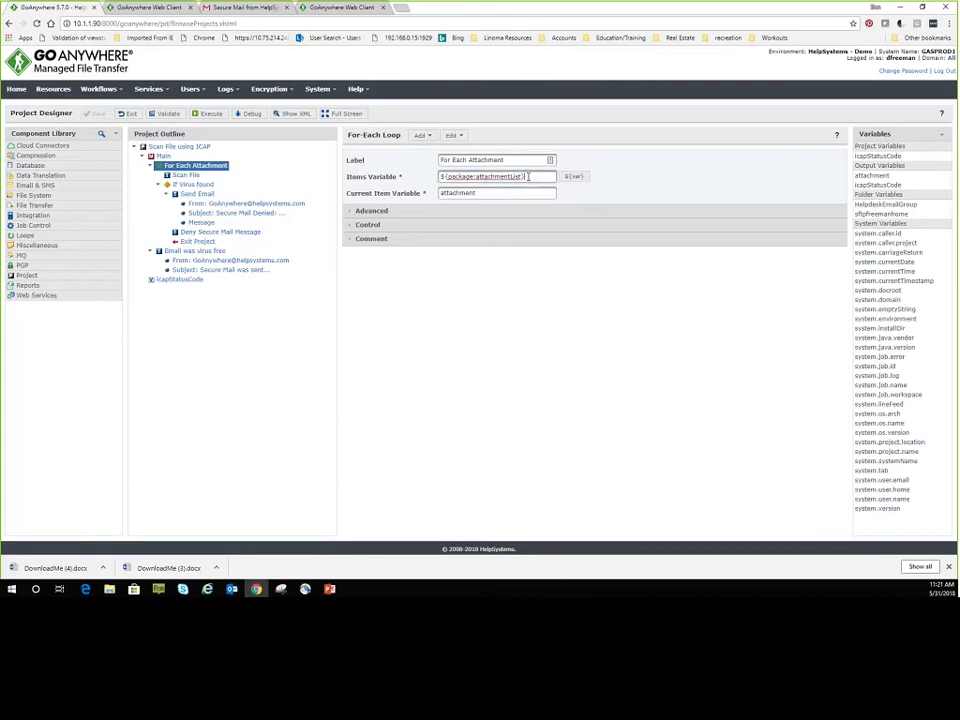
pyautogui.press('Tab')
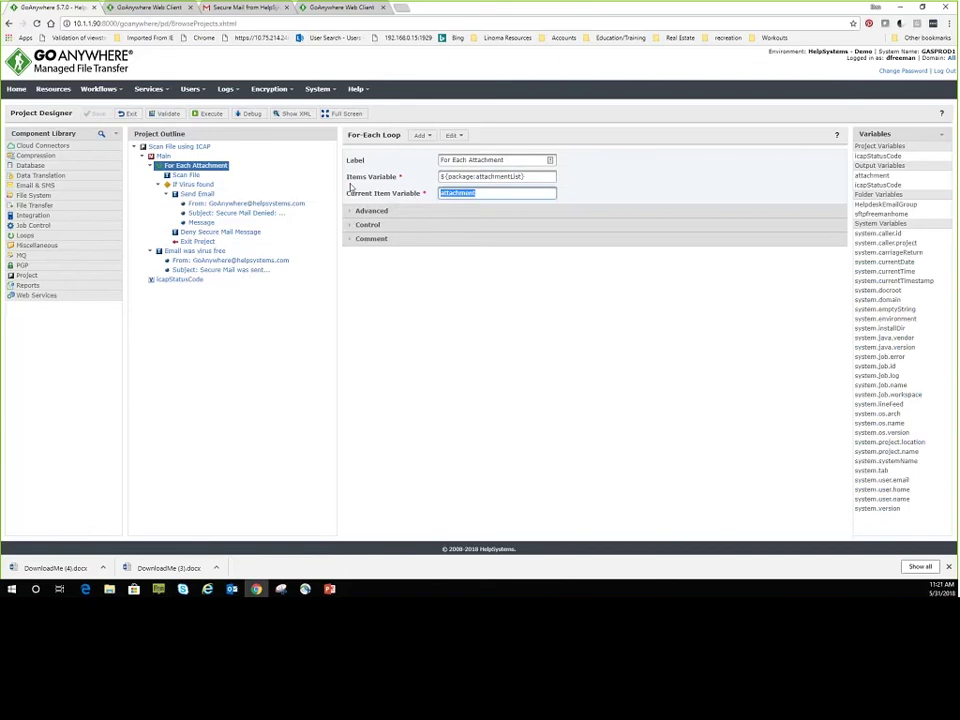
pyautogui.click(184, 175)
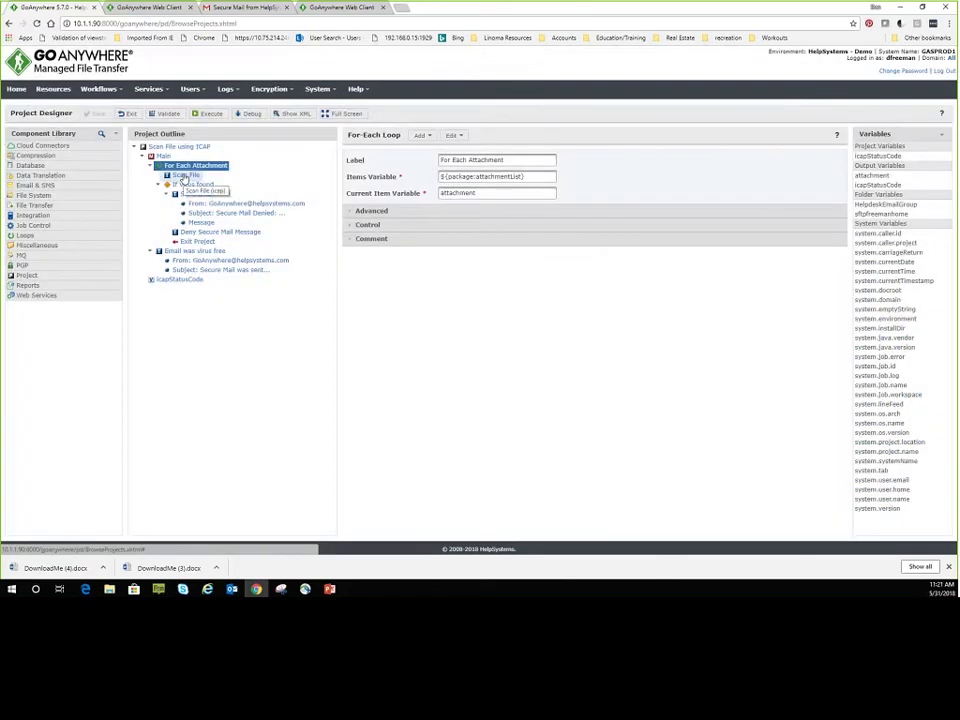
# Review the Scan File step's Clearswift SIG server and icapStatusCode output, then the If Virus found condition.
pyautogui.click(184, 176)
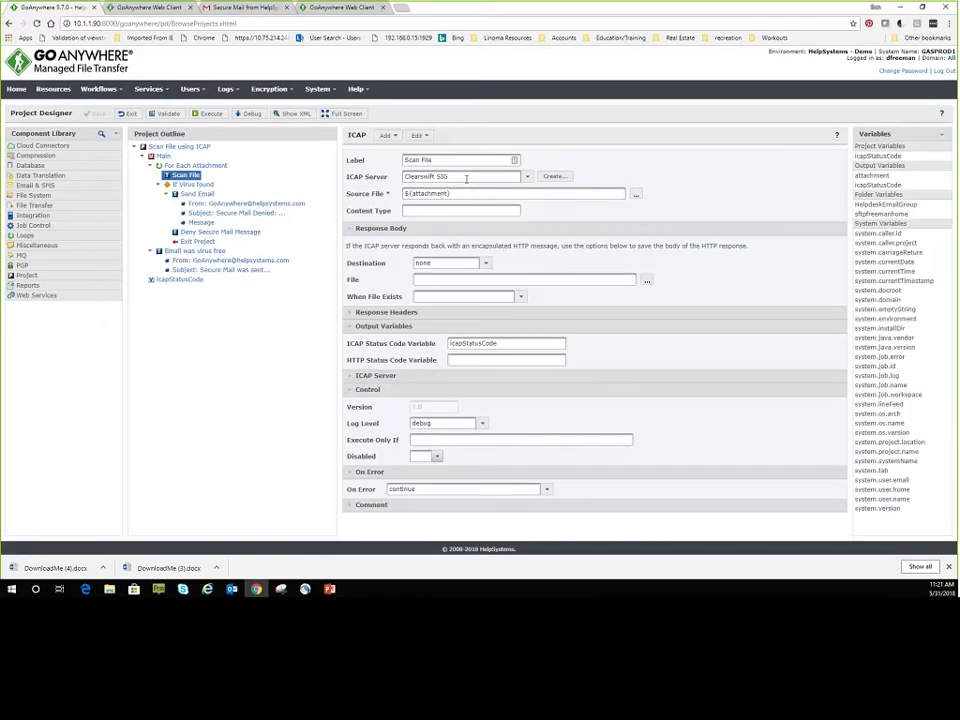
pyautogui.click(466, 178)
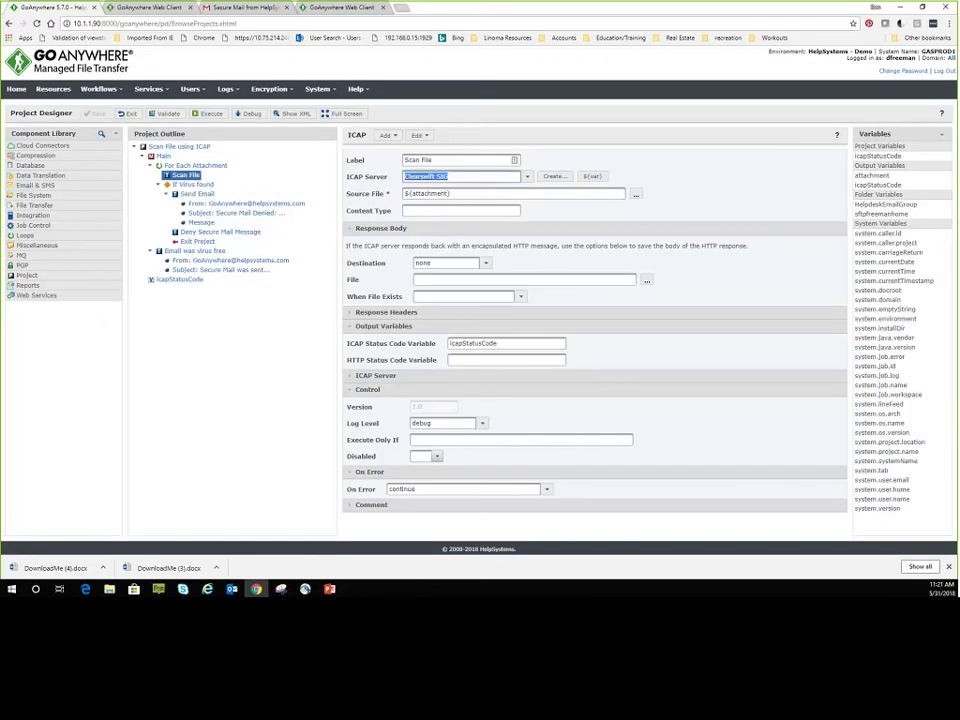
pyautogui.click(476, 342)
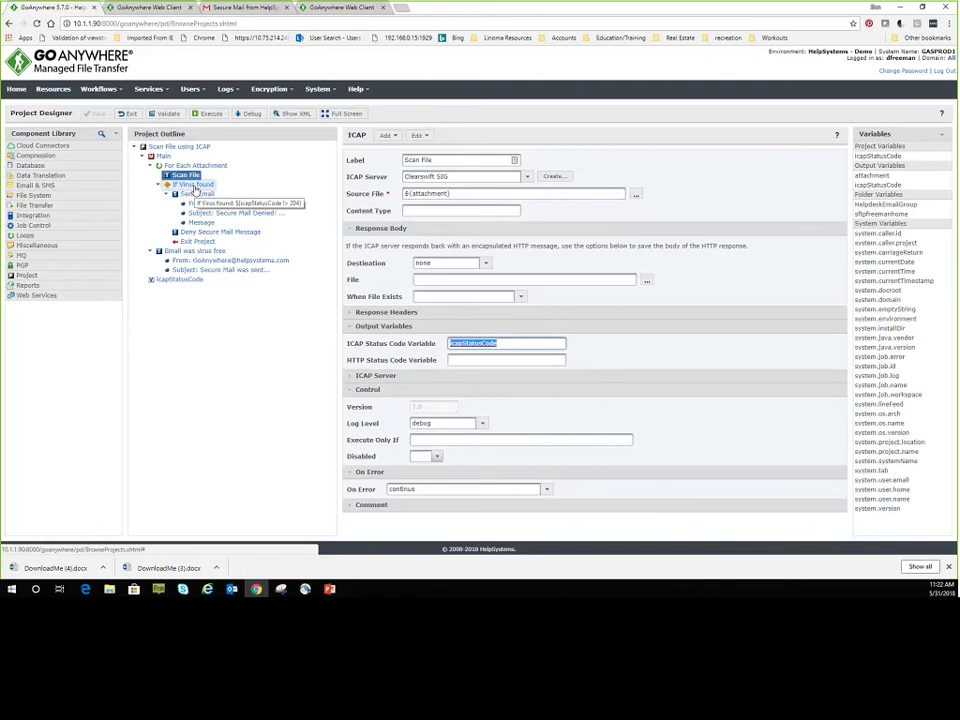
pyautogui.click(195, 187)
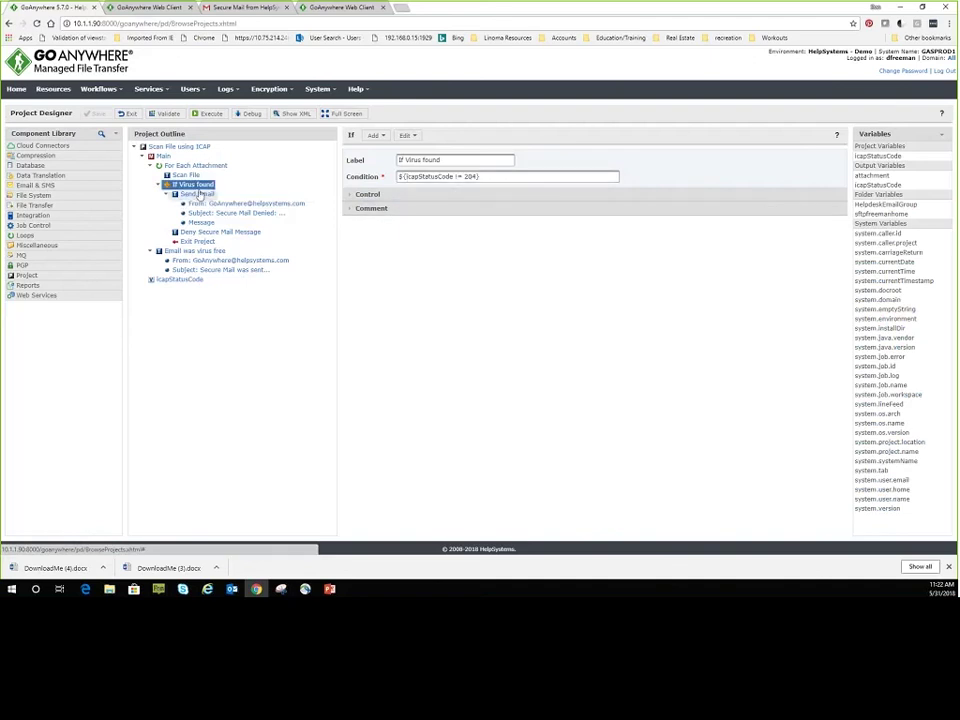
# Review the Send Email, Deny Secure Mail Message and Email was virus free steps, then switch to Outlook.
pyautogui.click(198, 194)
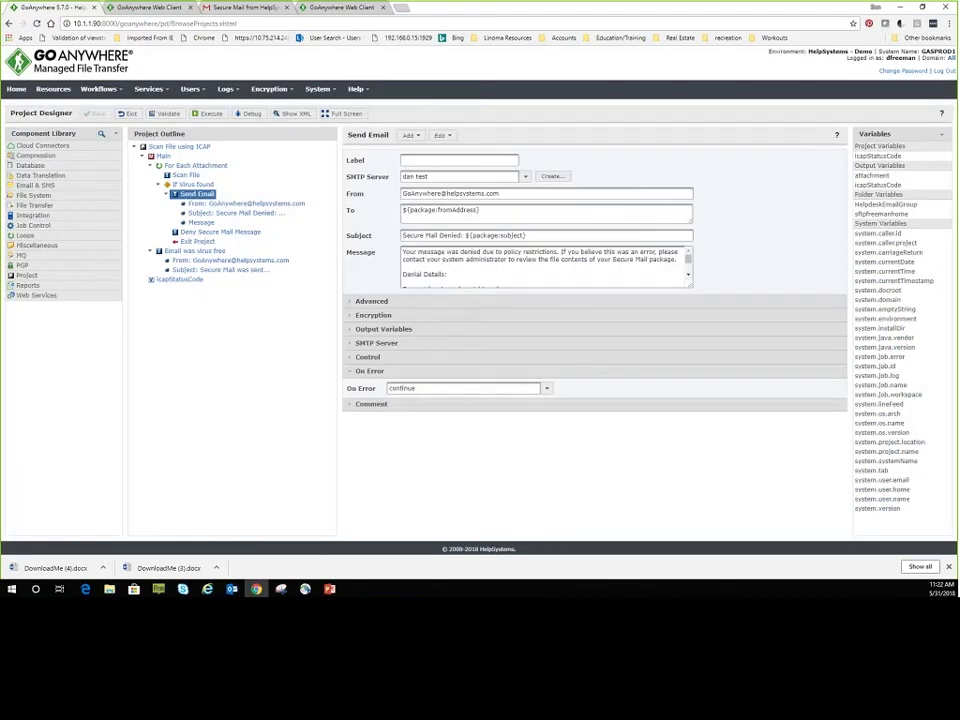
pyautogui.click(207, 233)
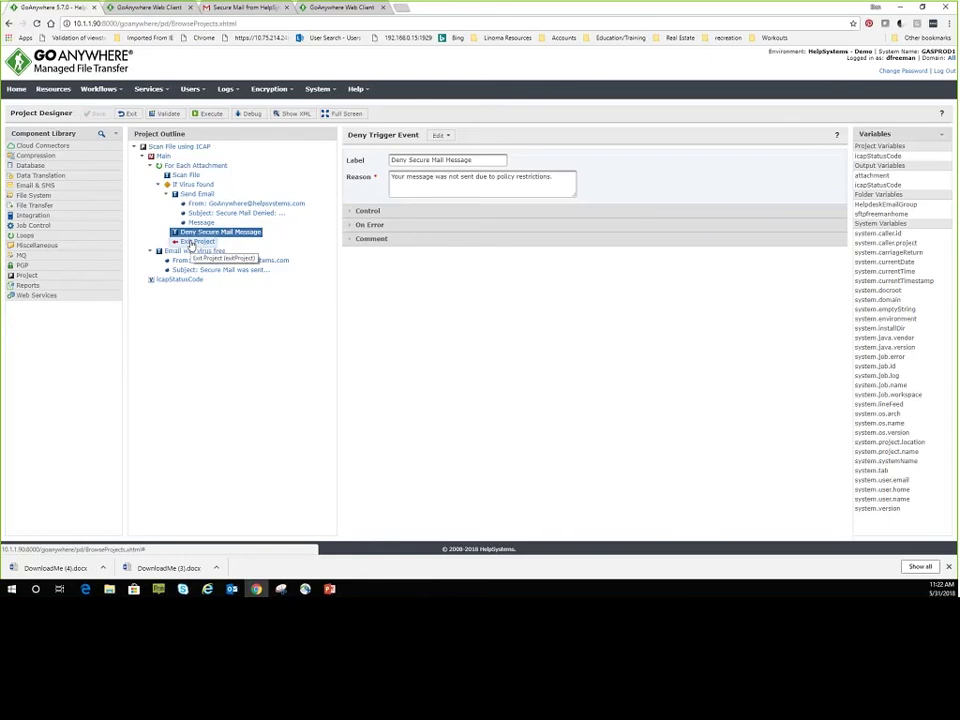
pyautogui.click(188, 251)
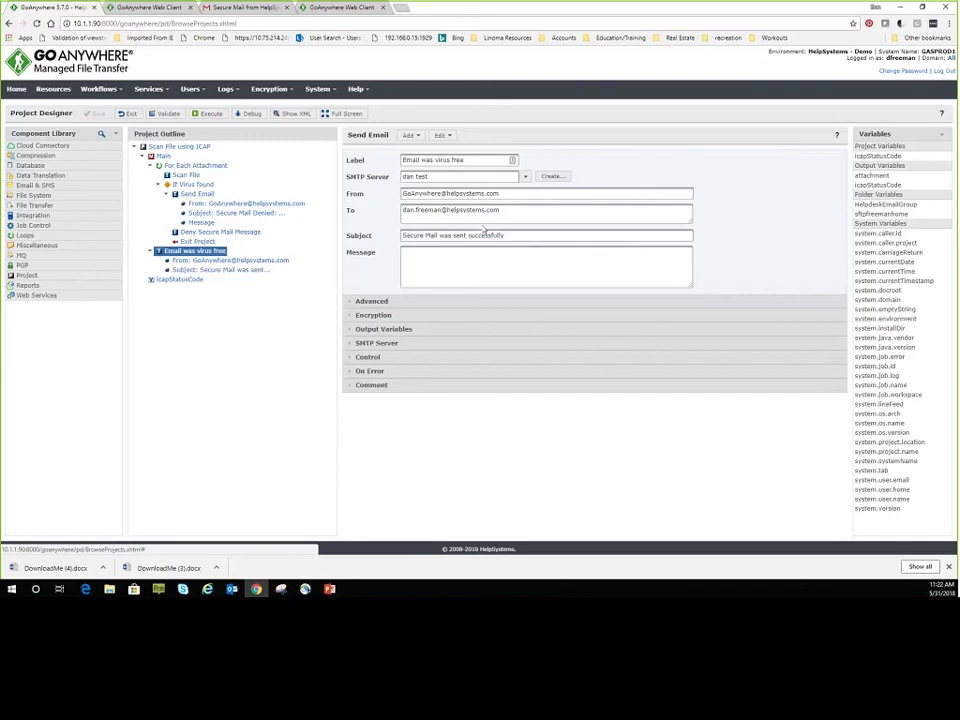
pyautogui.moveTo(503, 235); pyautogui.dragTo(390, 236)
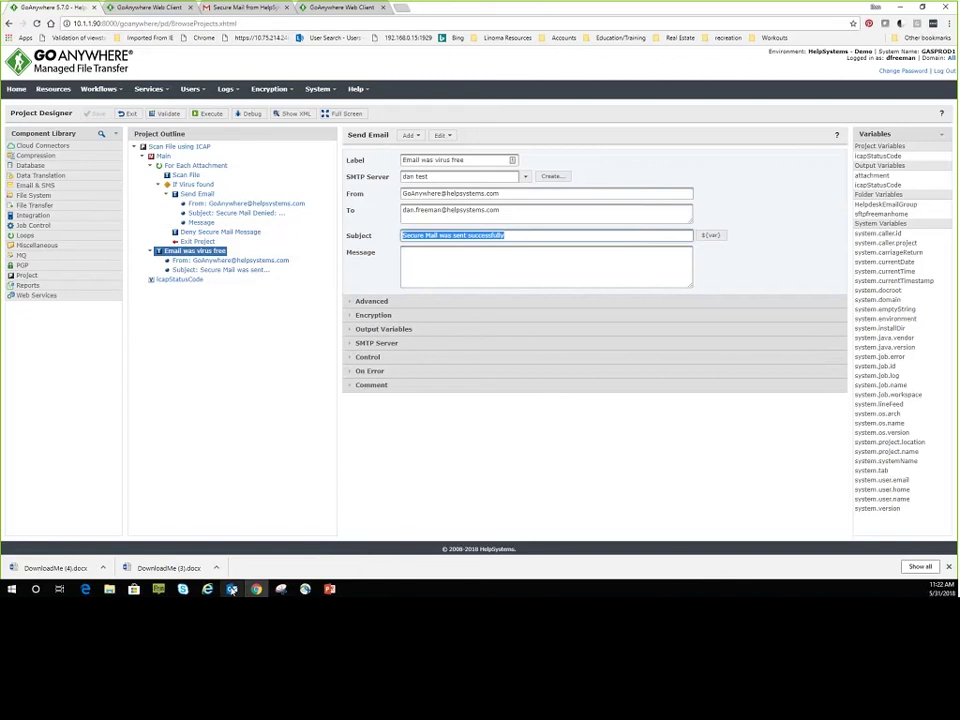
pyautogui.hotkey('alt', 'Tab')
# Compose a new email to the portal recipient with subject test and CleanFile.docx attached.
pyautogui.click(13, 54)
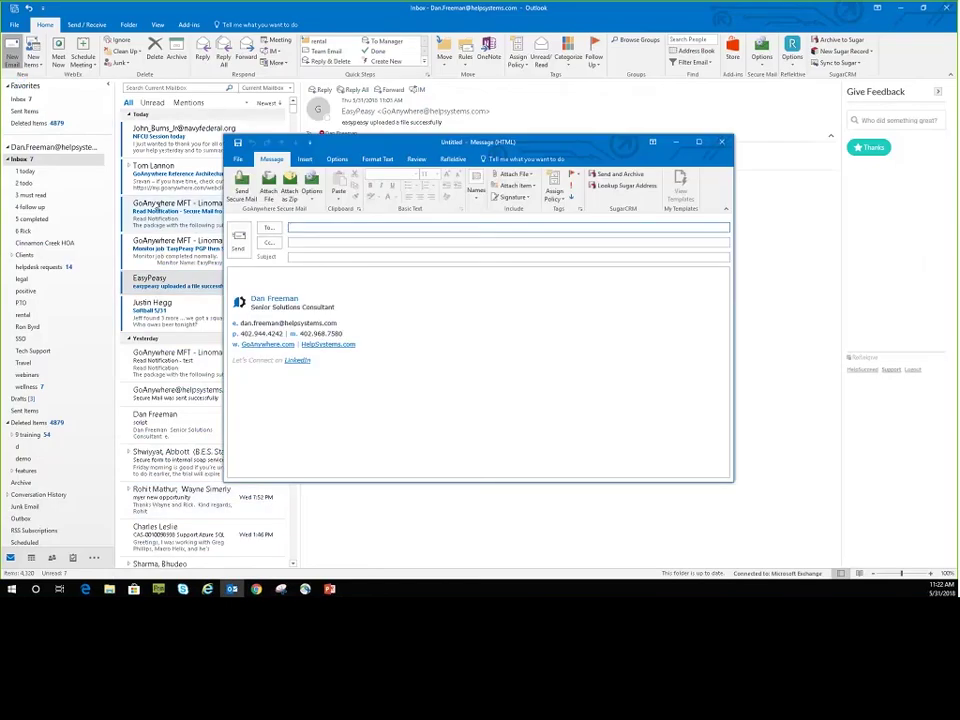
pyautogui.write('linoma')
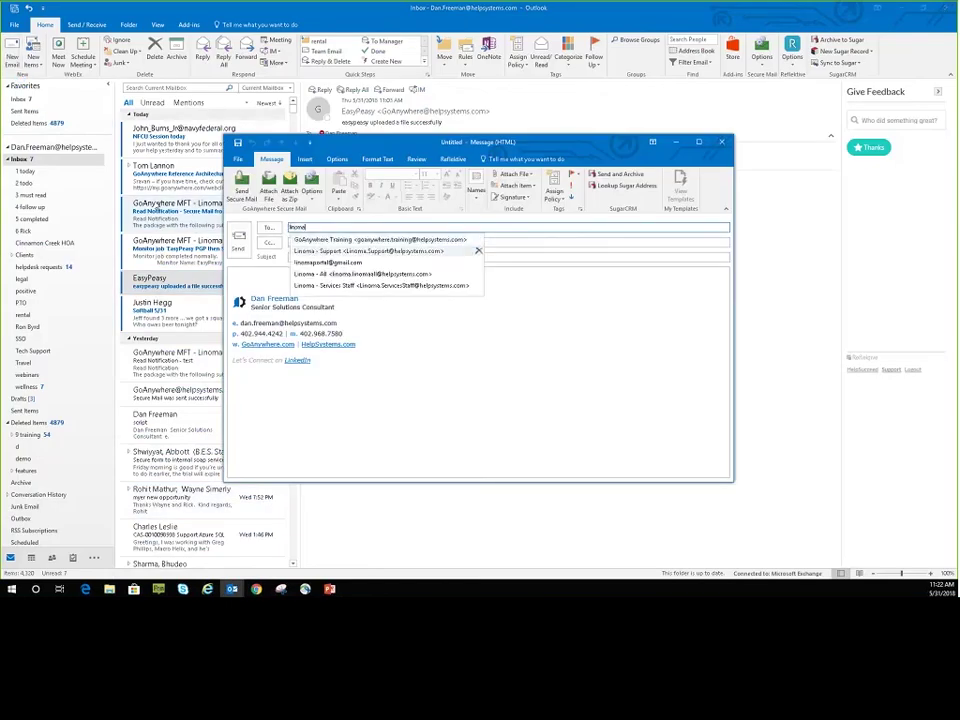
pyautogui.press('Down')
pyautogui.press('Tab')
pyautogui.press('Tab')
pyautogui.write('test')
pyautogui.press('Tab')
pyautogui.write('test')
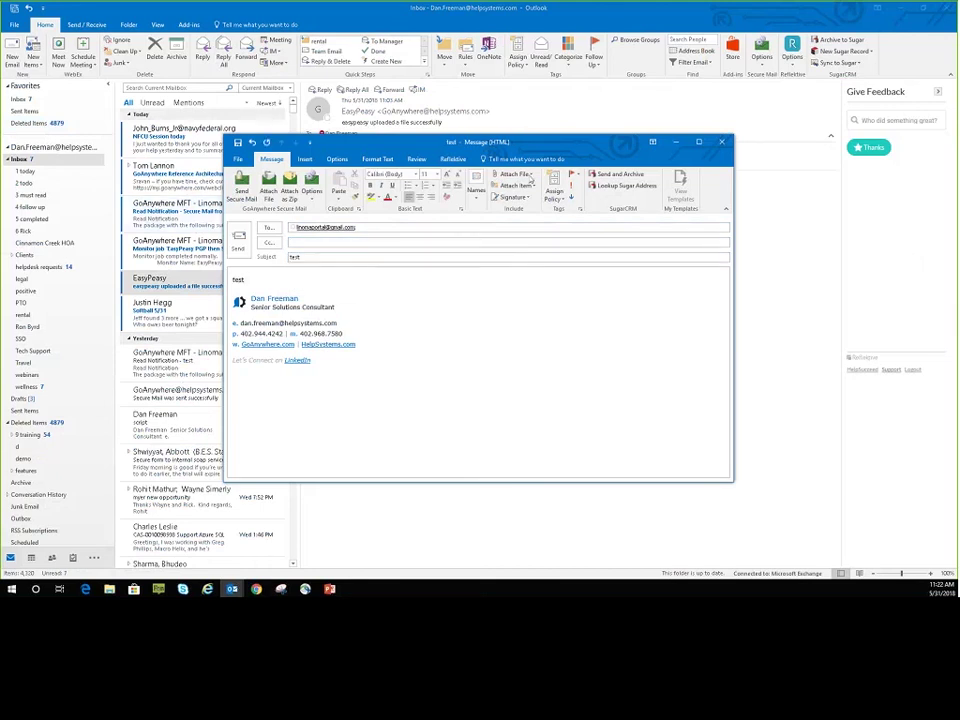
pyautogui.click(530, 175)
pyautogui.click(530, 205)
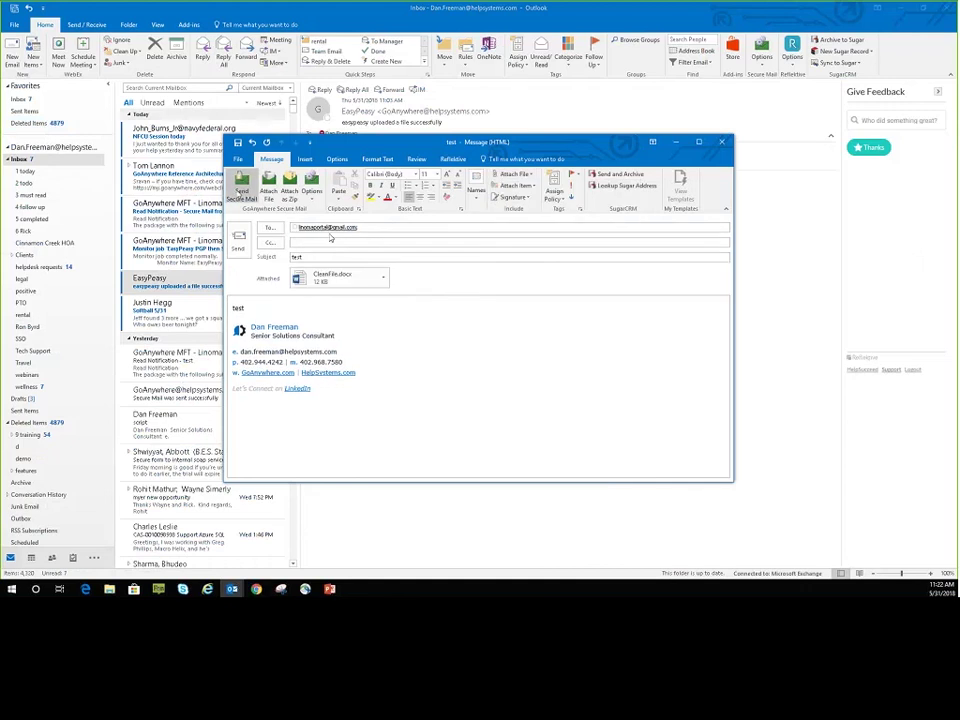
# Send it as GoAnywhere Secure Mail and open the 'Secure Mail was sent successfully' notice.
pyautogui.click(242, 188)
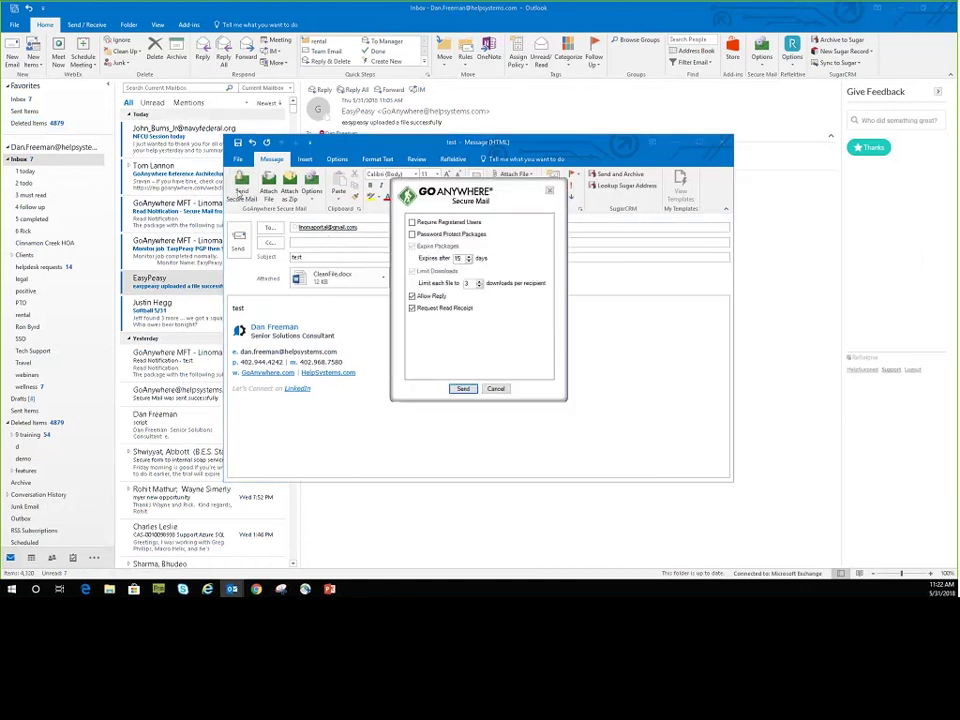
pyautogui.click(462, 388)
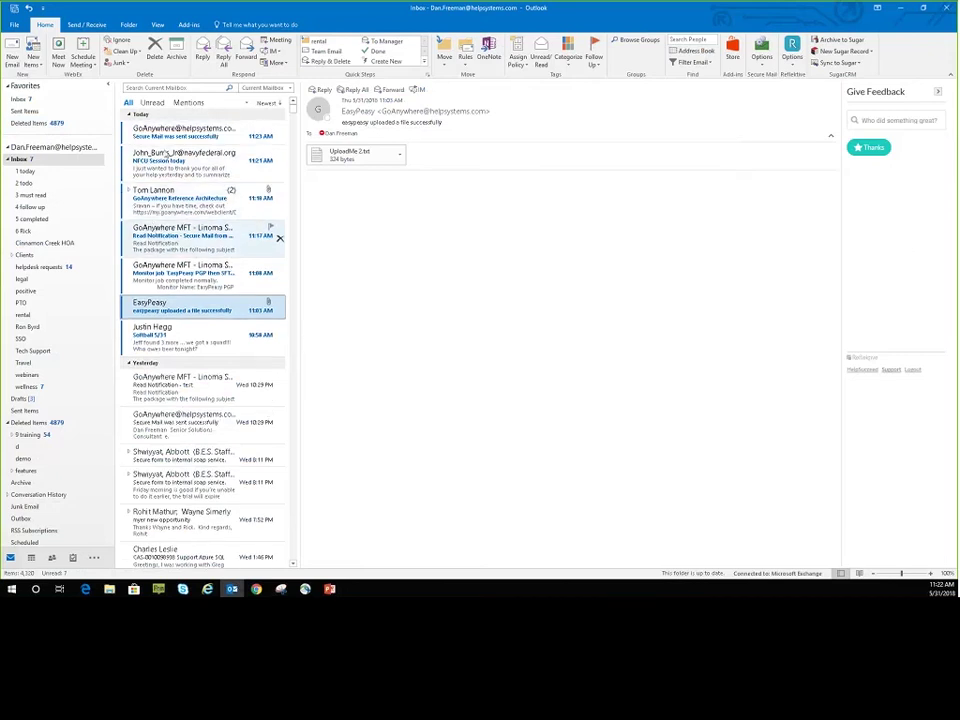
pyautogui.click(191, 143)
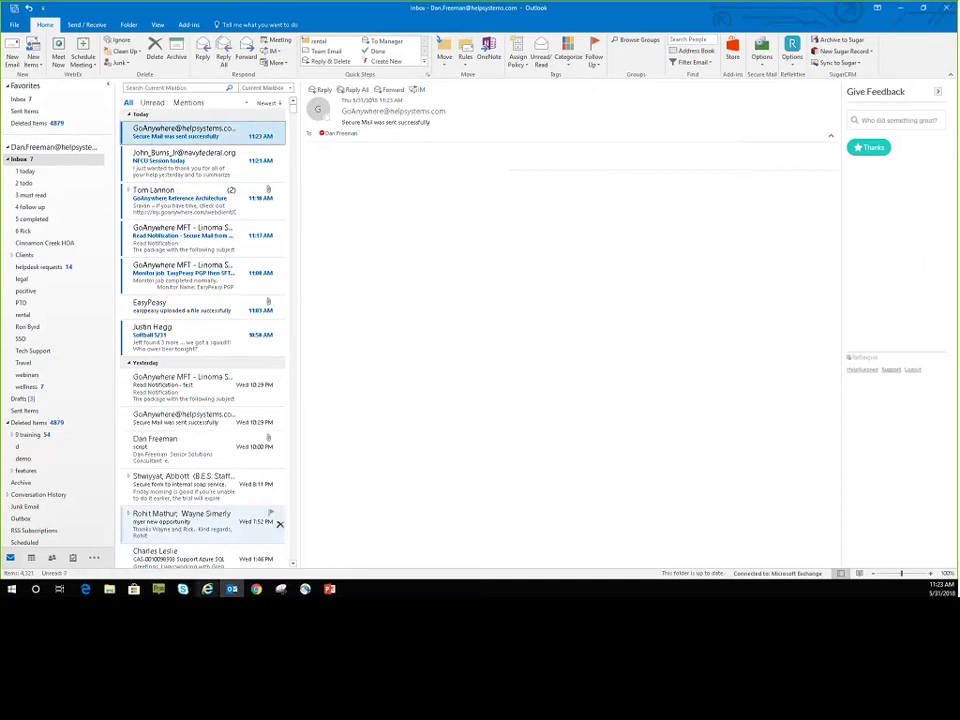
pyautogui.hotkey('alt', 'Tab')
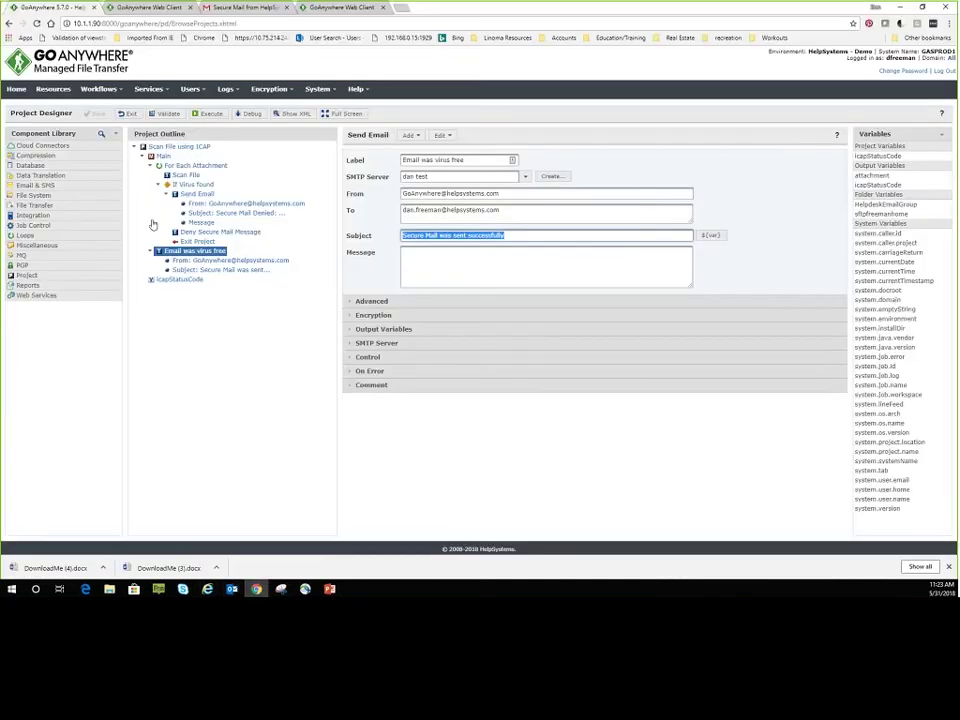
# Open the new test Secure Delivery email in Gmail and follow its download link.
pyautogui.hotkey('ctrl', '3')
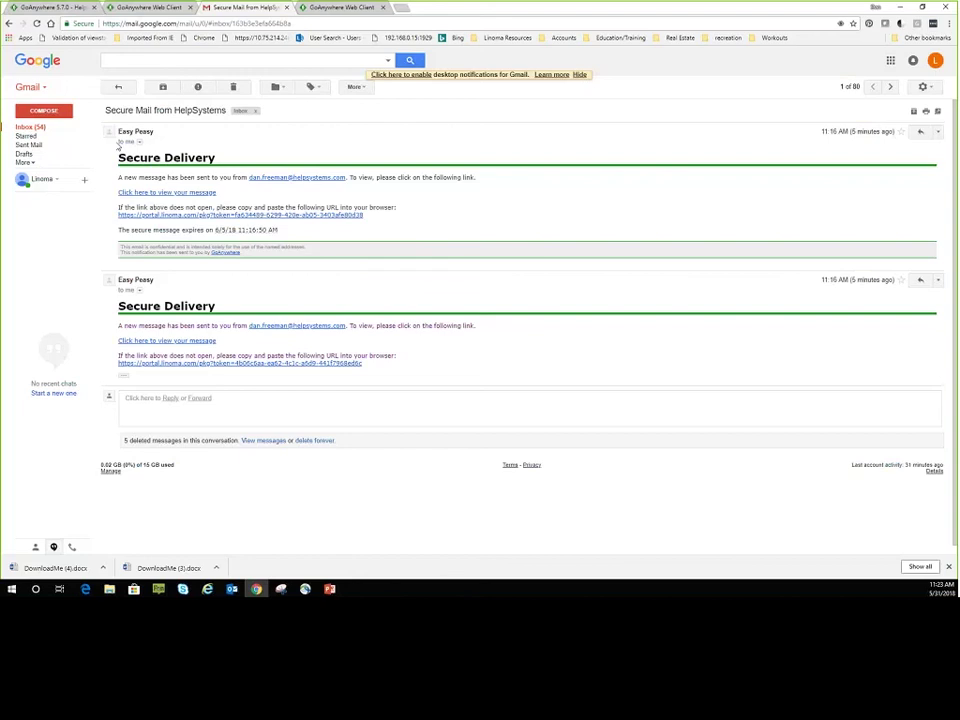
pyautogui.click(37, 128)
pyautogui.click(154, 128)
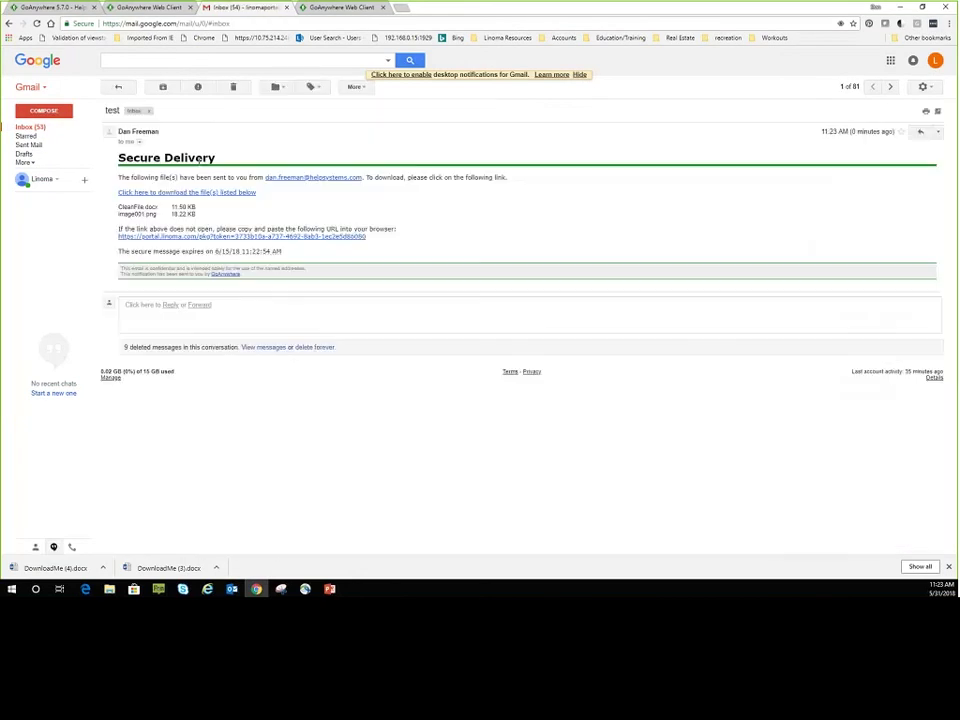
pyautogui.moveTo(118, 207); pyautogui.dragTo(146, 207)
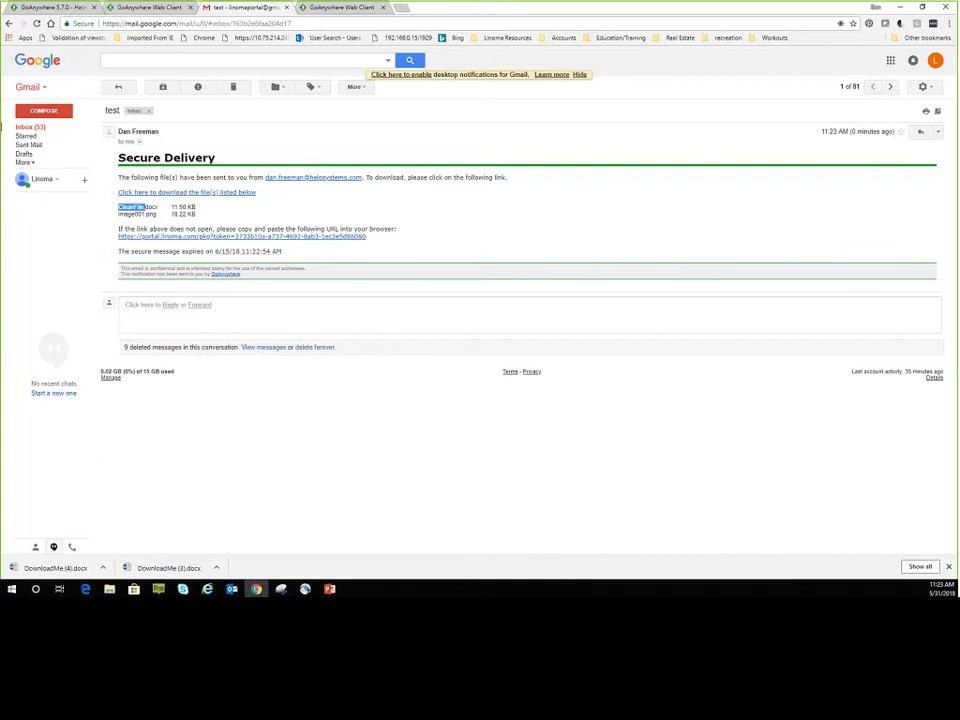
pyautogui.click(191, 192)
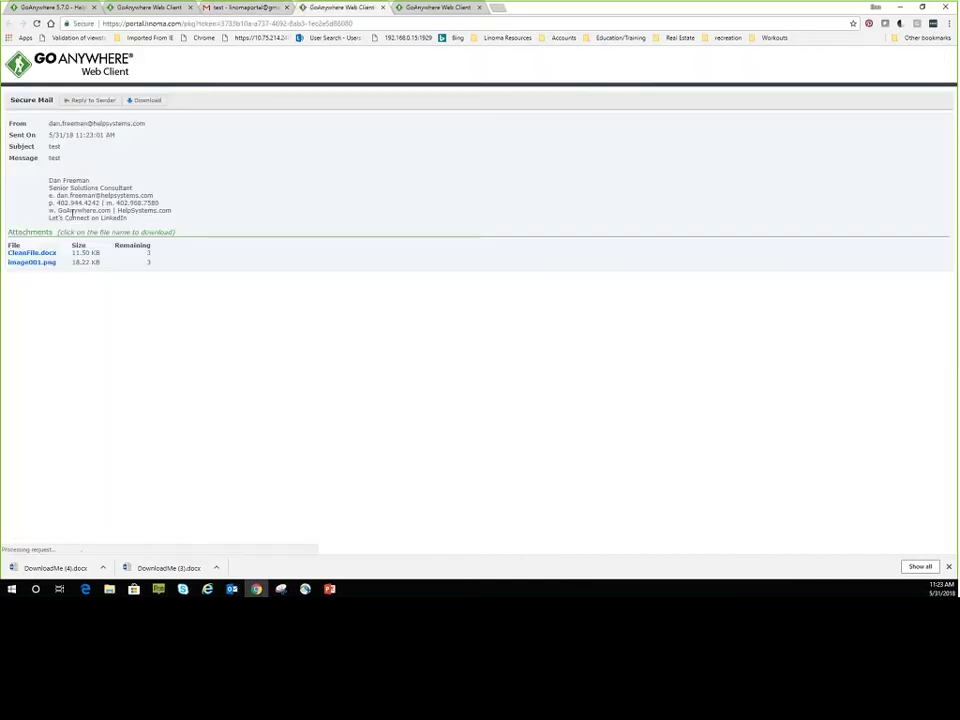
# Download CleanFile.docx from the package and return to the GoAnywhere MFT tab.
pyautogui.click(31, 254)
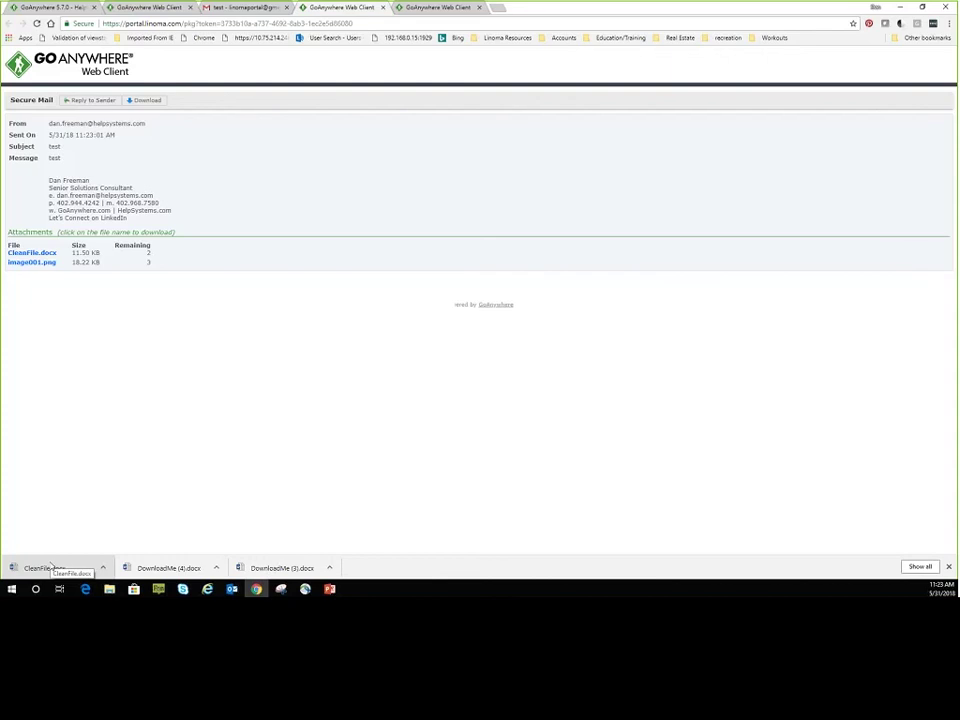
pyautogui.click(45, 7)
pyautogui.click(226, 89)
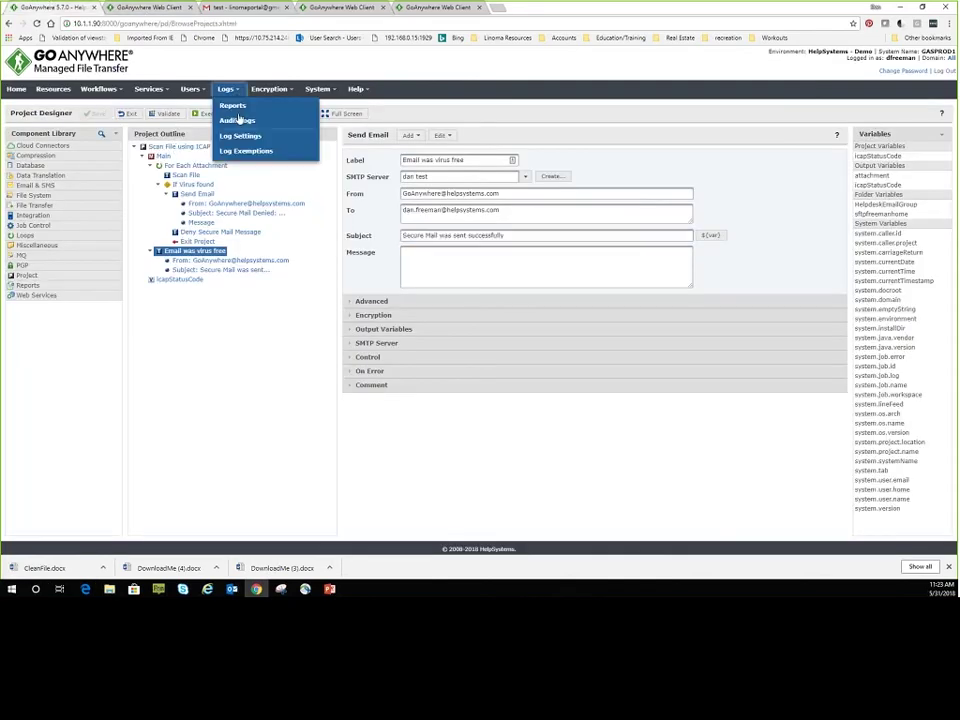
pyautogui.click(239, 122)
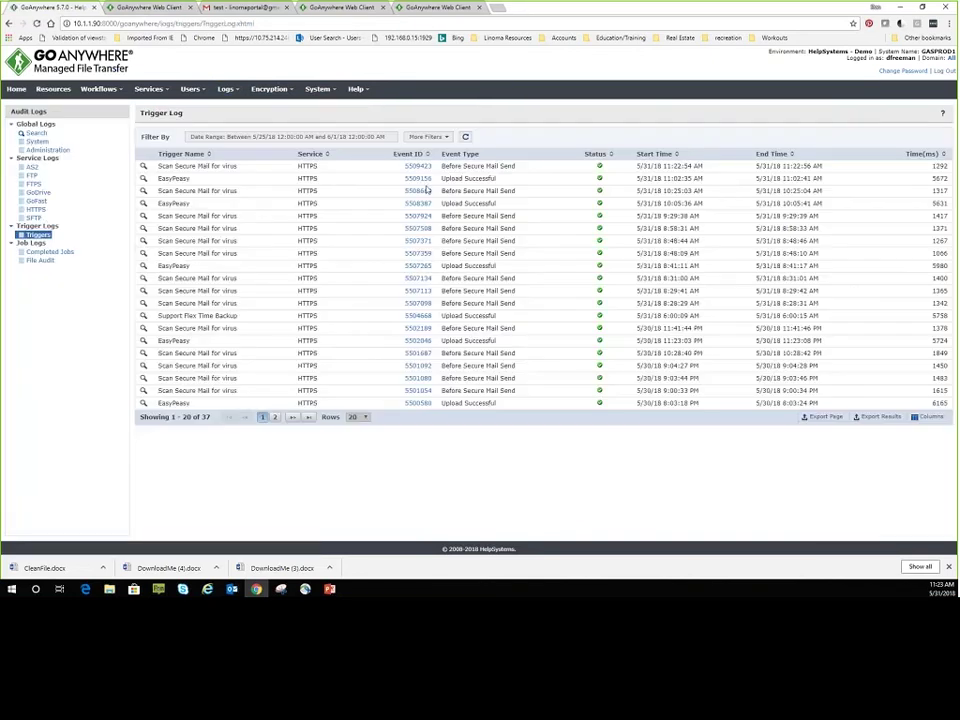
pyautogui.click(98, 88)
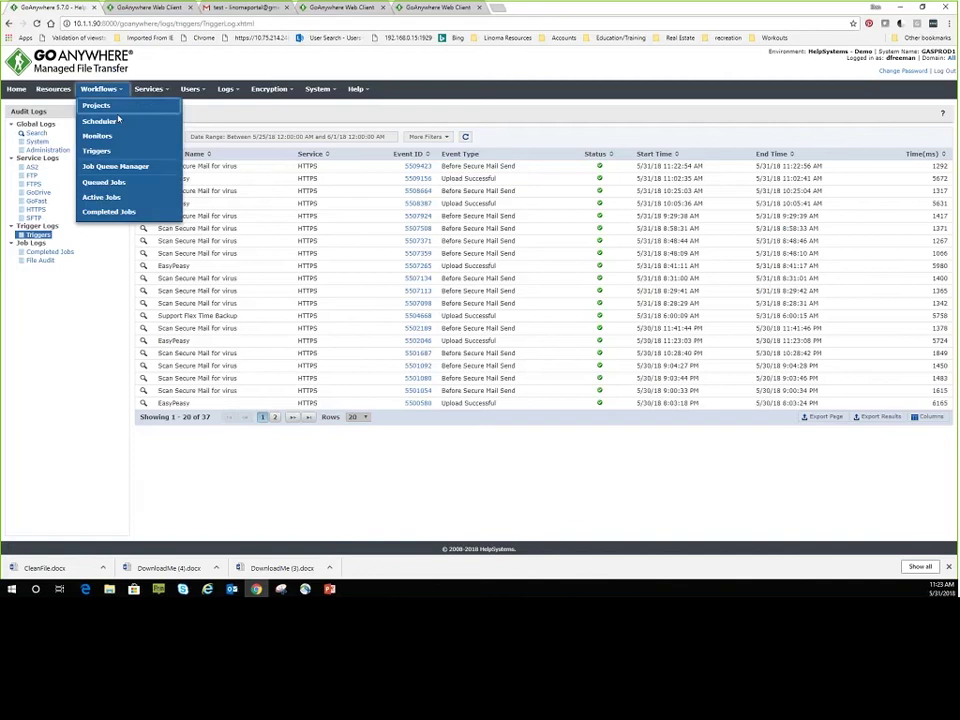
pyautogui.click(114, 214)
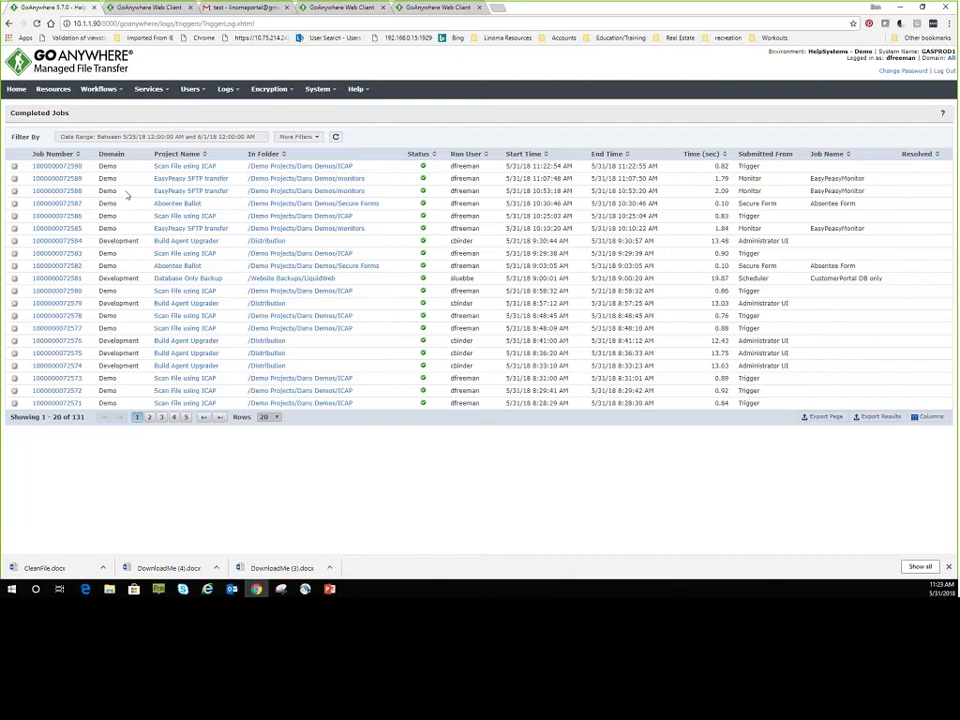
pyautogui.click(57, 166)
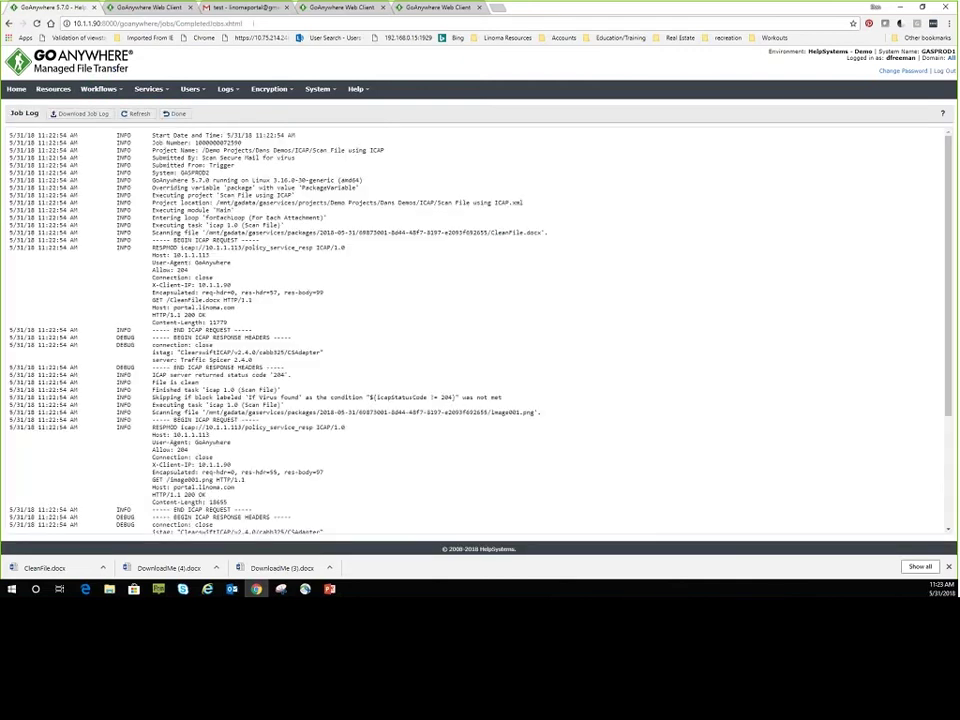
# Highlight the ICAP 204 status, 'File is clean' and 'was not met' log lines, then switch to the Web Client.
pyautogui.scroll(-1, 211, 392)
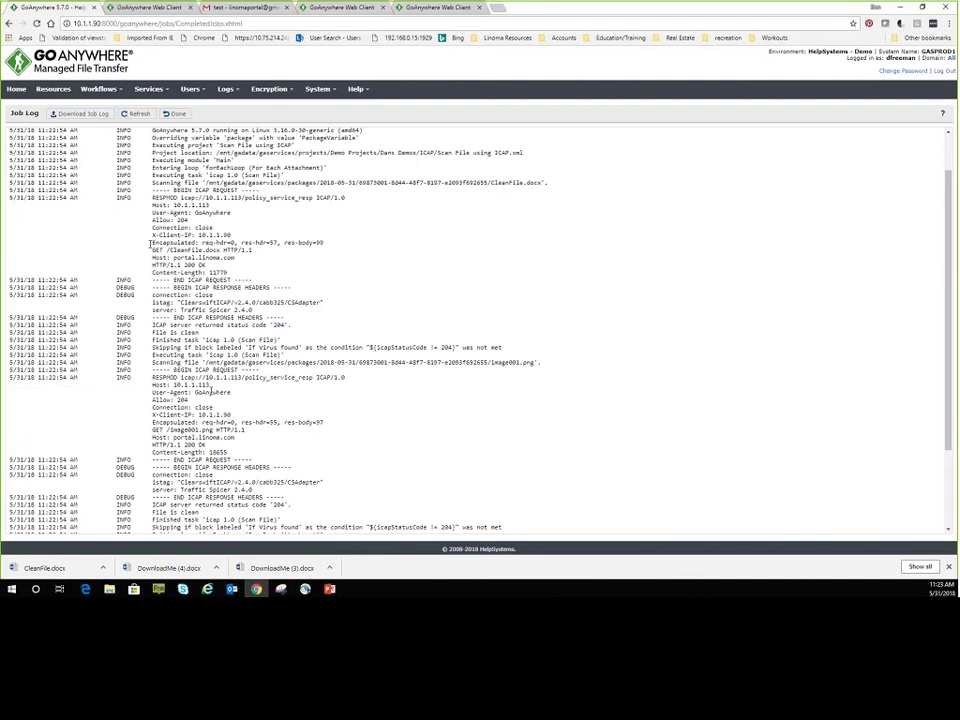
pyautogui.moveTo(170, 190); pyautogui.dragTo(250, 190)
pyautogui.moveTo(180, 199); pyautogui.dragTo(216, 199)
pyautogui.click(172, 219)
pyautogui.doubleClick(177, 219)
pyautogui.moveTo(198, 325); pyautogui.dragTo(289, 326)
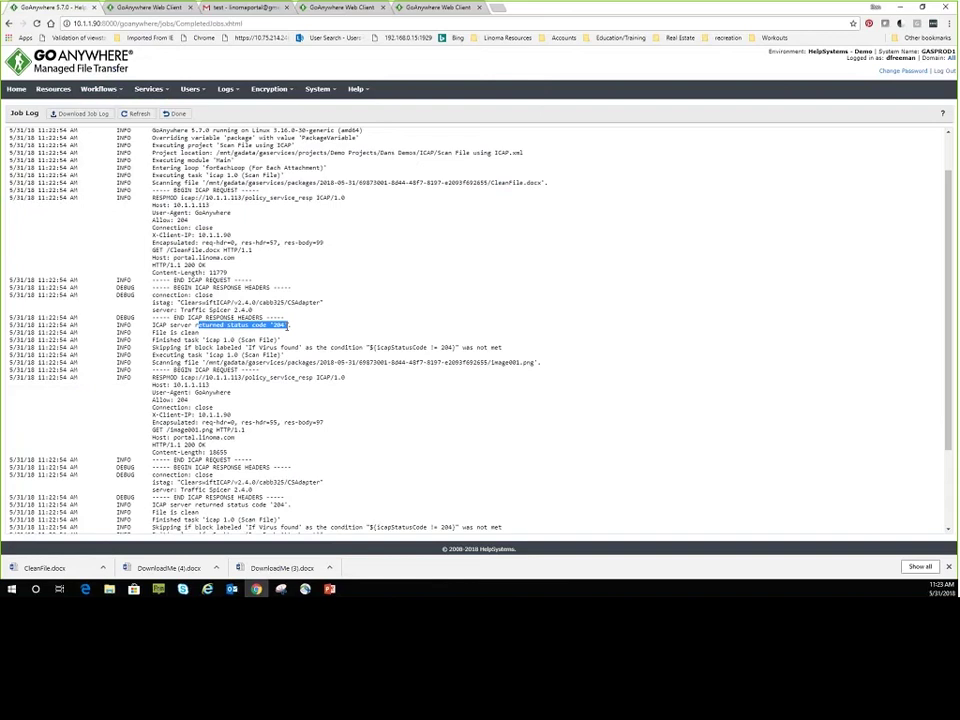
pyautogui.moveTo(152, 332); pyautogui.dragTo(292, 348)
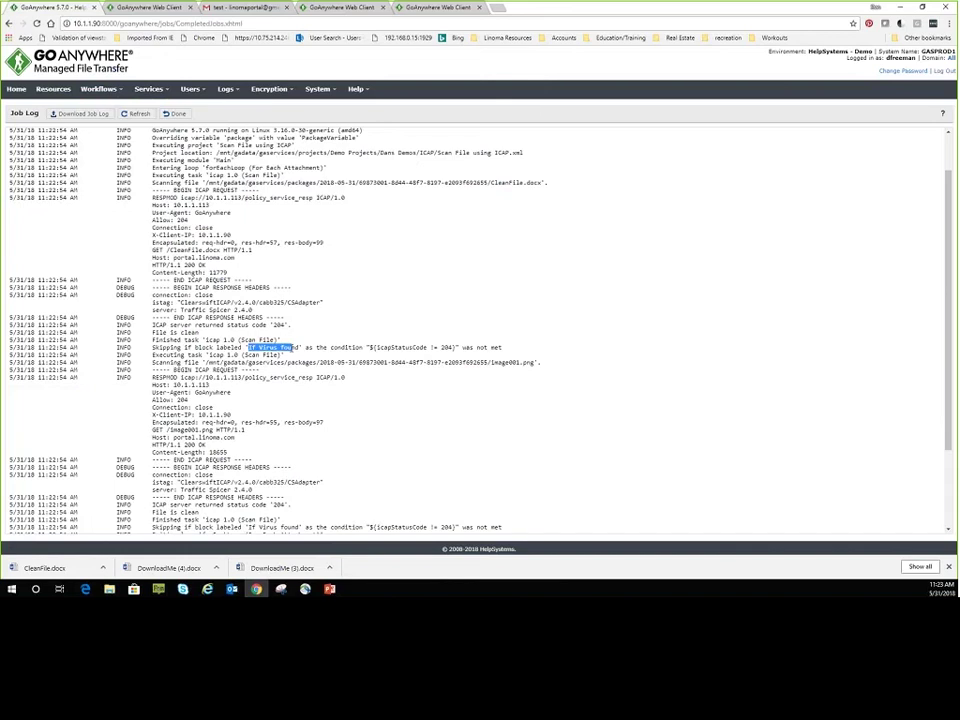
pyautogui.moveTo(461, 347); pyautogui.dragTo(503, 347)
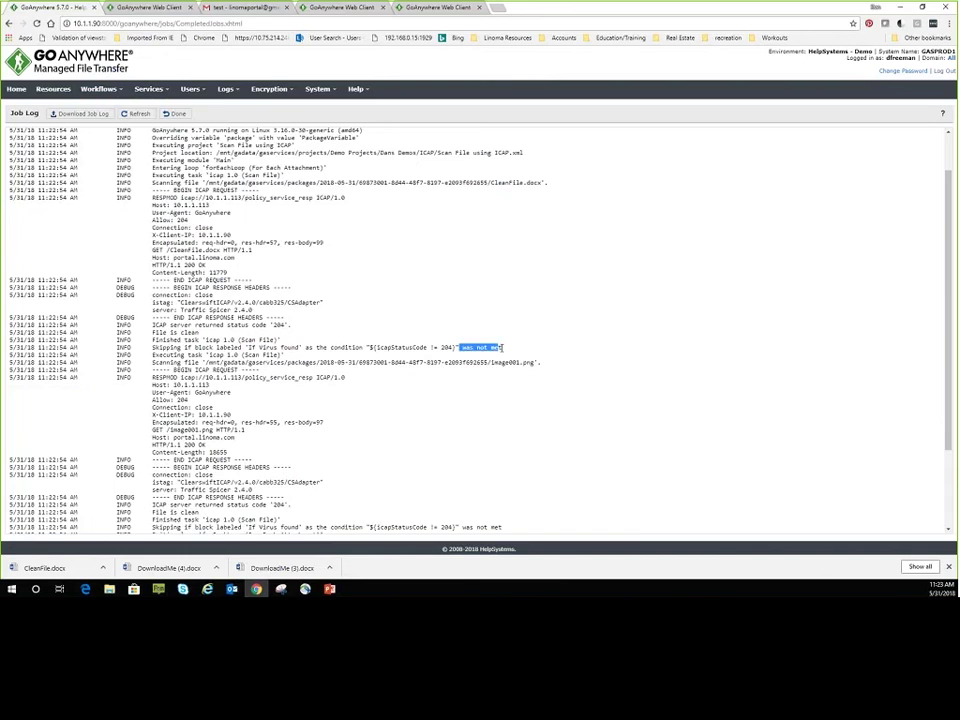
pyautogui.scroll(-3, 217, 404)
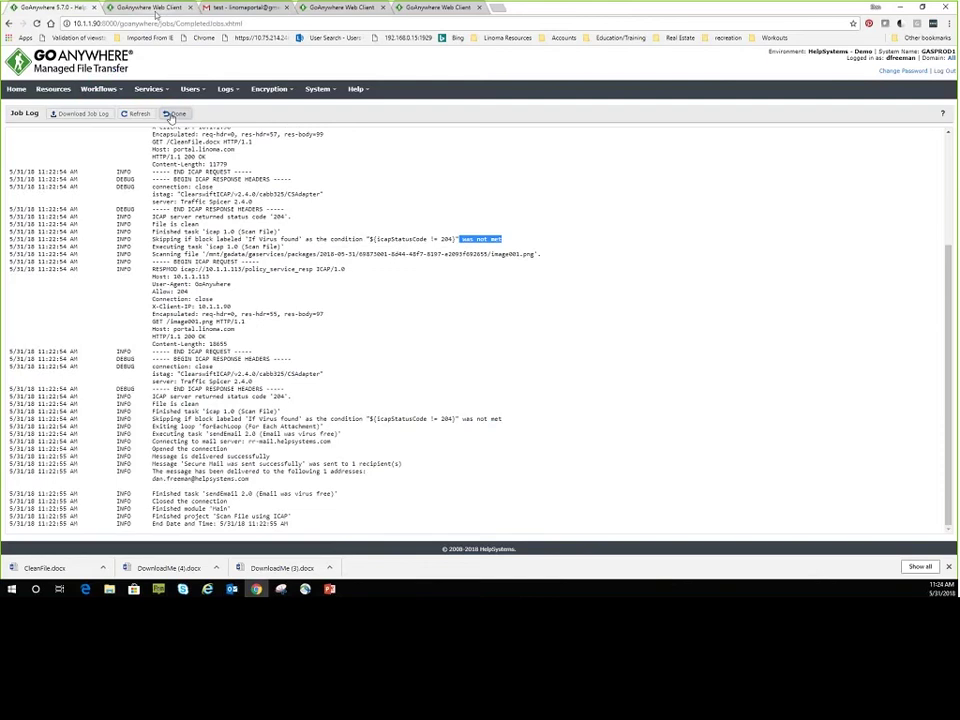
pyautogui.click(155, 12)
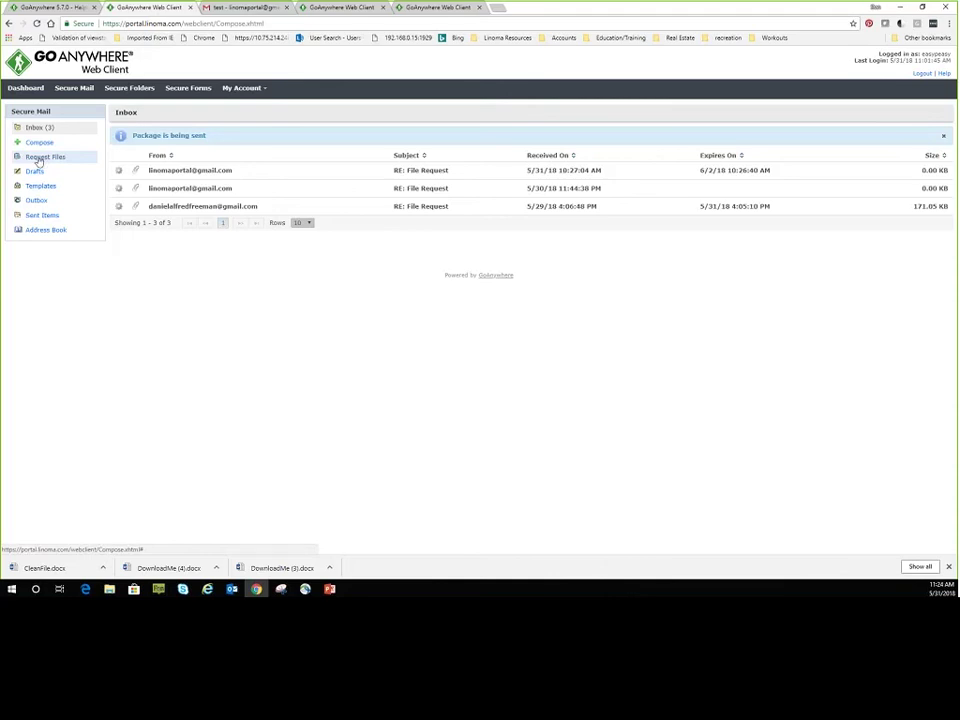
# Send the Gmail recipient a file request saying 'I want a large secure file from you. :)', expiring in 2 days.
pyautogui.click(38, 162)
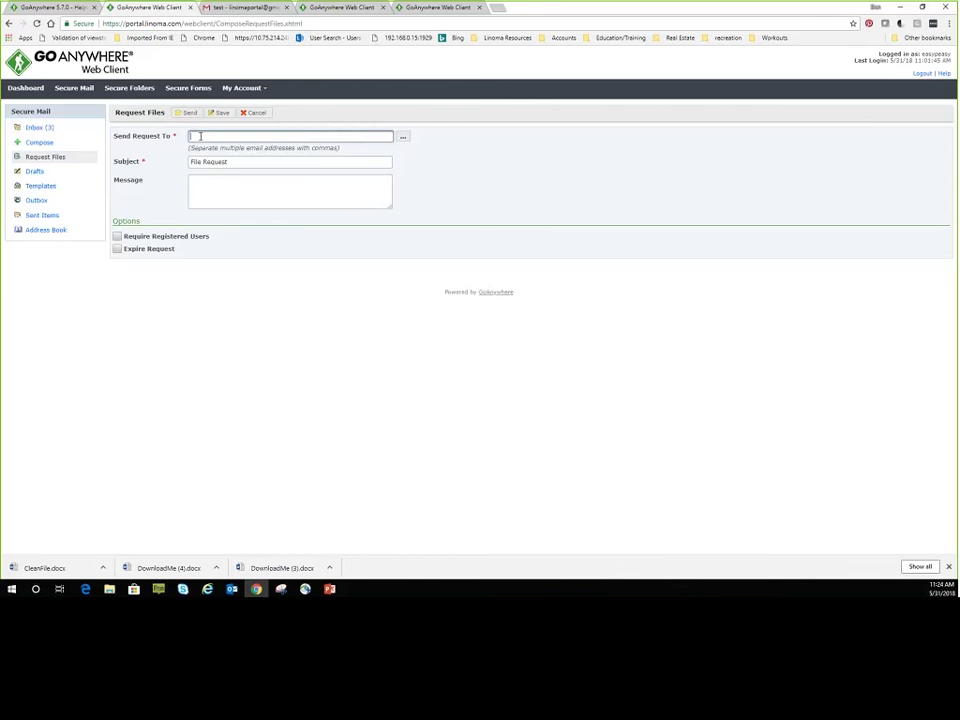
pyautogui.write('linomapor')
pyautogui.press('Tab')
pyautogui.press('Tab')
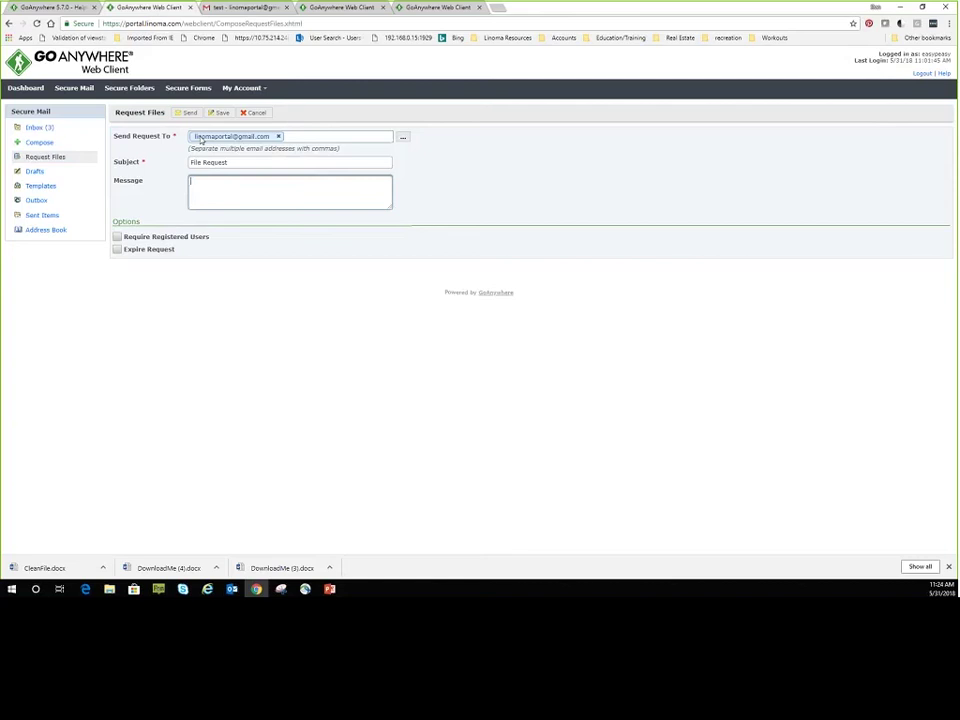
pyautogui.write('I want a large secure ')
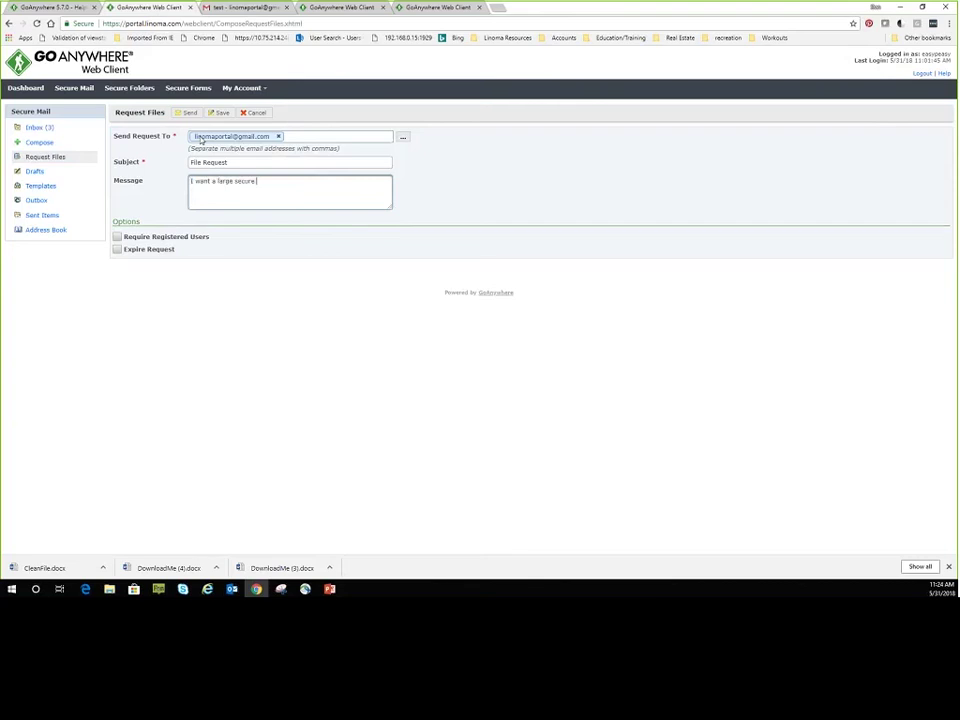
pyautogui.write('file from you. :)')
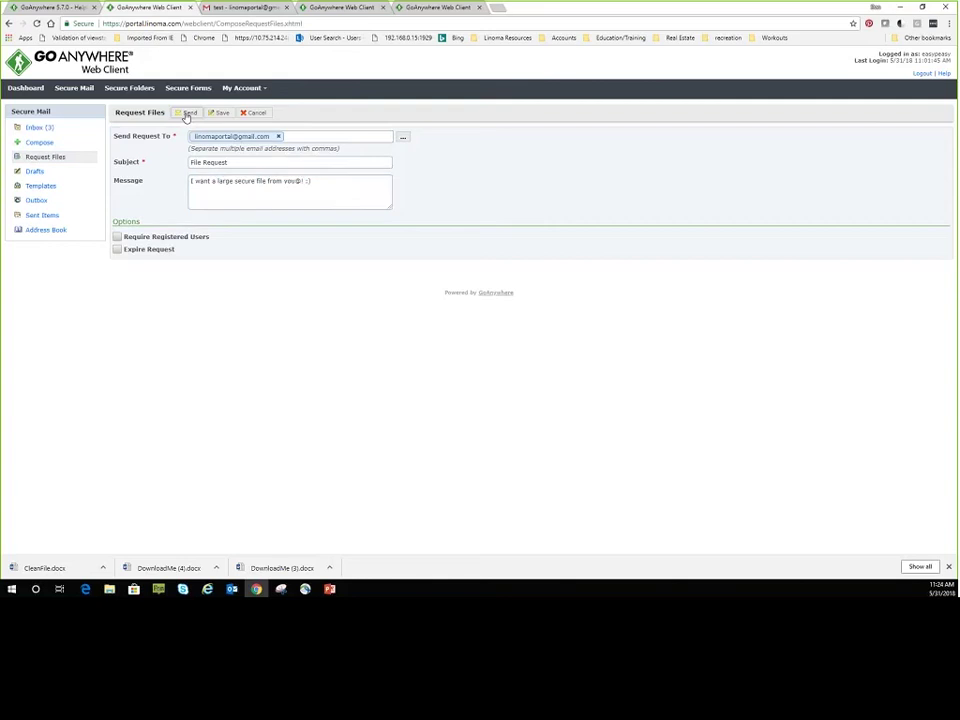
pyautogui.click(117, 249)
pyautogui.click(185, 260)
pyautogui.click(192, 115)
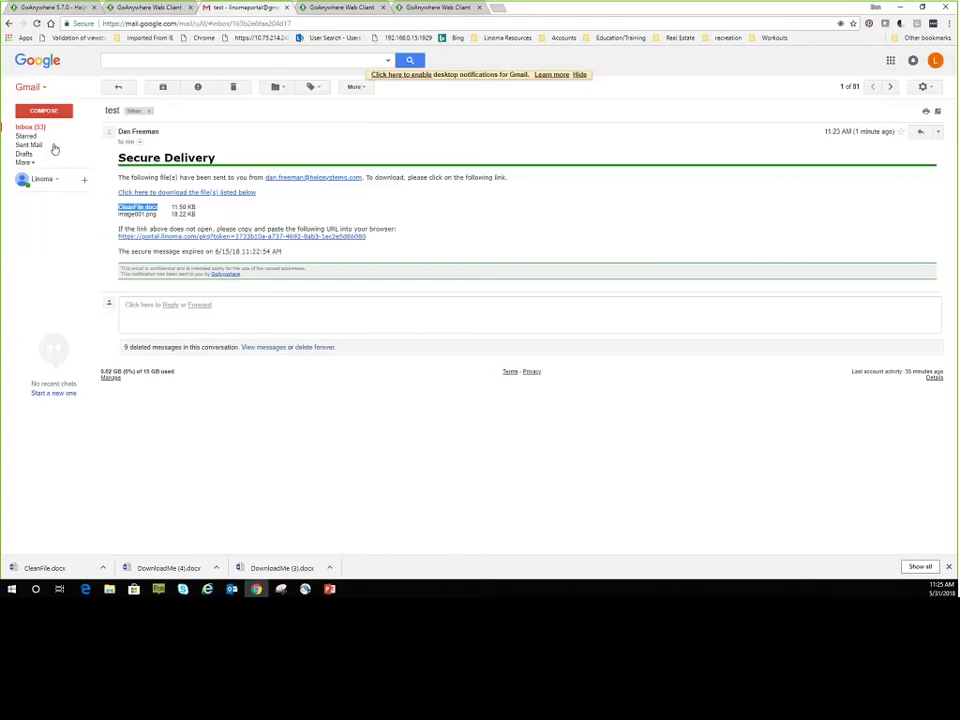
# Refresh the Gmail inbox, open the Easy Peasy File Request email, and follow its upload link.
pyautogui.click(38, 129)
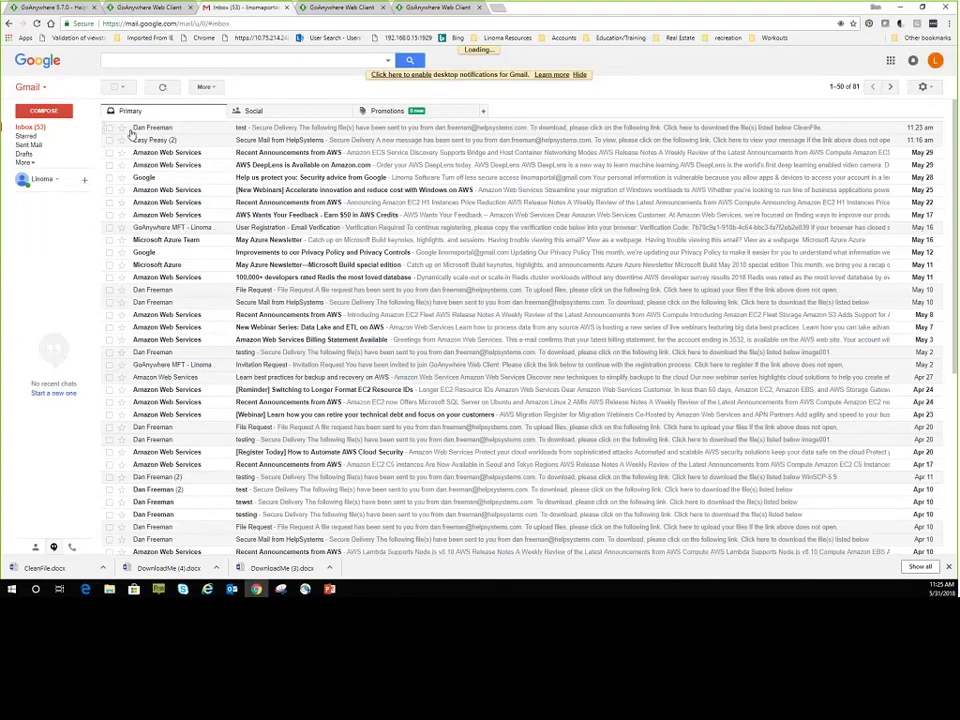
pyautogui.click(162, 89)
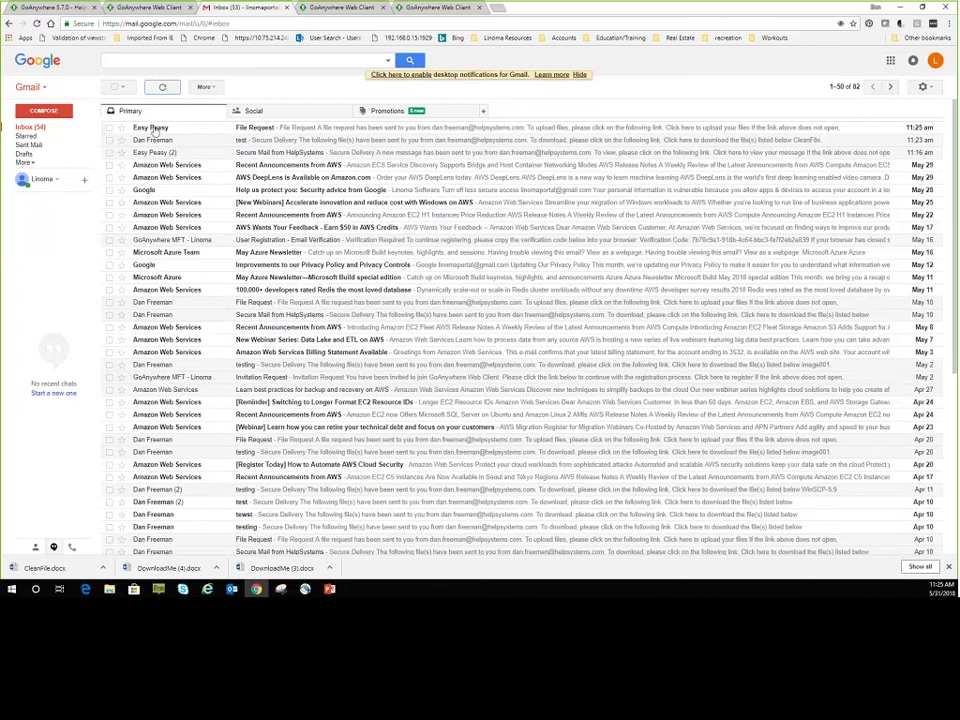
pyautogui.click(155, 130)
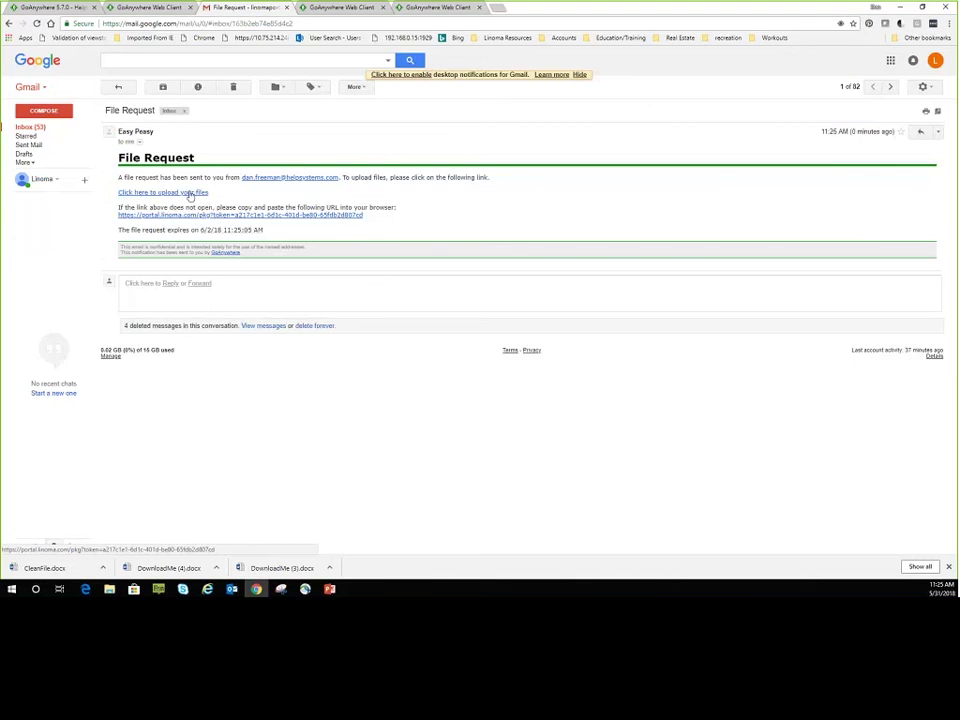
pyautogui.click(167, 193)
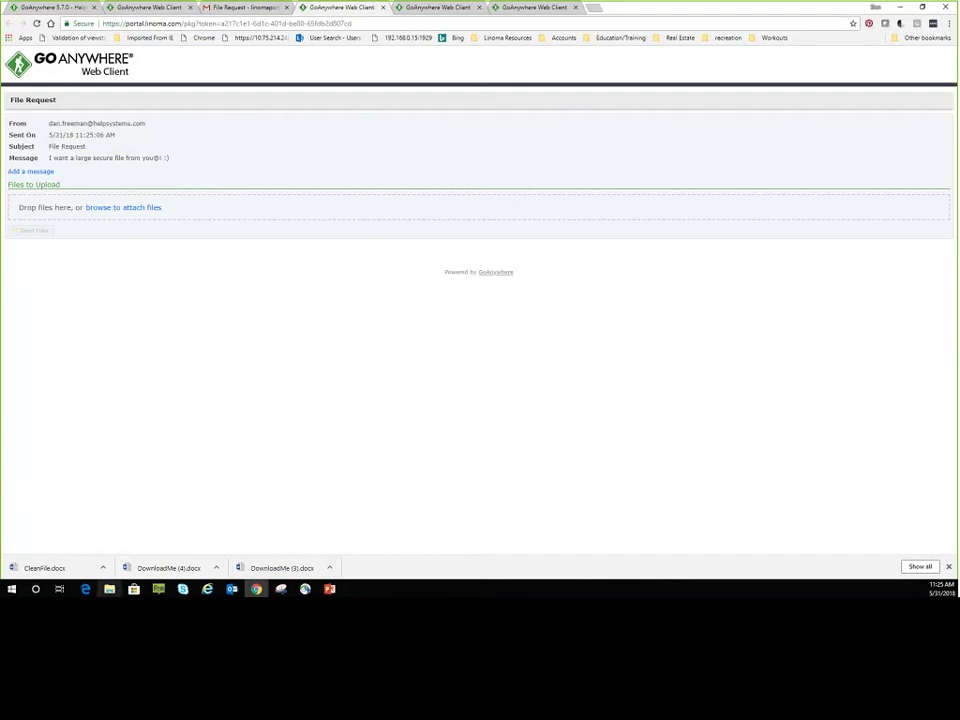
# Drop easy3.txt from the archive folder onto the File Request page and send it.
pyautogui.click(109, 589)
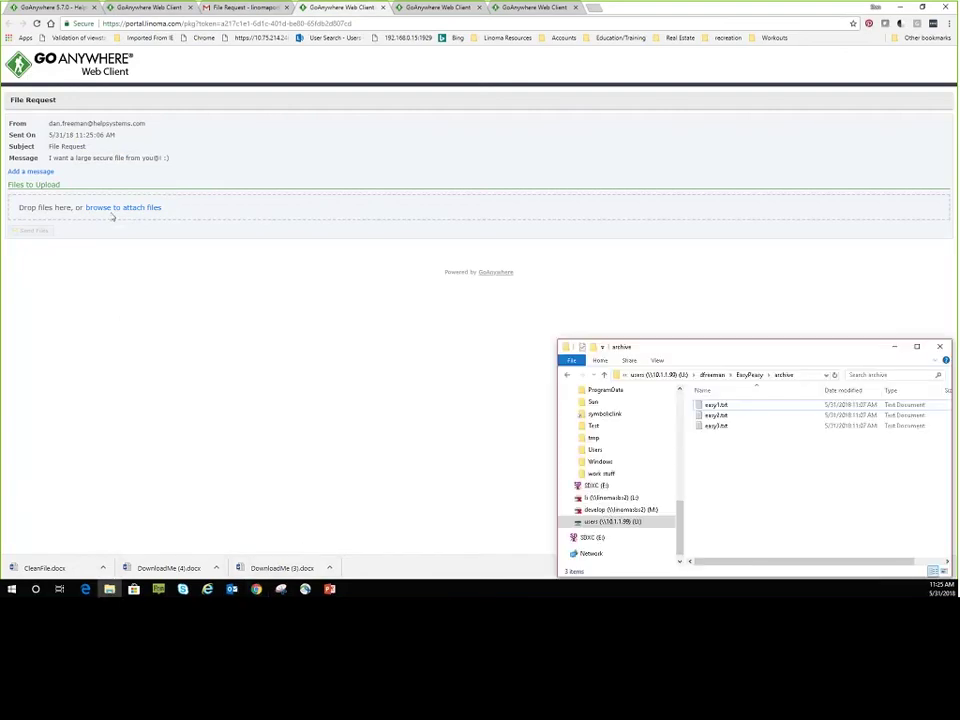
pyautogui.moveTo(730, 429); pyautogui.dragTo(176, 211)
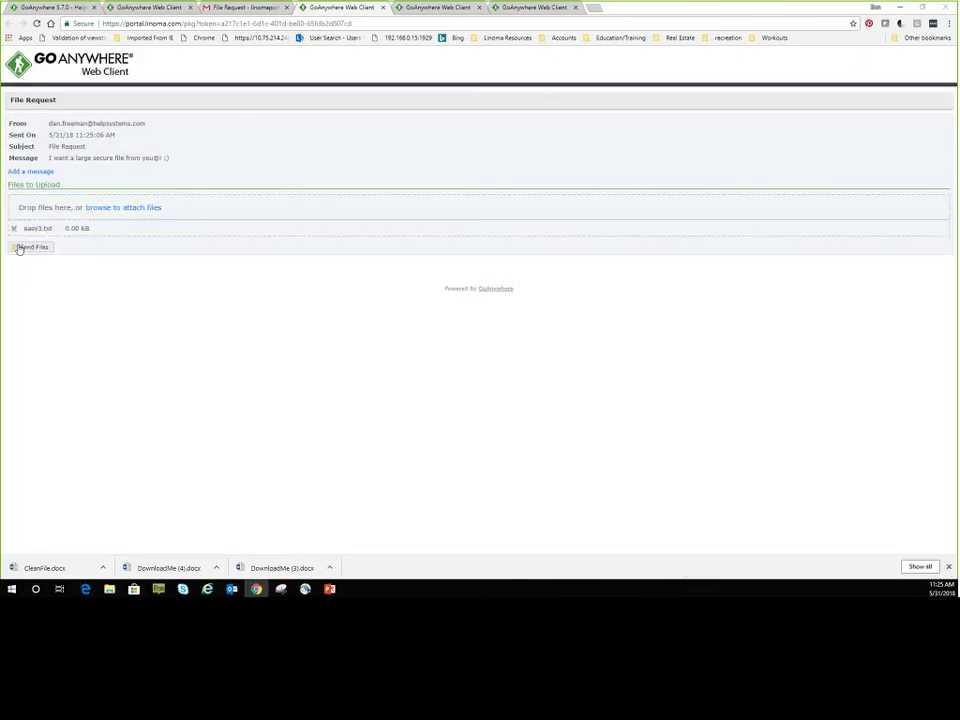
pyautogui.click(19, 248)
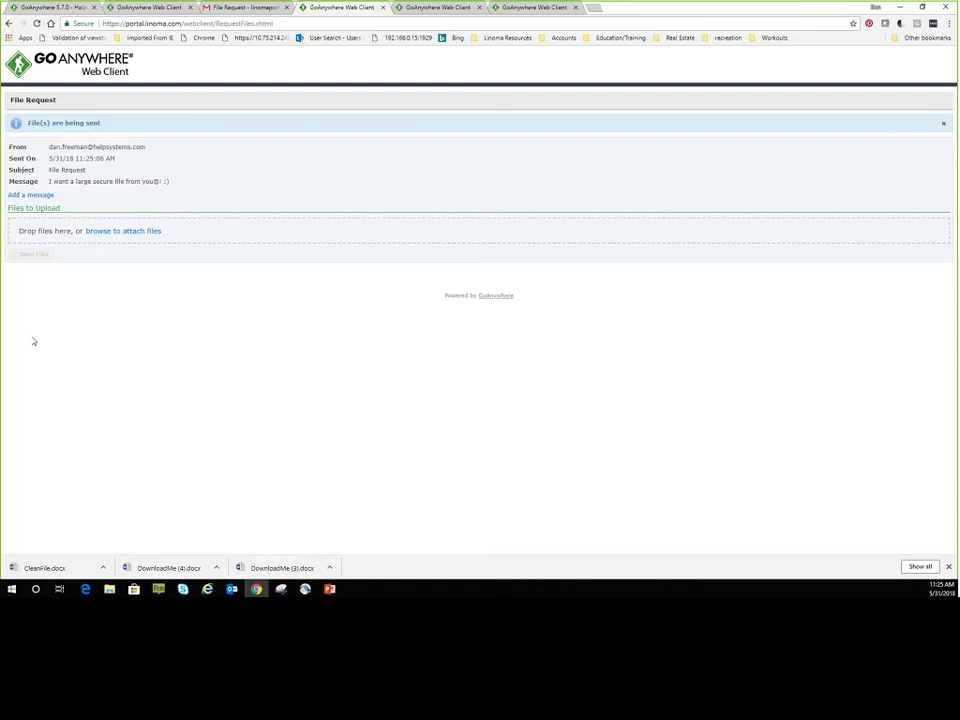
# Bring up Outlook to check the notification emails, then minimize it again.
pyautogui.click(232, 590)
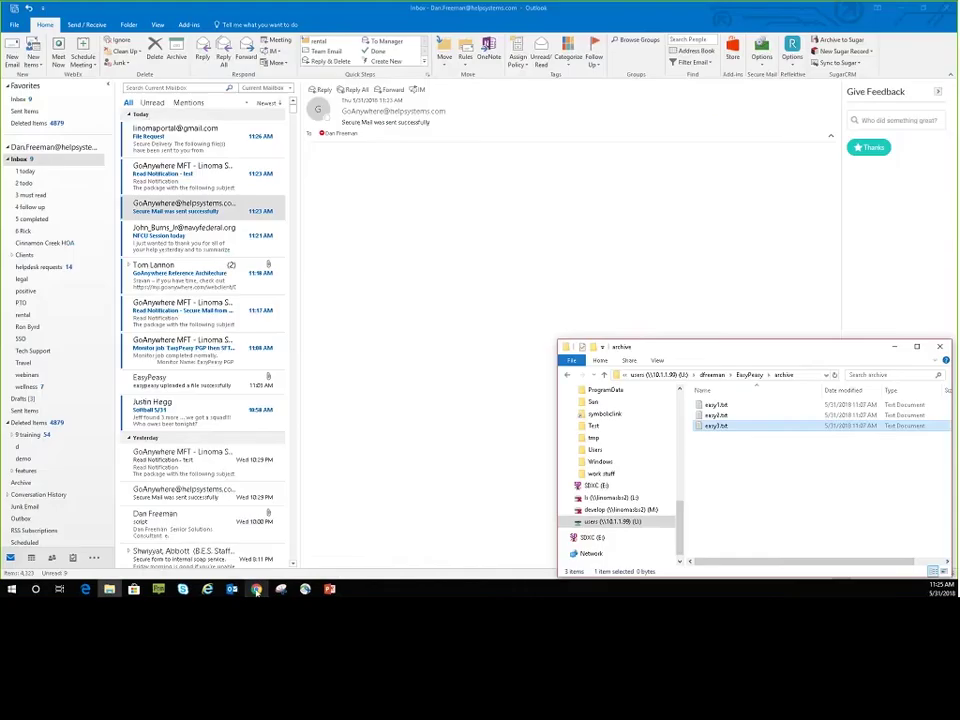
pyautogui.click(232, 590)
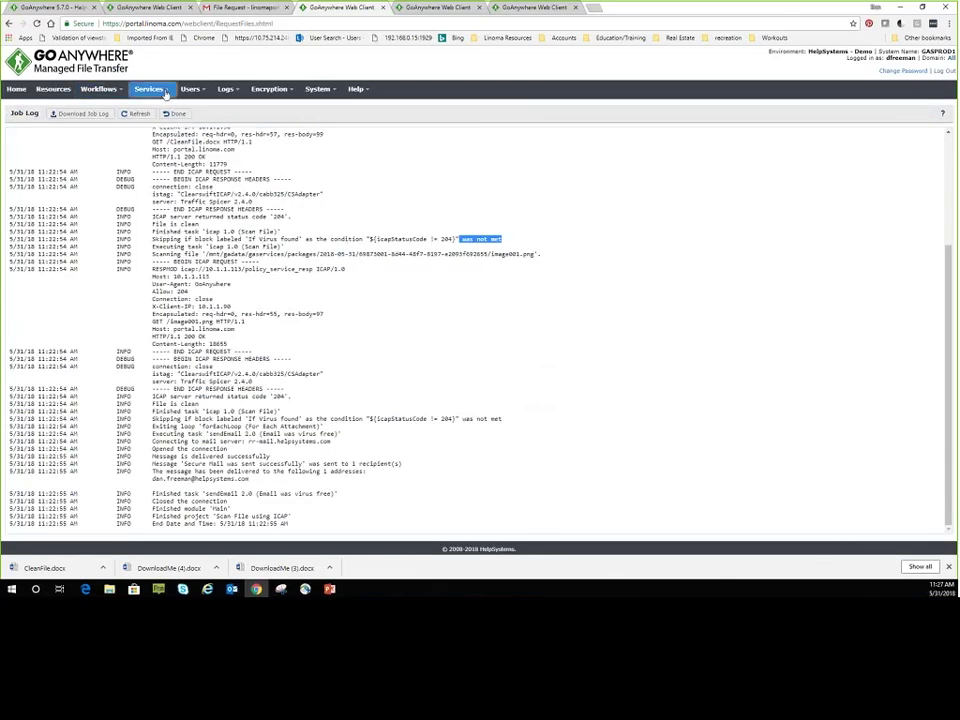
# Go to Services > Secure Forms, open the EasyPeasy Vote Form, and show its Components designer.
pyautogui.moveTo(166, 94)
pyautogui.moveTo(160, 178)
pyautogui.click(264, 200)
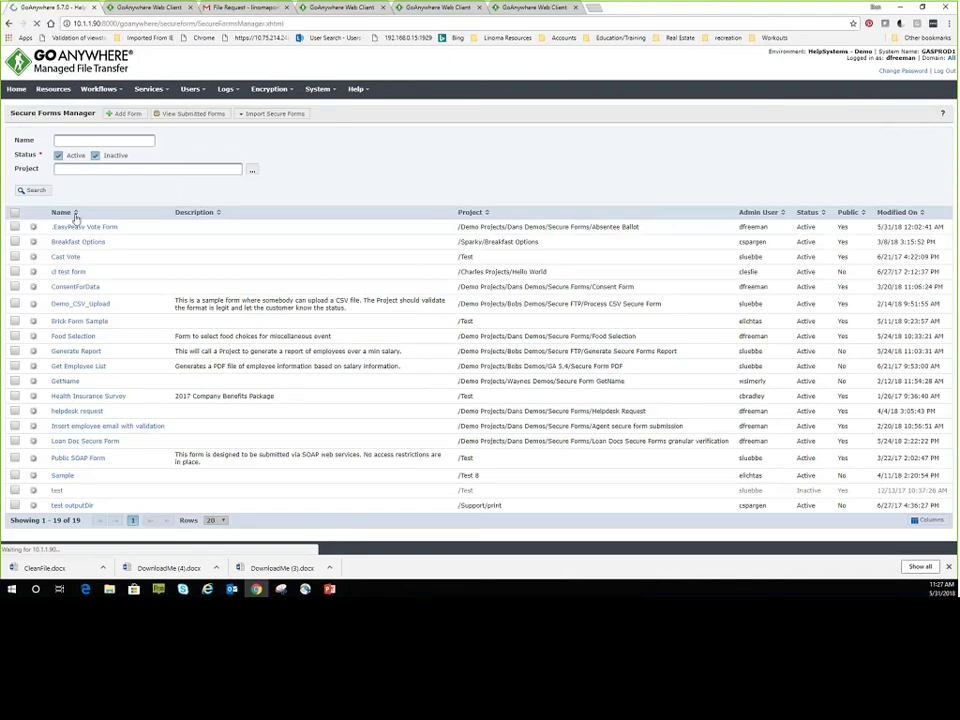
pyautogui.click(71, 228)
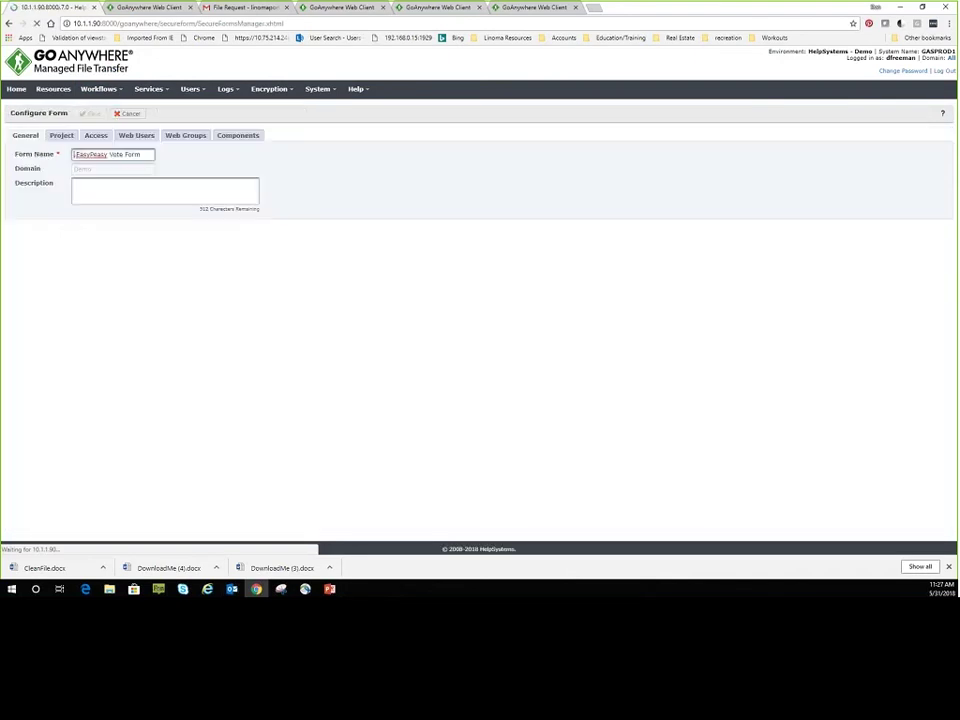
pyautogui.click(248, 142)
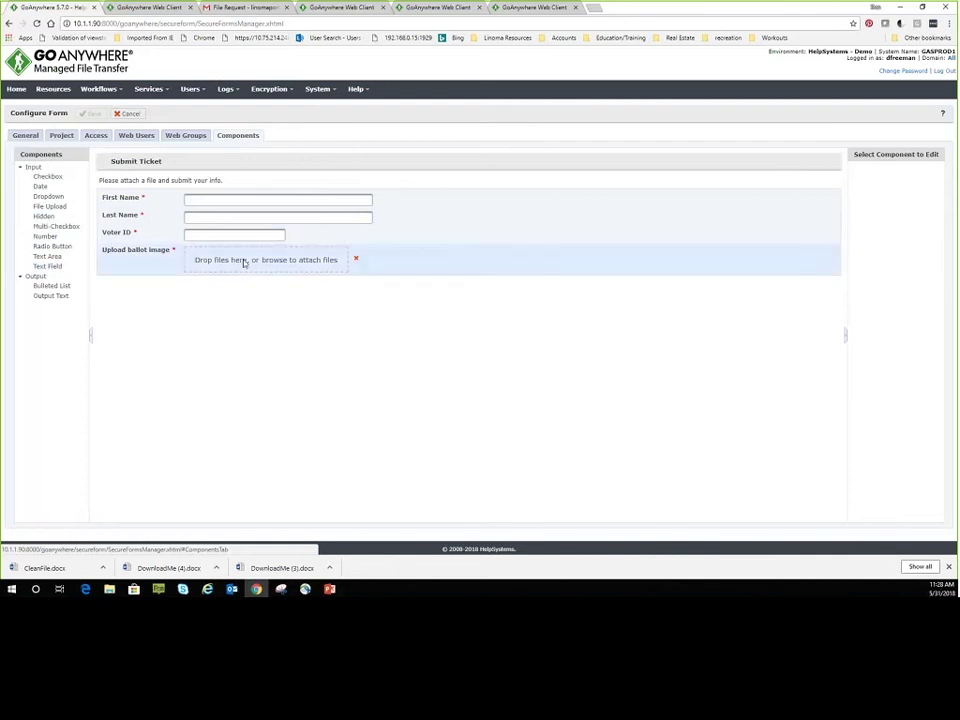
# Inspect the First Name field's variable name, then view the form's Access settings and address.
pyautogui.click(454, 205)
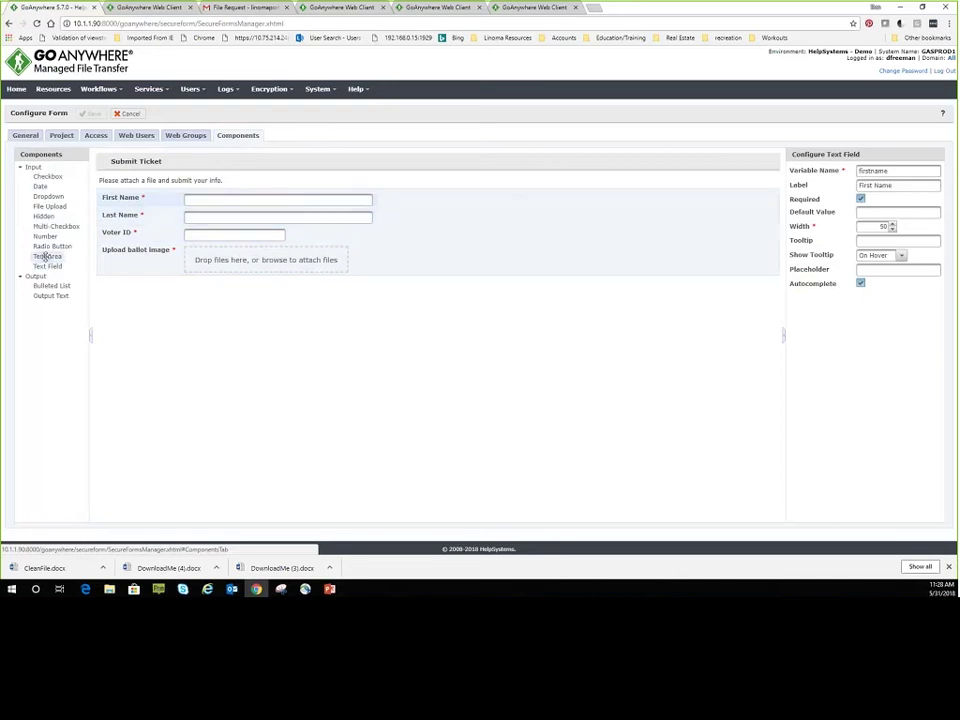
pyautogui.click(320, 199)
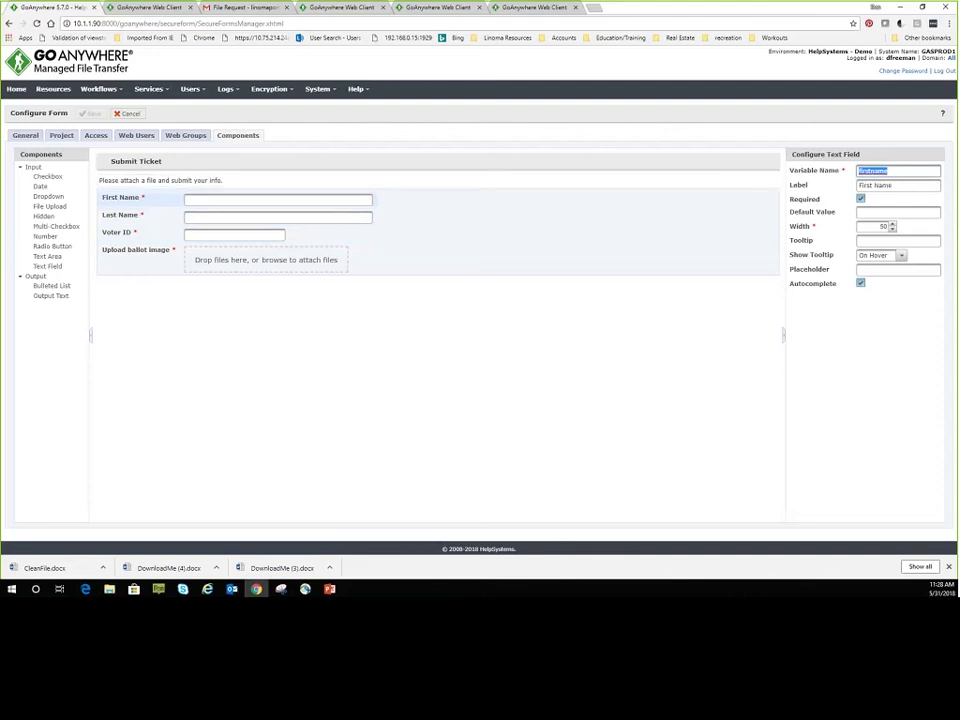
pyautogui.click(88, 137)
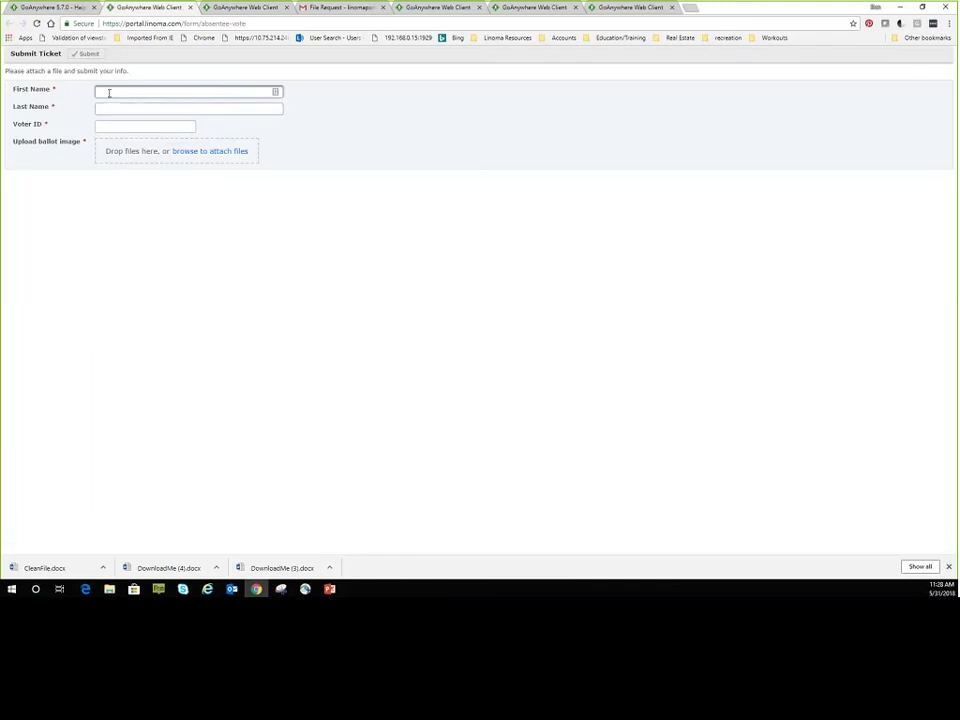
# Enter first name 'Easy', last name 'Beasy' and a voter ID, then attach easy3.txt as the ballot image.
pyautogui.write('Easy')
pyautogui.press('Tab')
pyautogui.write('B')
pyautogui.write('easy')
pyautogui.press('Tab')
pyautogui.write('kjaldja')
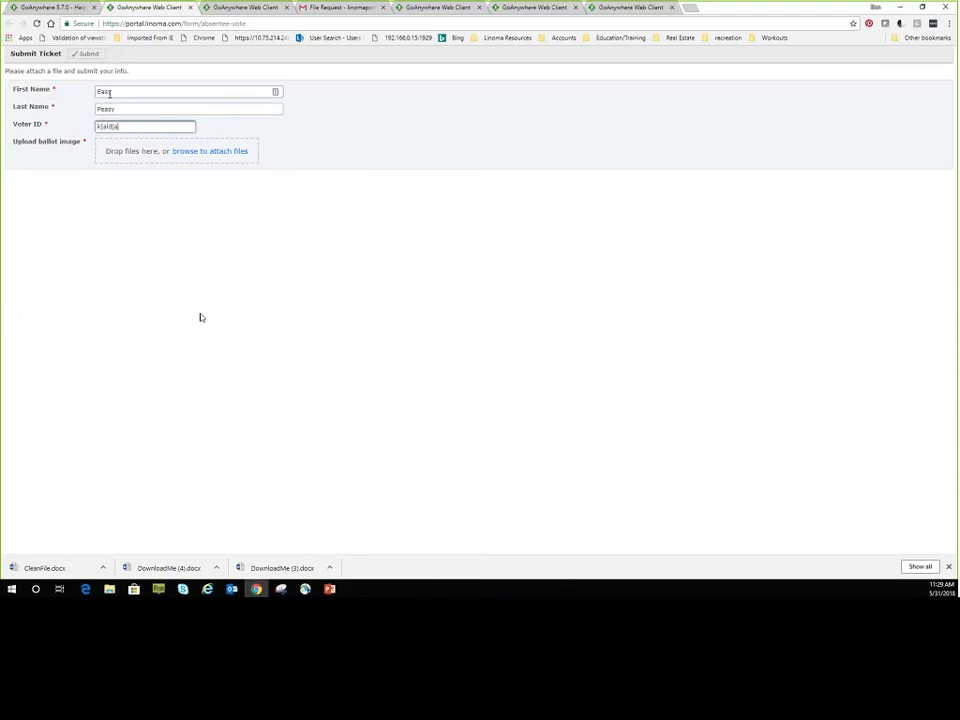
pyautogui.write('djf')
pyautogui.hotkey('alt', 'Tab')
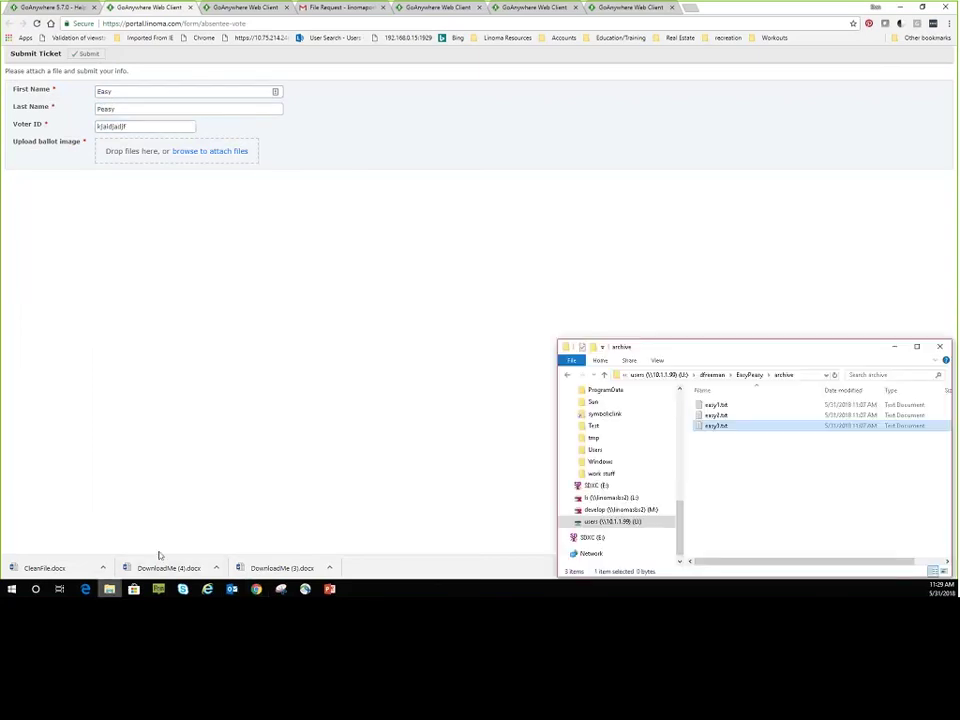
pyautogui.moveTo(716, 425); pyautogui.dragTo(166, 160)
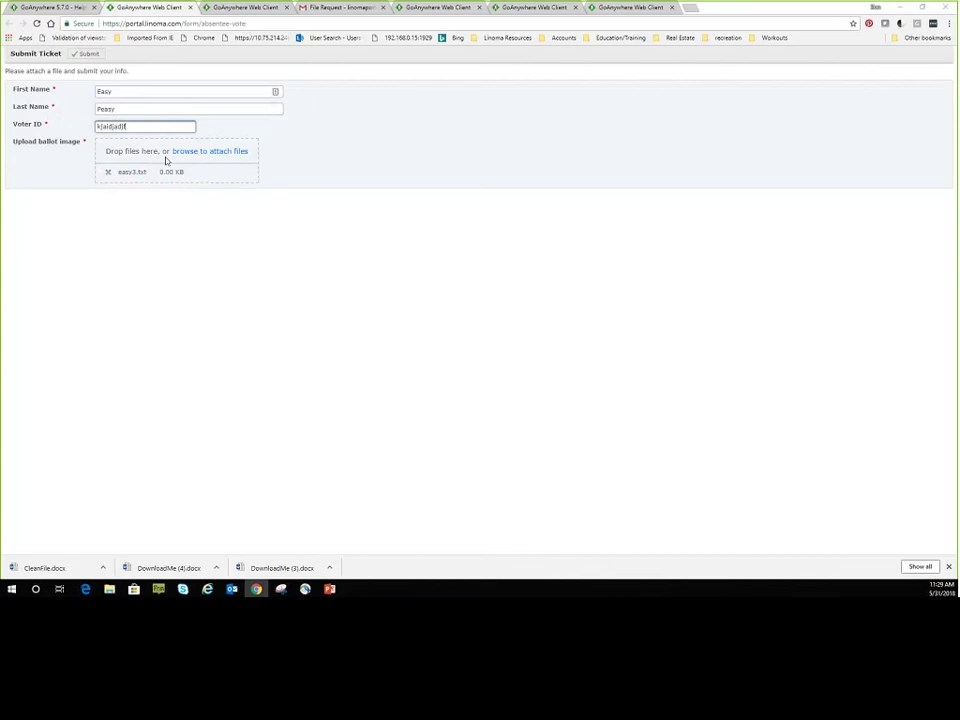
# Submit the completed absentee ballot form.
pyautogui.click(80, 55)
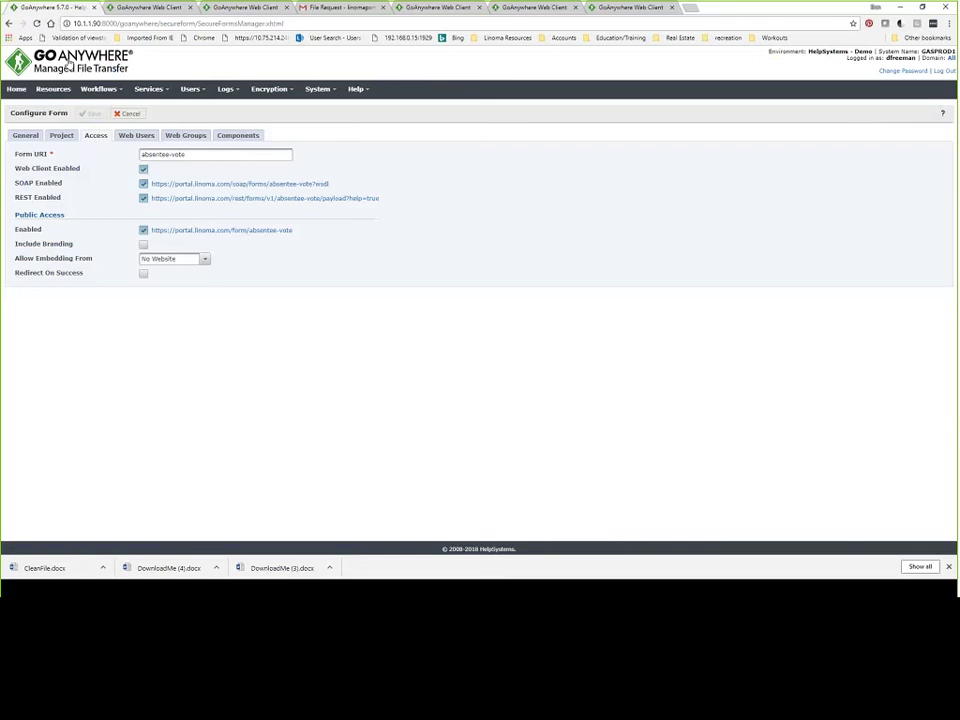
# Open System > Cloud Connectors, browse the connector Marketplace, then close it to view the four connectors.
pyautogui.click(318, 89)
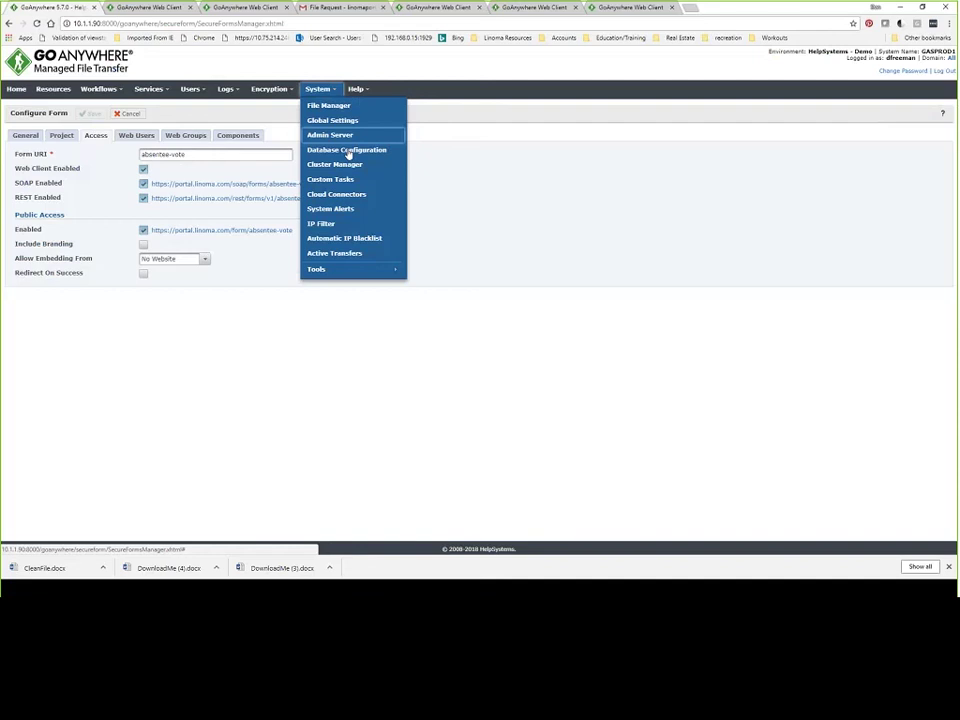
pyautogui.click(345, 194)
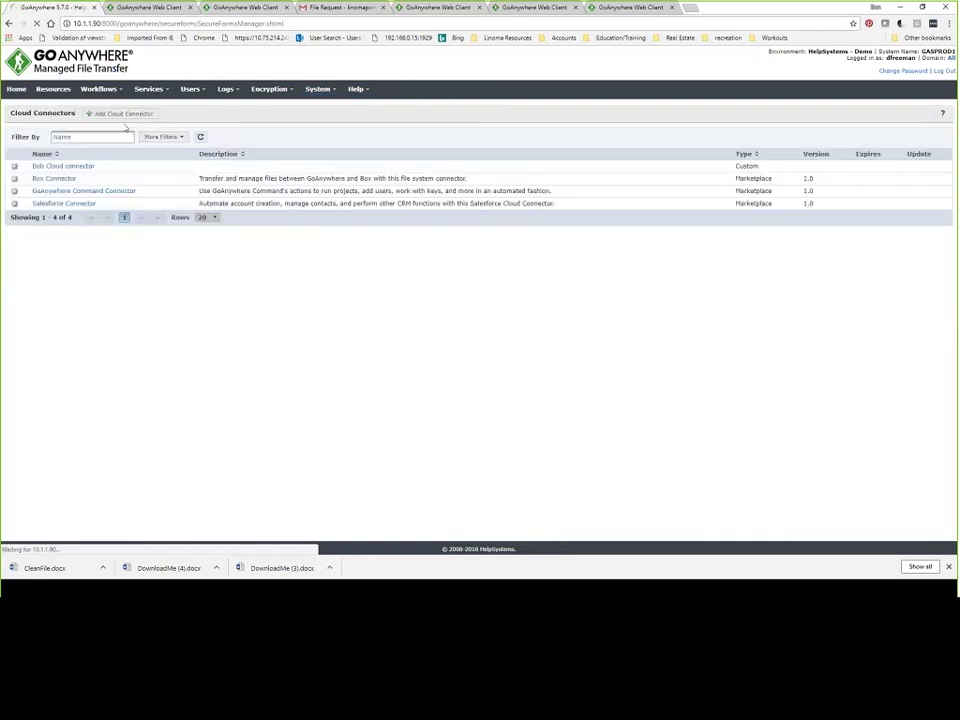
pyautogui.click(112, 117)
pyautogui.scroll(-3, 448, 300)
pyautogui.scroll(-5, 446, 285)
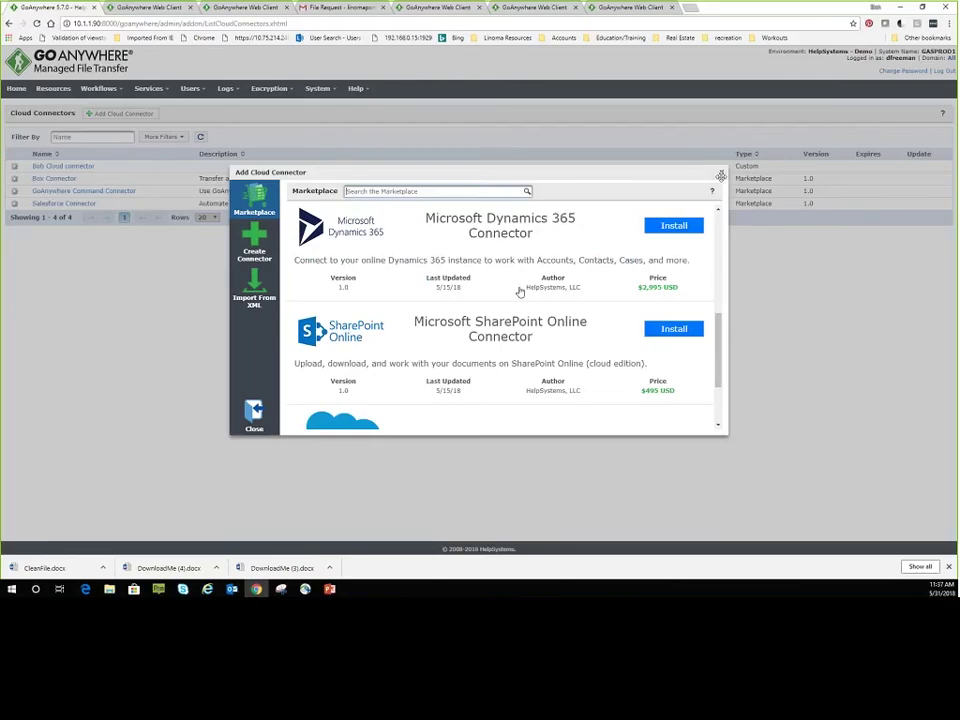
pyautogui.press('Escape')
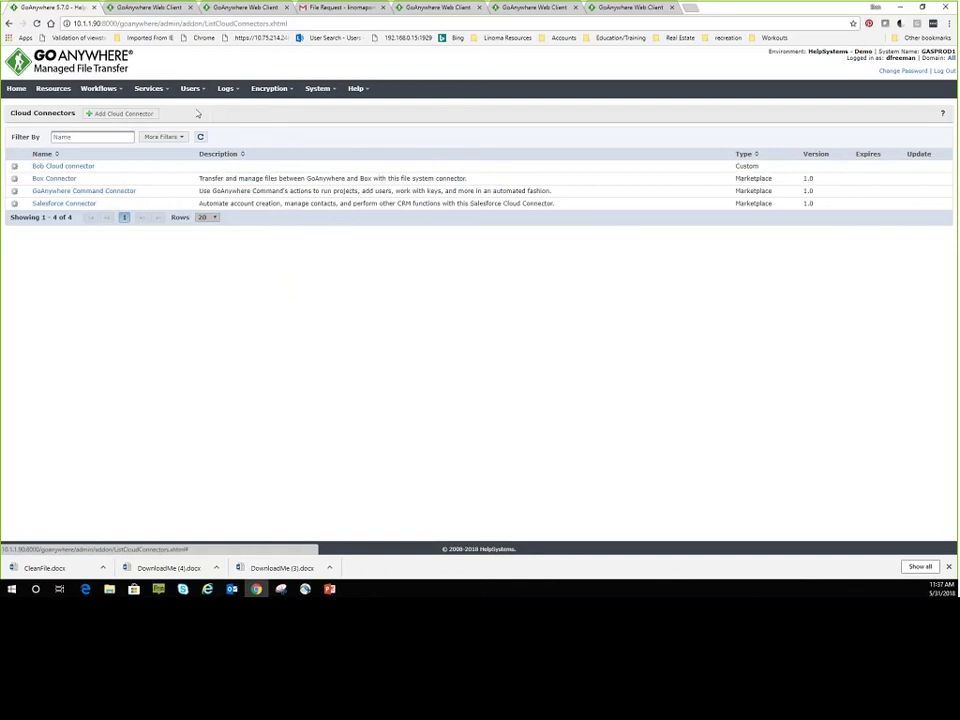
# Show the Runtime limits for concurrent batch jobs and monitors in System Global Settings.
pyautogui.moveTo(337, 99)
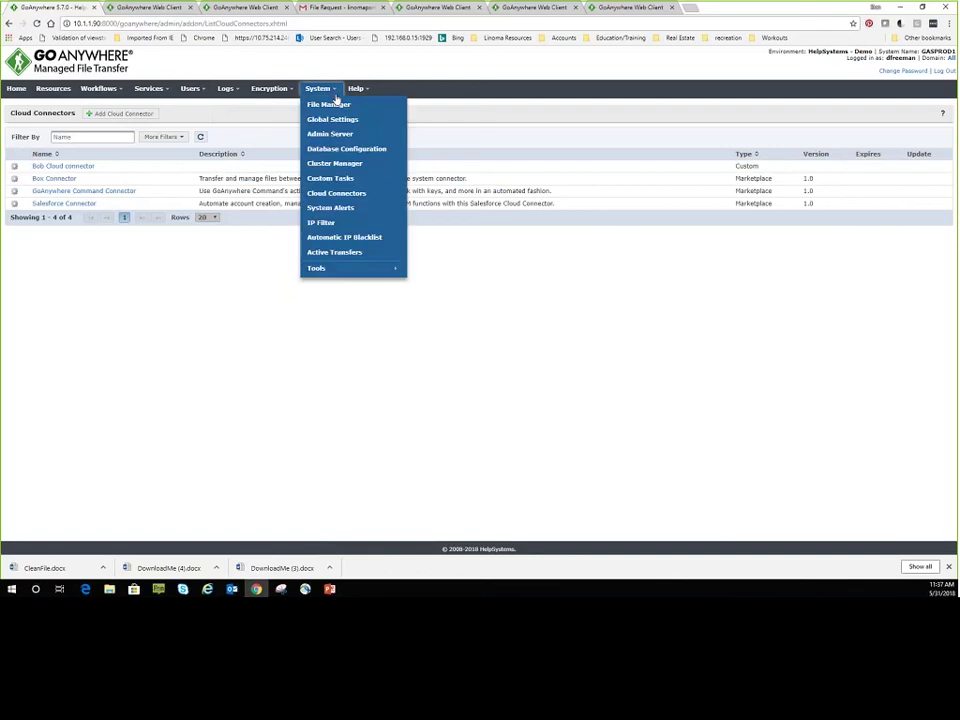
pyautogui.click(336, 121)
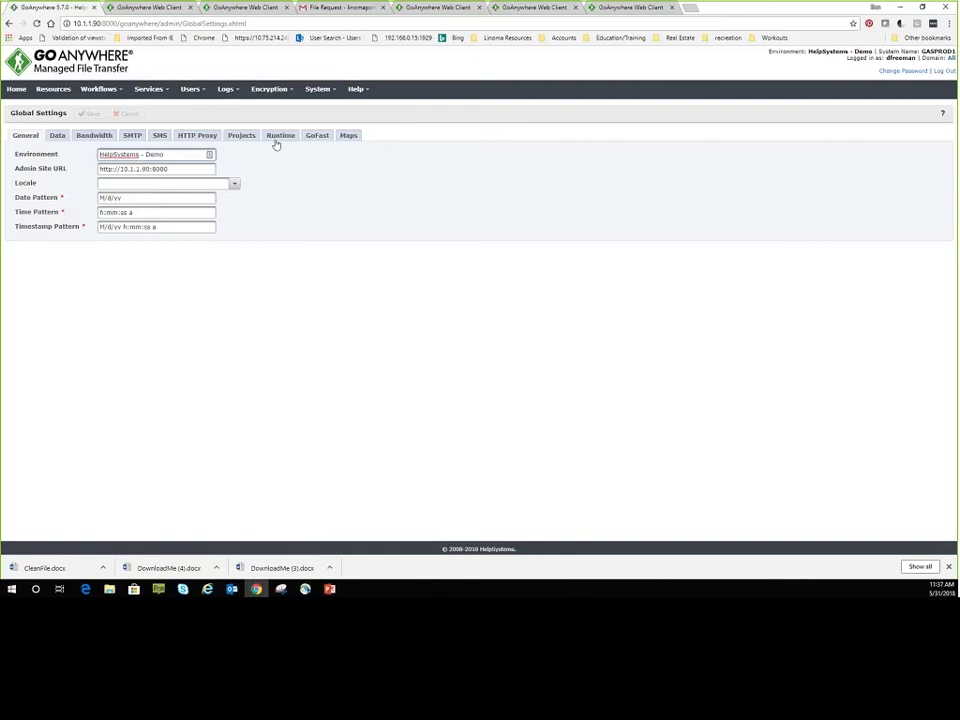
pyautogui.click(278, 136)
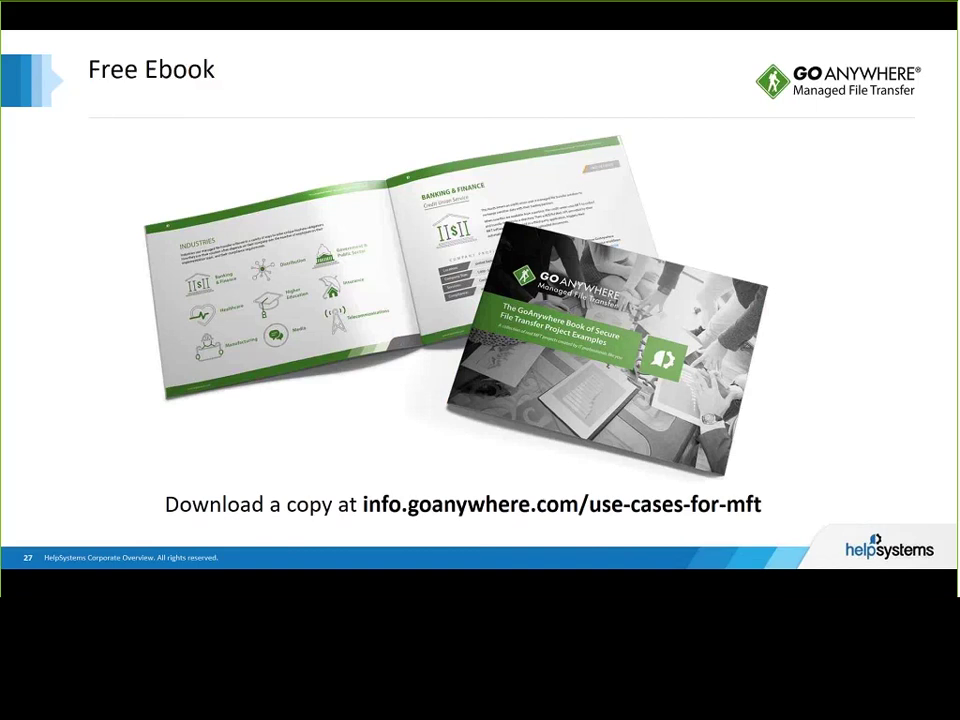
# Advance the slideshow to slide 28 with the info.goanywhere.com/use-cases-for-mft ebook link.
pyautogui.press('Right')
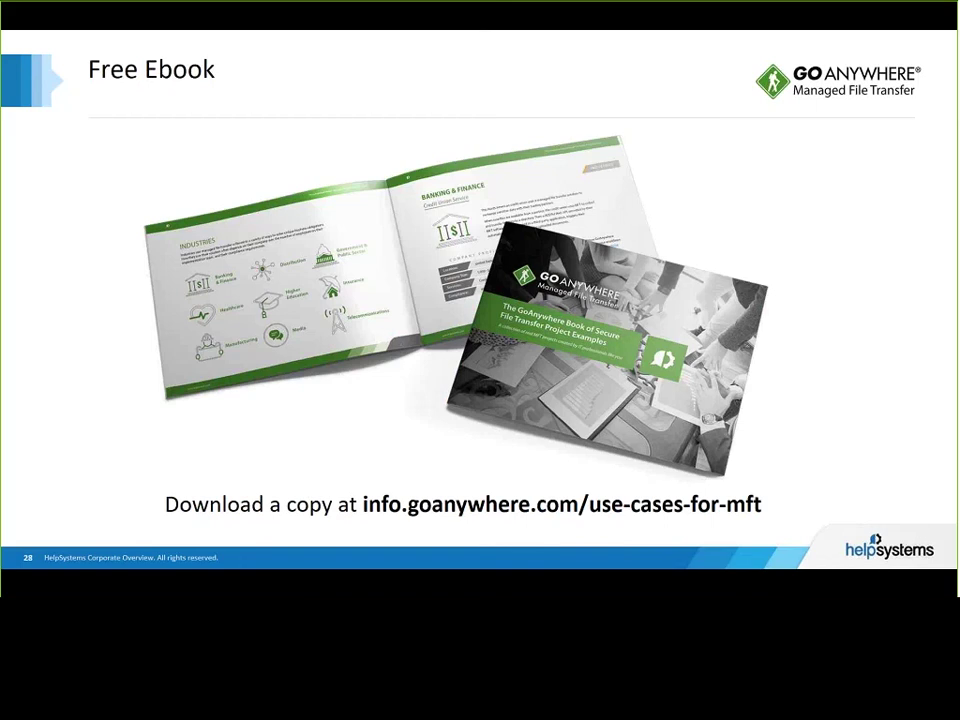